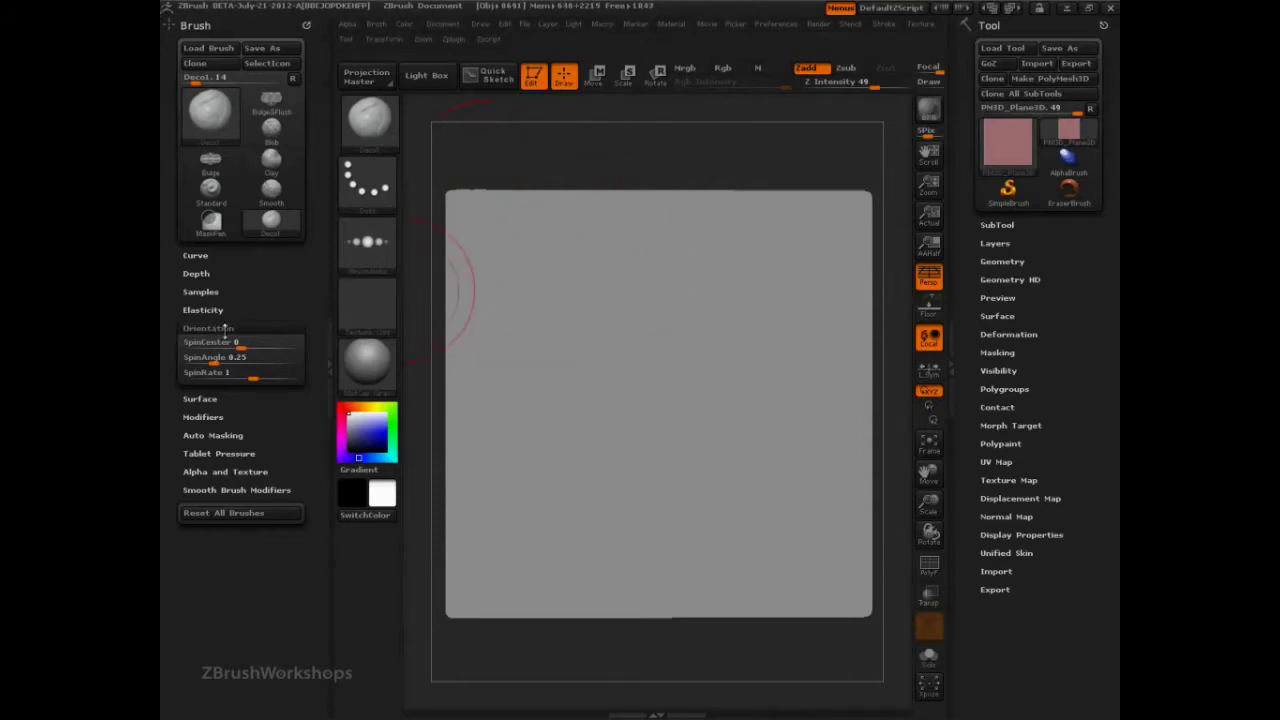
# - Paint a horizontal stroke with the Deco1 brush across the upper part of the plane
pyautogui.moveTo(389, 271)
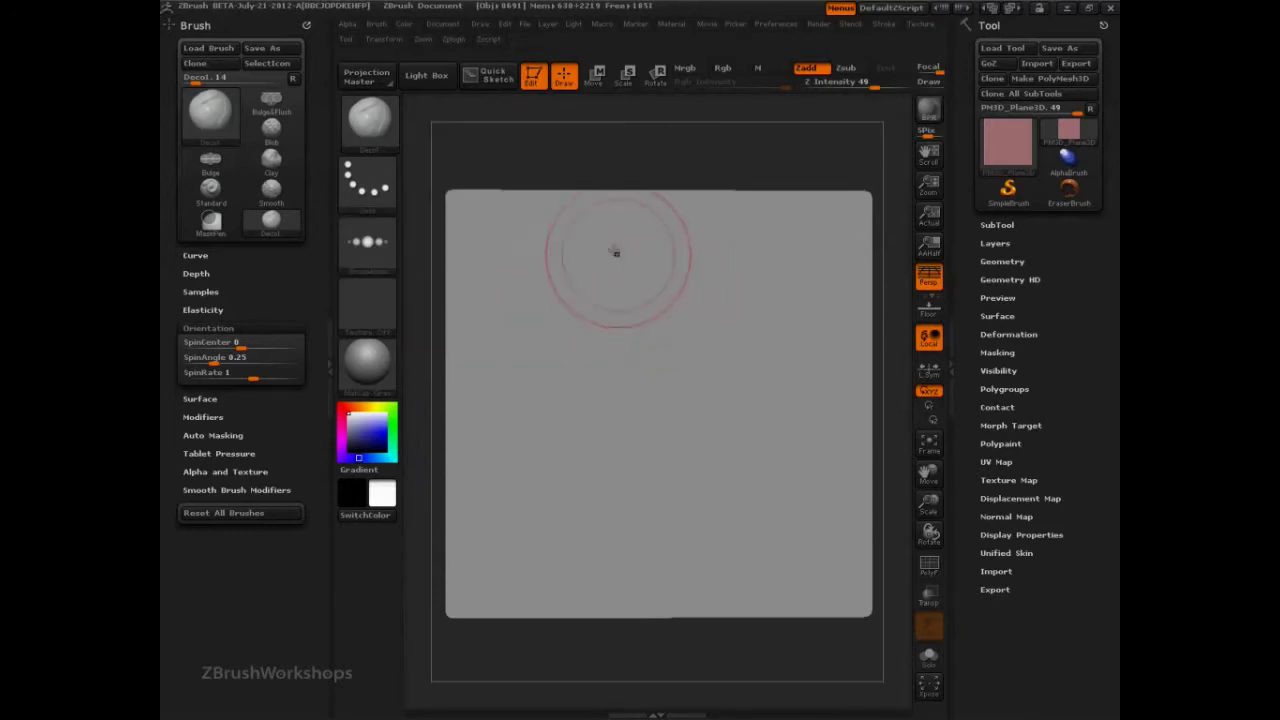
pyautogui.click(378, 136)
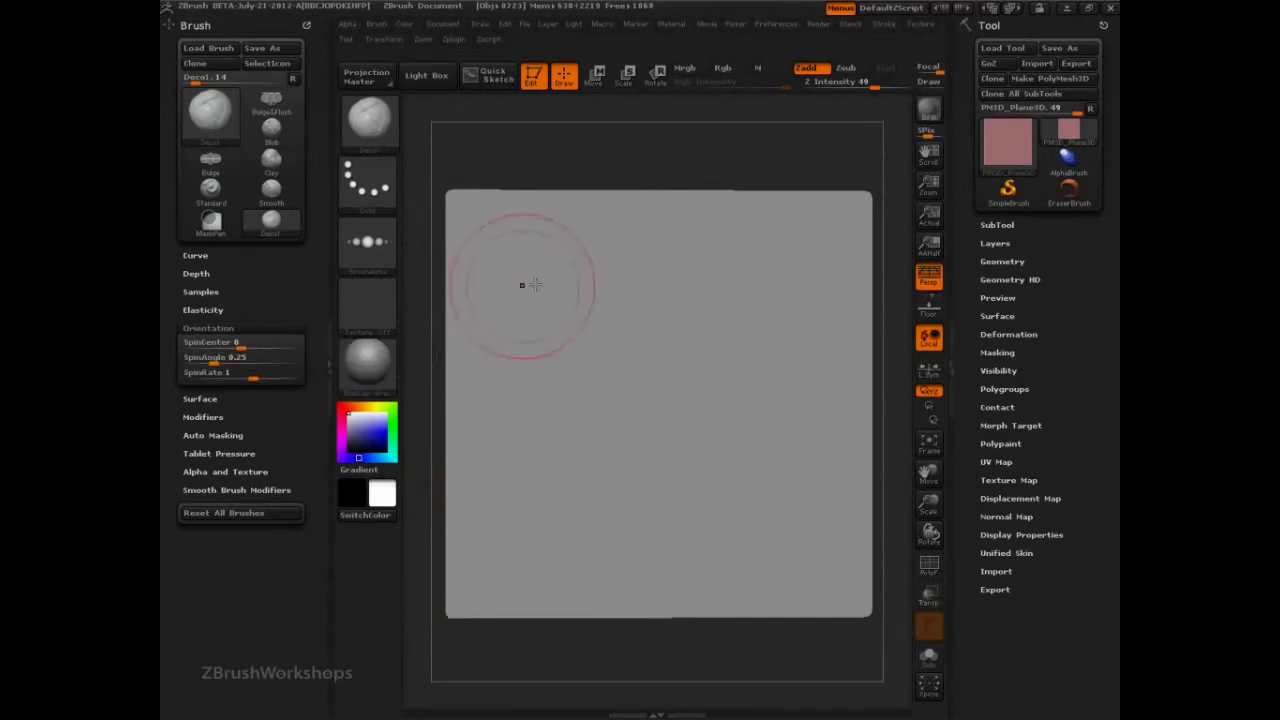
pyautogui.moveTo(477, 245); pyautogui.dragTo(850, 255)
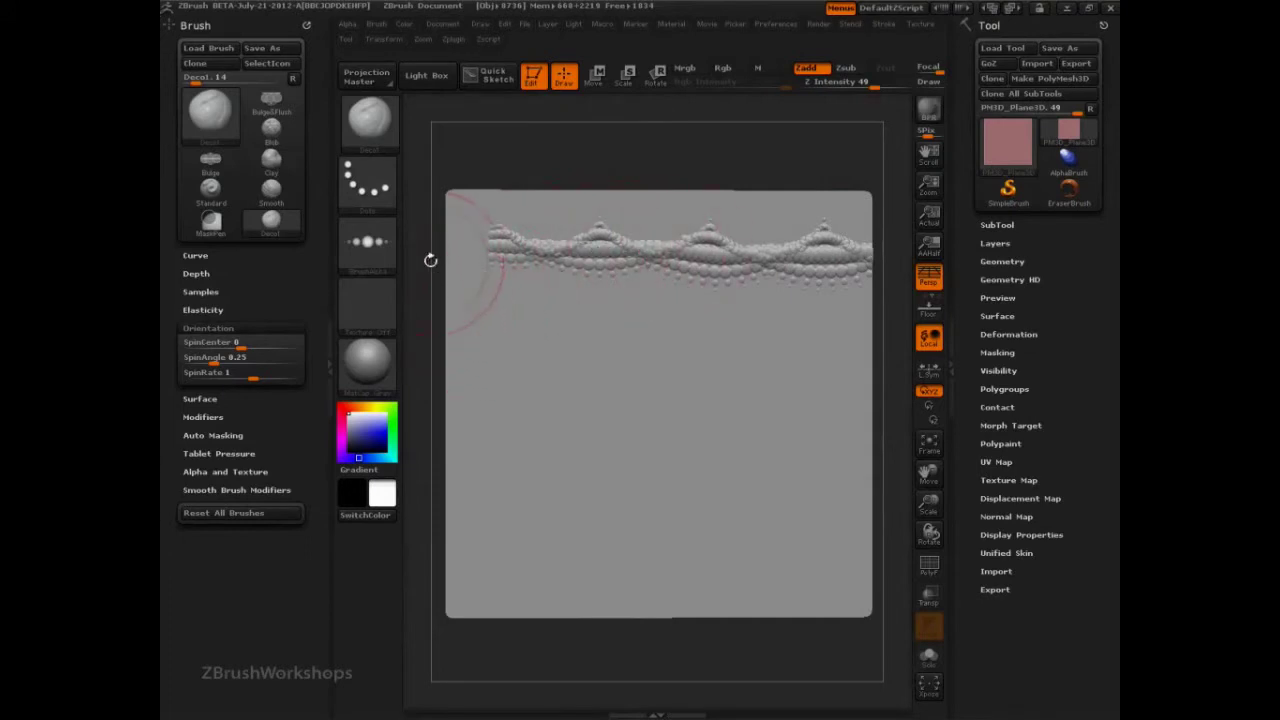
# - Select the Deco2 brush and paint a row of its pattern beneath the Deco1 stroke
pyautogui.click(385, 130)
pyautogui.click(805, 205)
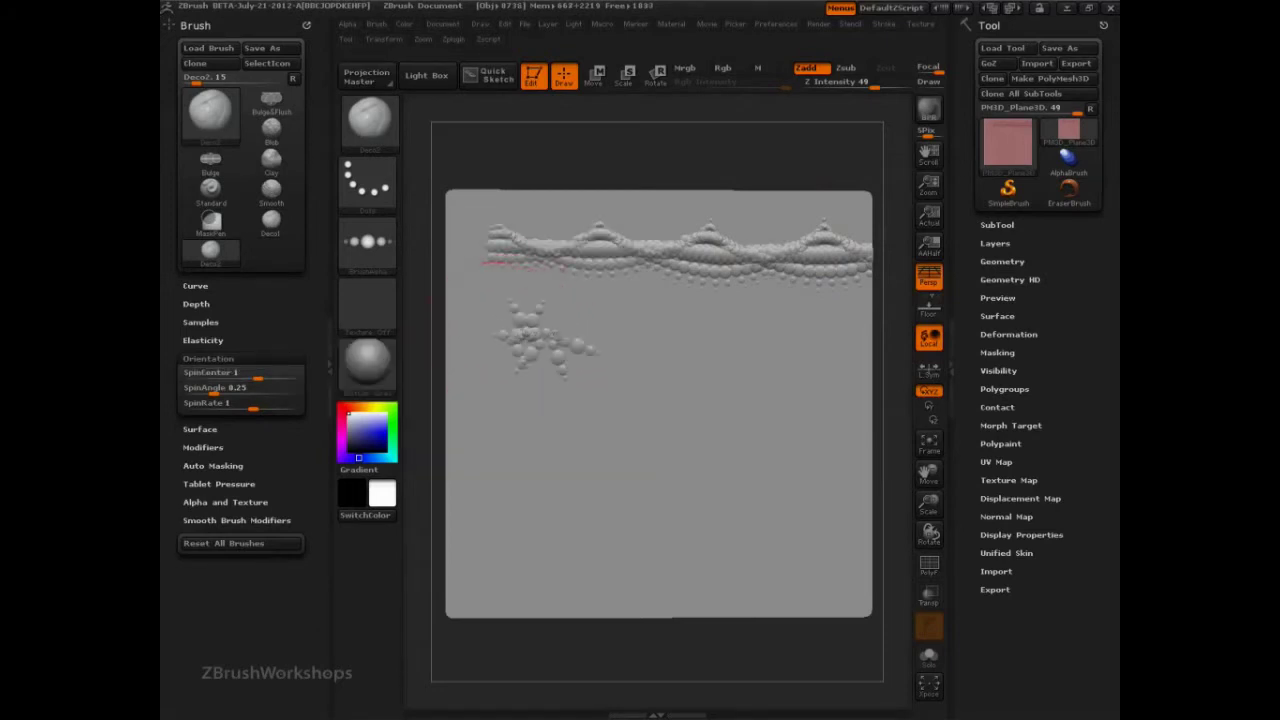
pyautogui.moveTo(575, 340); pyautogui.dragTo(790, 335)
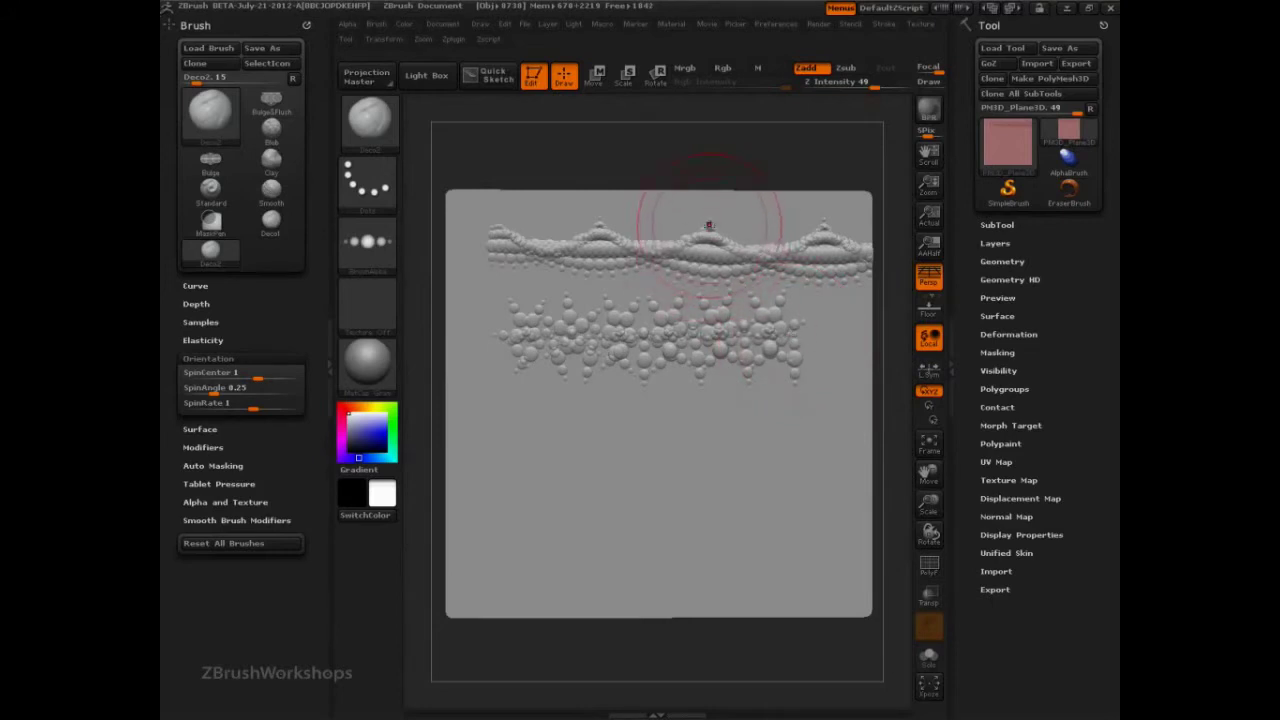
pyautogui.moveTo(814, 337); pyautogui.dragTo(845, 339)
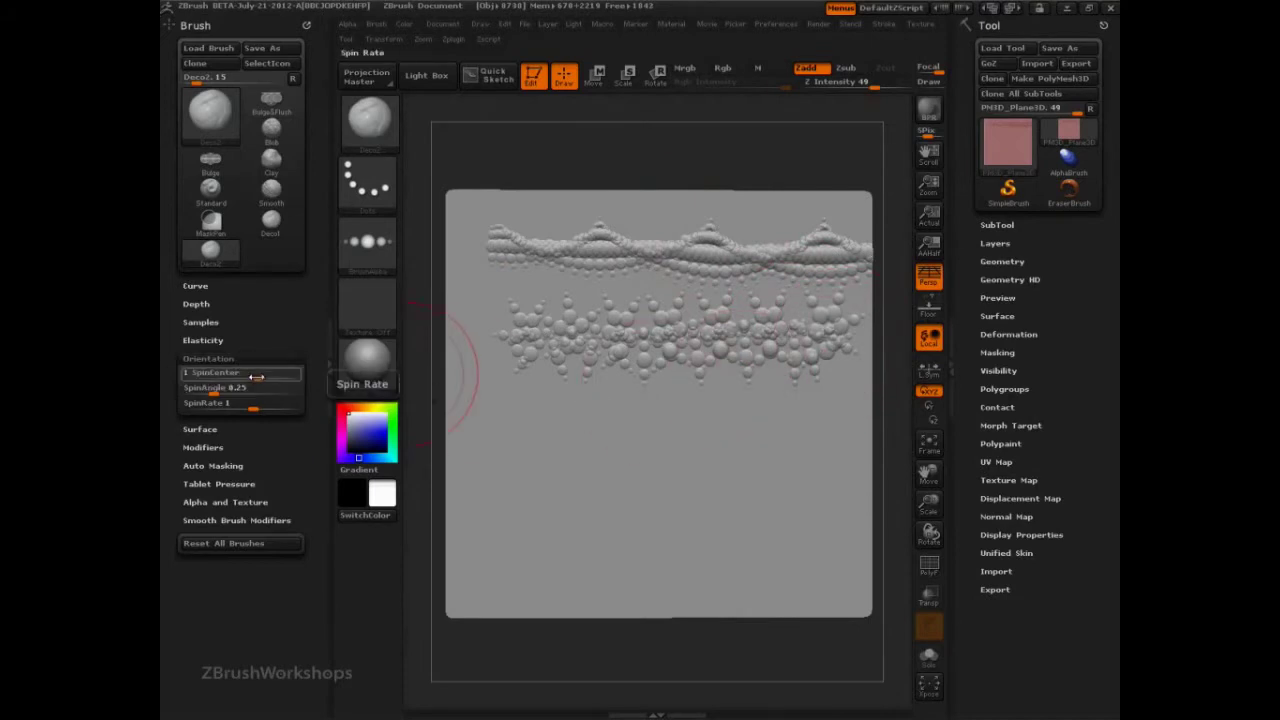
# - Paint two Deco2 strokes across the lower plane, one with SpinCenter at 2.21 and one with it raised close to 5
pyautogui.moveTo(257, 377); pyautogui.dragTo(268, 377)
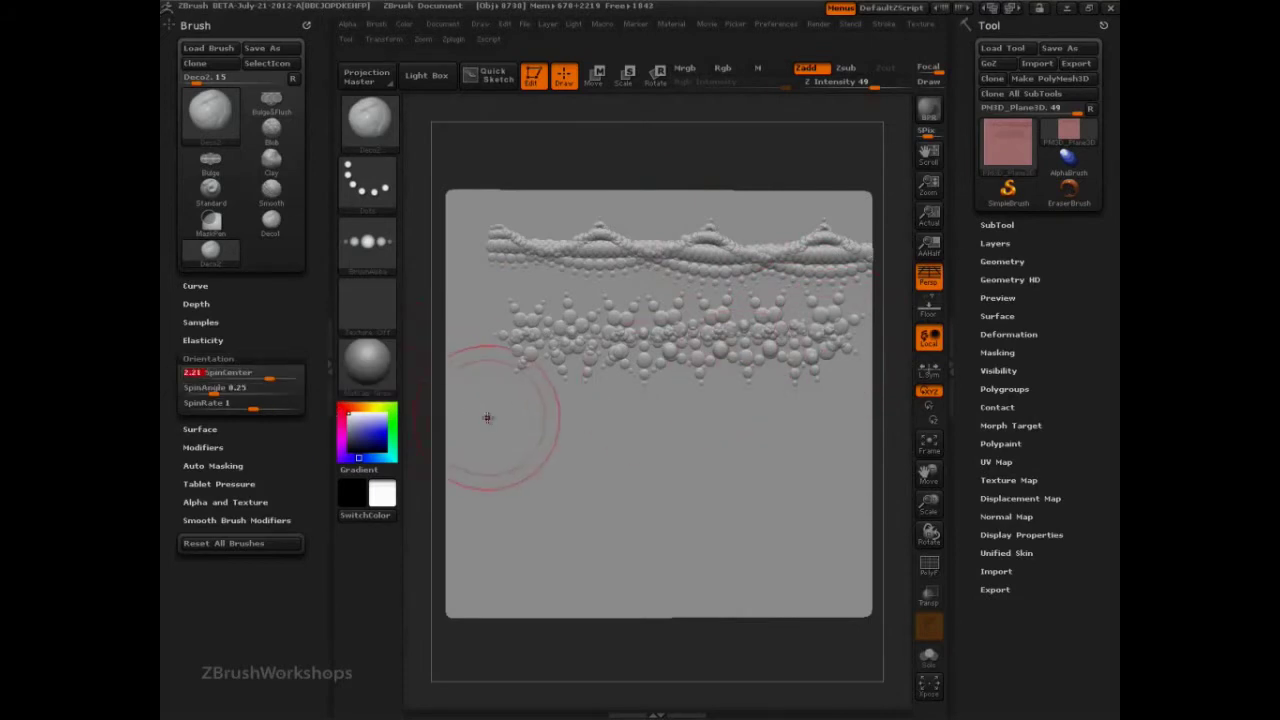
pyautogui.moveTo(504, 418); pyautogui.dragTo(805, 430)
pyautogui.moveTo(268, 376); pyautogui.dragTo(293, 373)
pyautogui.moveTo(480, 494); pyautogui.dragTo(816, 513)
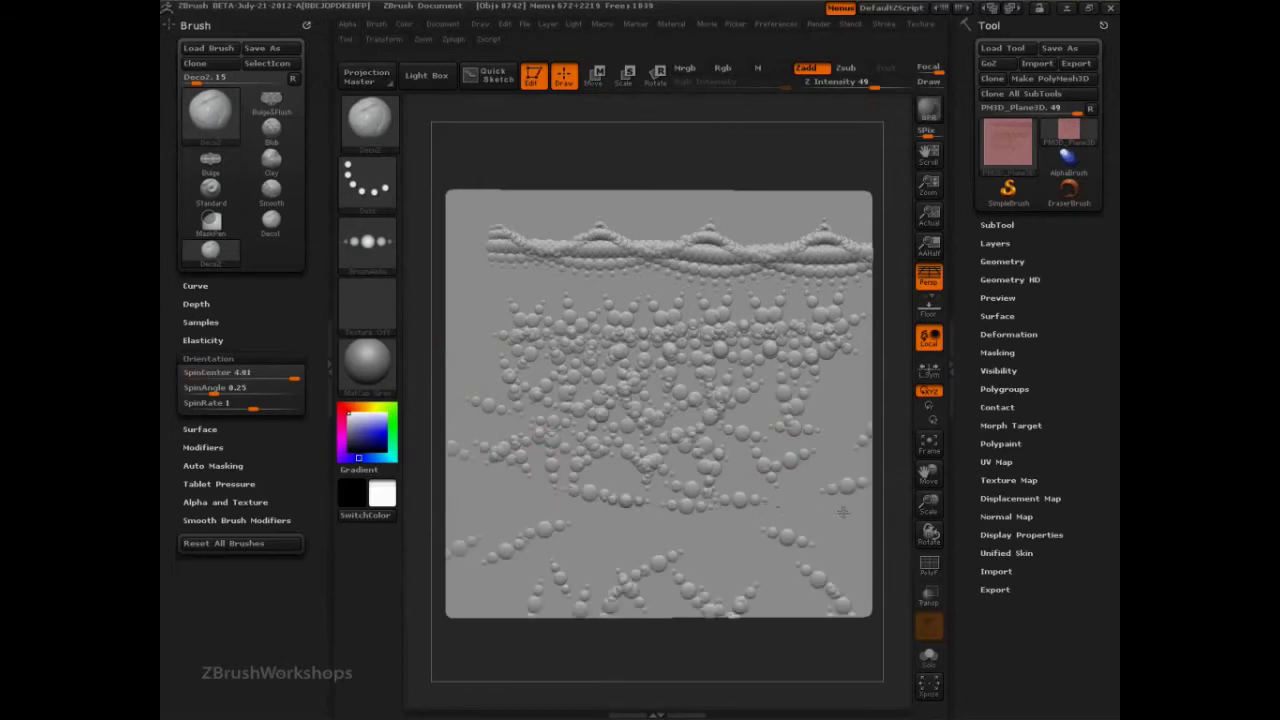
# - Undo the last three Deco2 strokes
pyautogui.hotkey('ctrl', 'z')
pyautogui.hotkey('ctrl', 'z')
pyautogui.hotkey('ctrl', 'z')
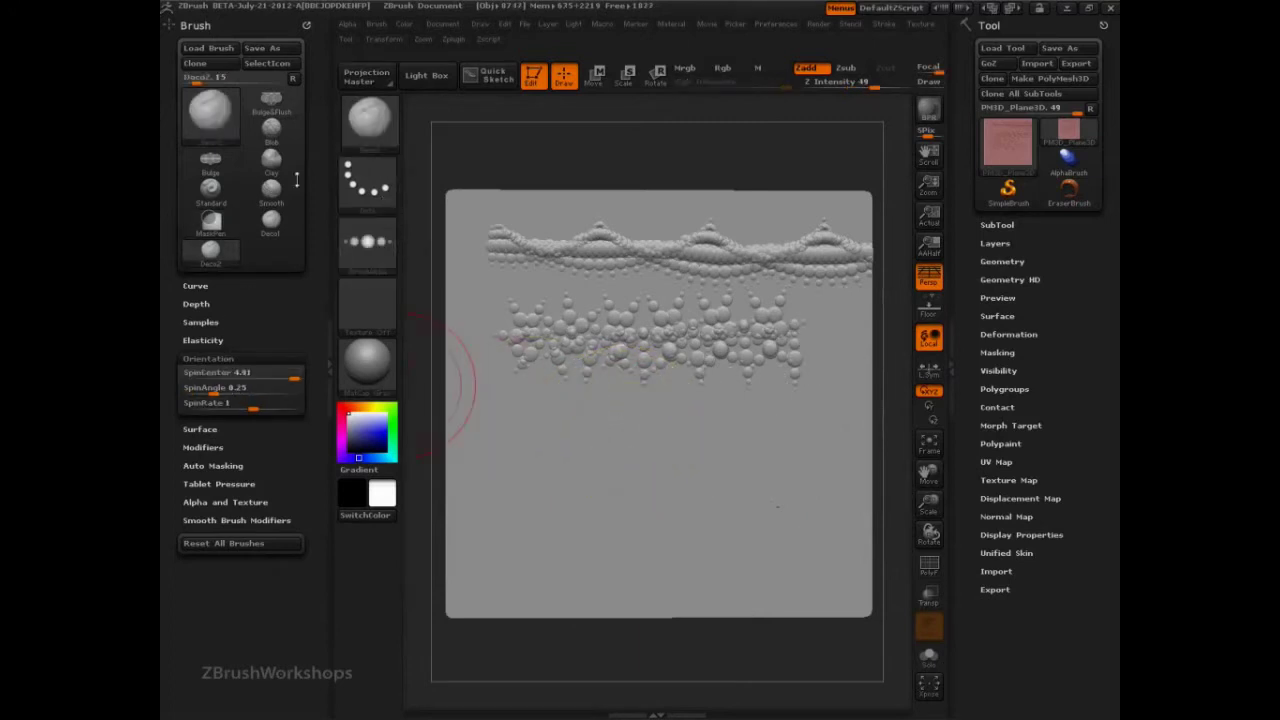
# - Paint a Deco3 brush stroke below the Deco2 row, redoing it with a smaller draw size
pyautogui.click(369, 118)
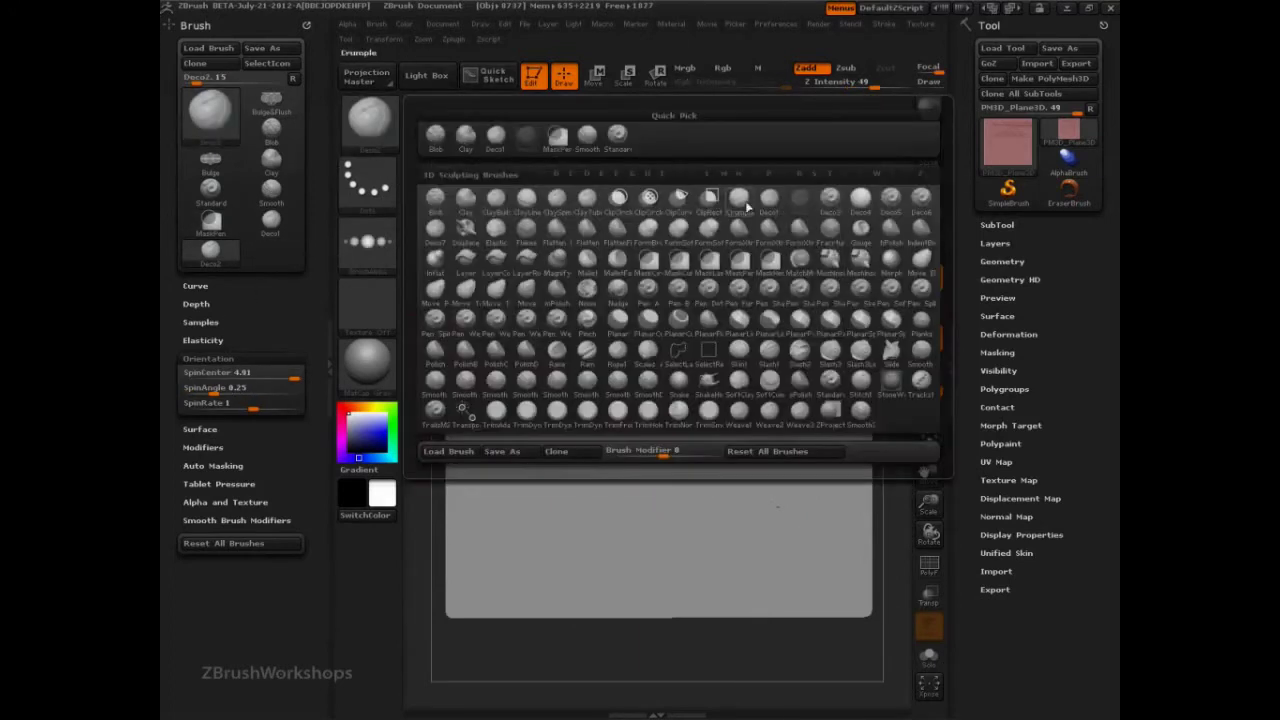
pyautogui.click(834, 205)
pyautogui.moveTo(358, 256)
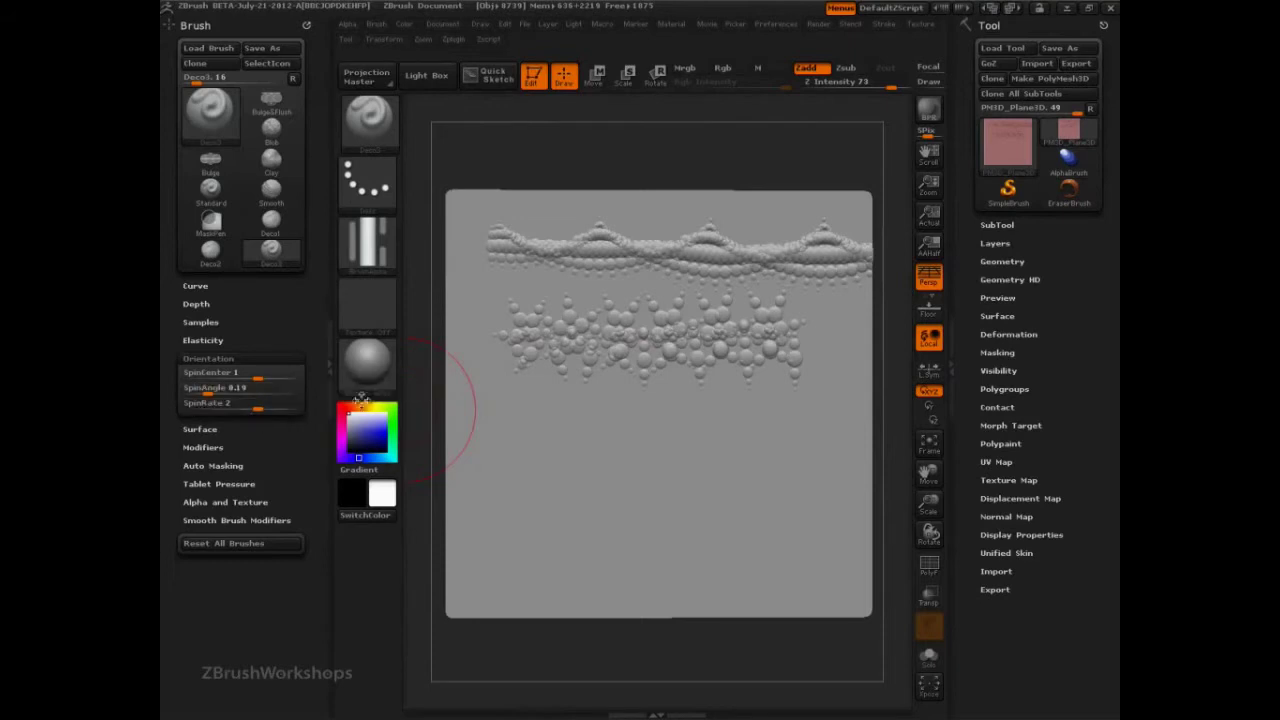
pyautogui.moveTo(503, 420)
pyautogui.mouseDown()
pyautogui.moveTo(605, 440)
pyautogui.moveTo(645, 415)
pyautogui.moveTo(695, 440)
pyautogui.moveTo(735, 418)
pyautogui.moveTo(880, 430)
pyautogui.mouseUp()
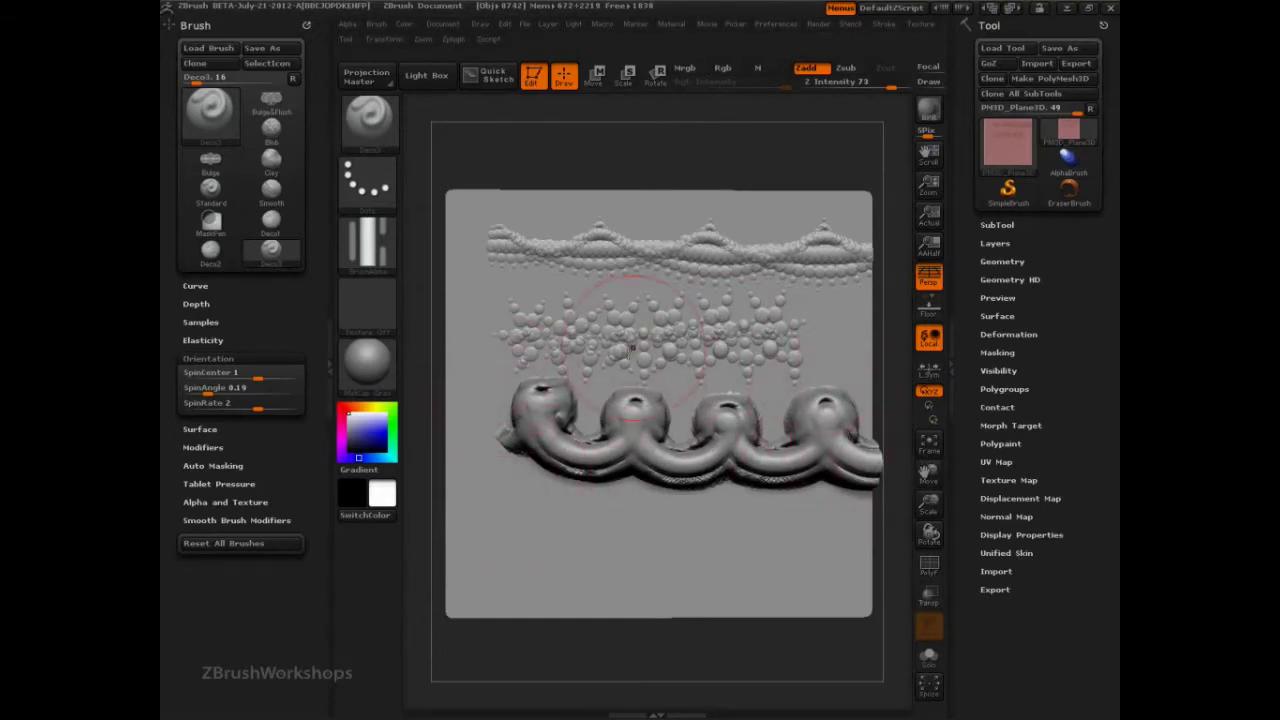
pyautogui.hotkey('ctrl', 'z')
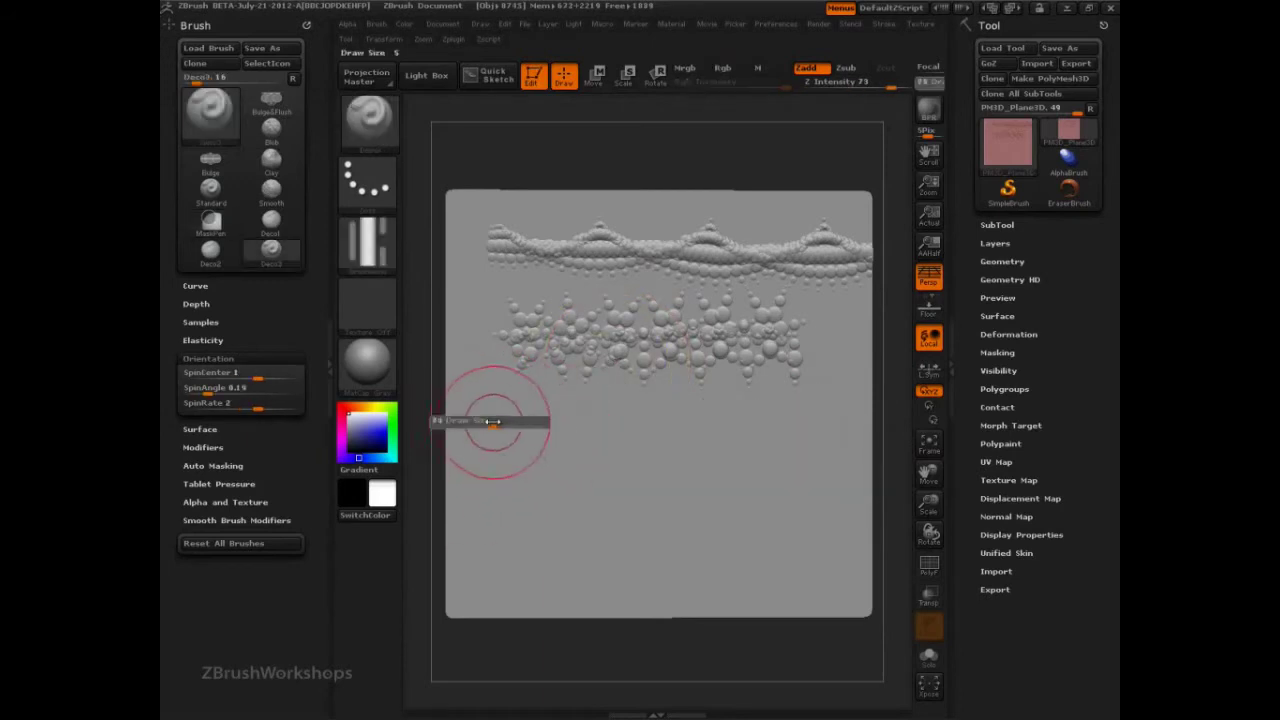
pyautogui.moveTo(485, 410)
pyautogui.mouseDown()
pyautogui.moveTo(618, 425)
pyautogui.moveTo(790, 420)
pyautogui.moveTo(850, 415)
pyautogui.moveTo(874, 395)
pyautogui.mouseUp()
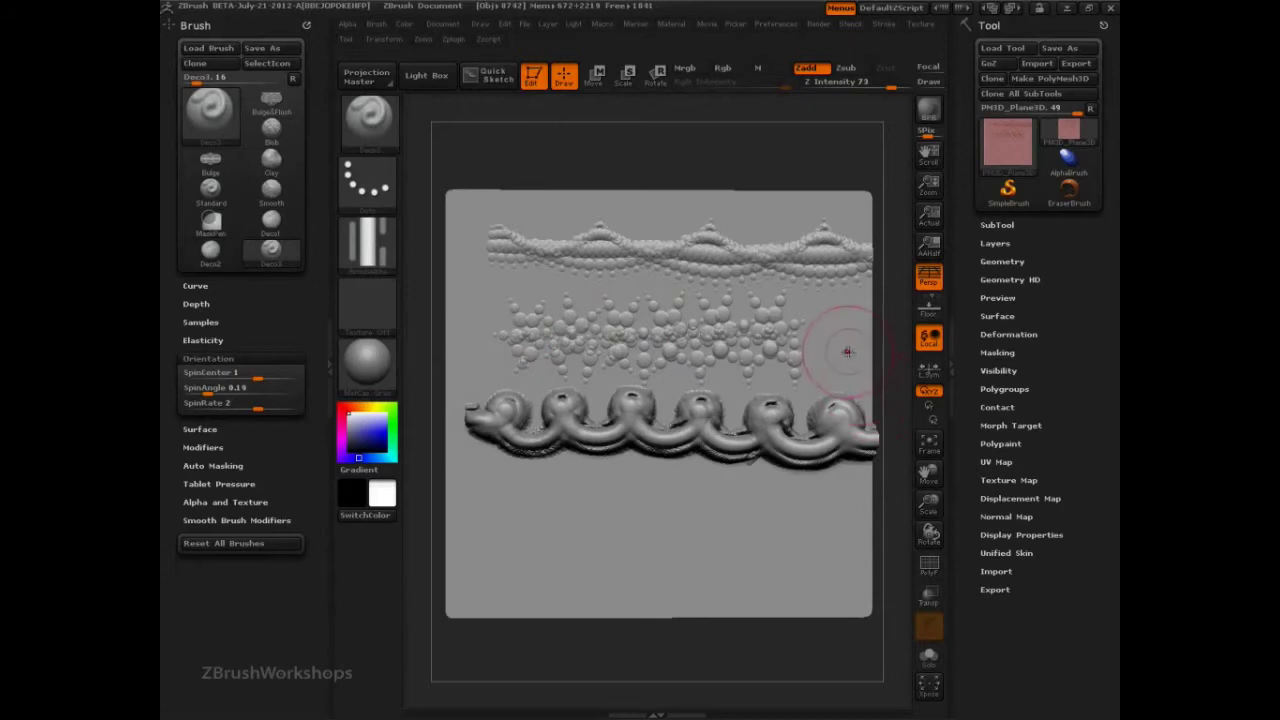
# - Select the Deco4 brush and paint a horizontal stroke beneath the Deco3 row
pyautogui.click(382, 134)
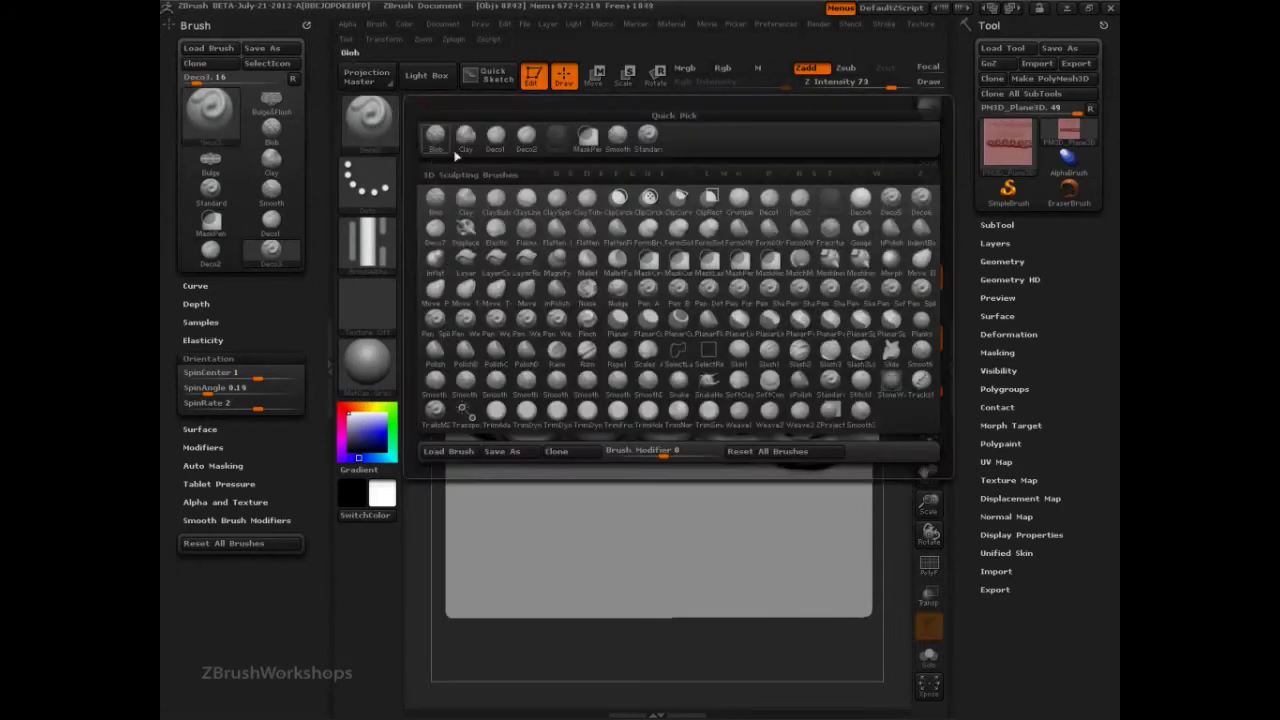
pyautogui.click(865, 214)
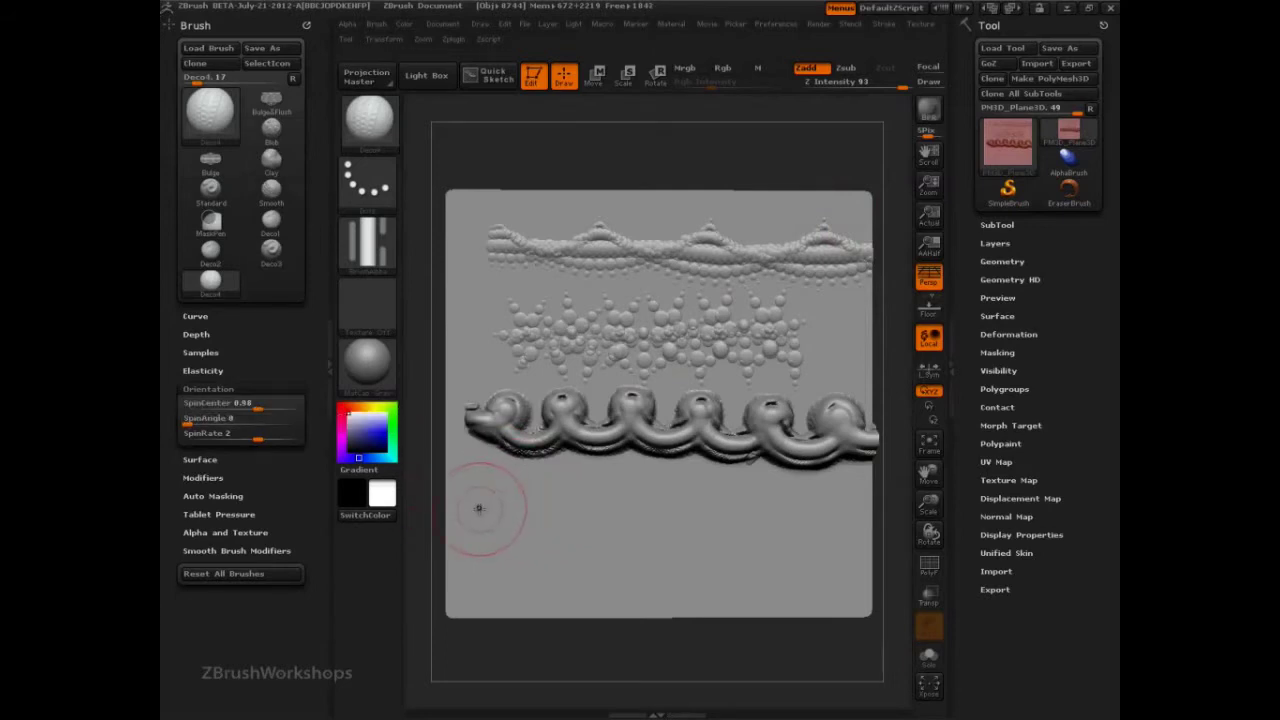
pyautogui.moveTo(480, 512); pyautogui.dragTo(863, 510)
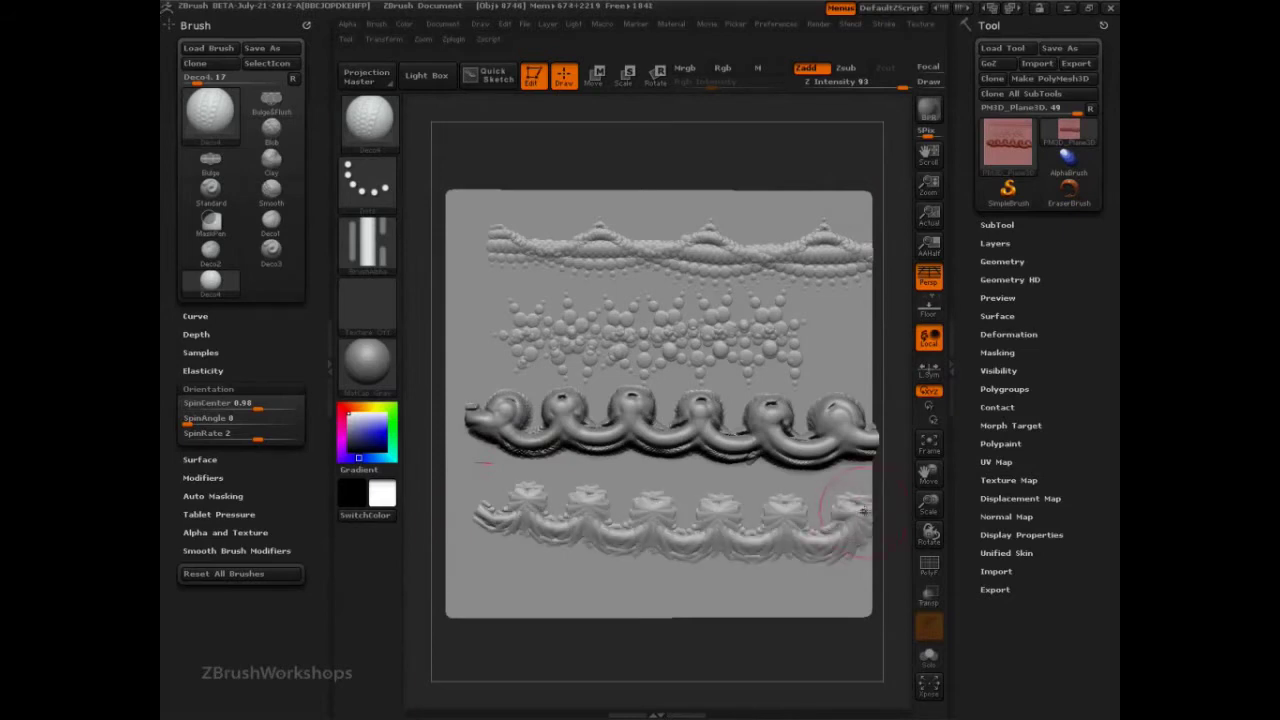
# - Try a Deco5 brush stroke along the lower edge of the plane and undo it
pyautogui.click(379, 121)
pyautogui.click(902, 206)
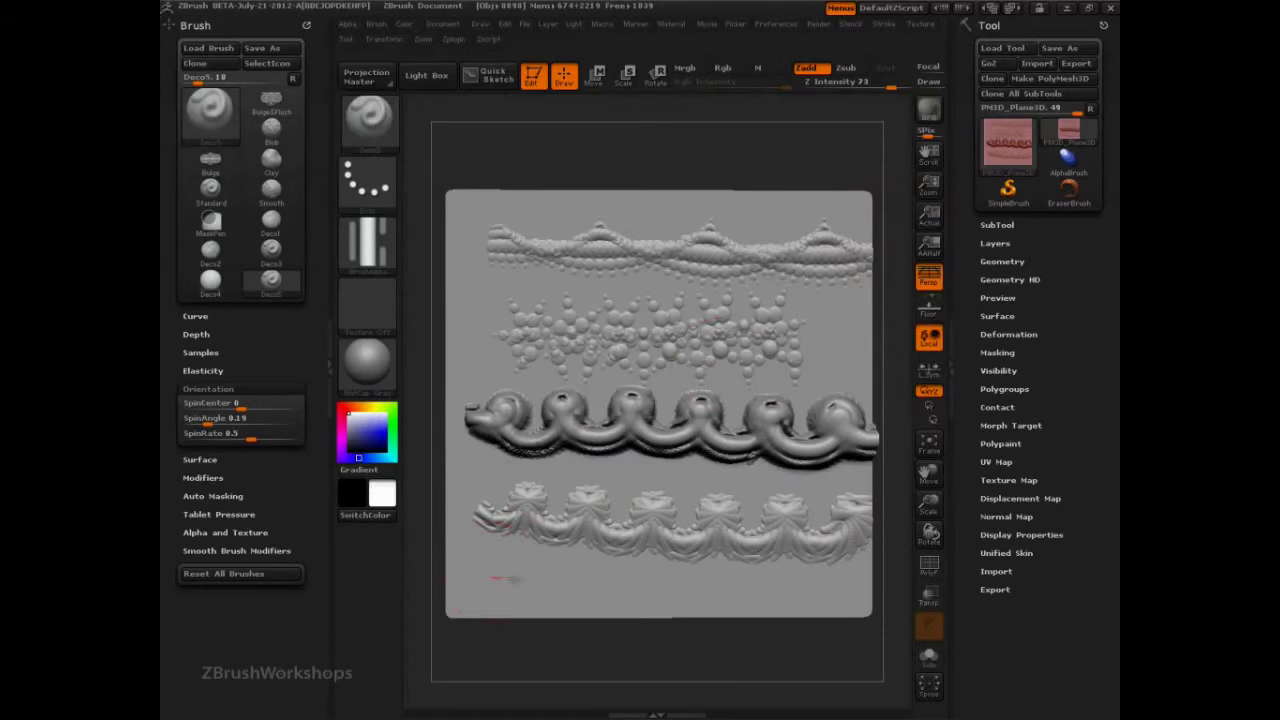
pyautogui.moveTo(505, 578); pyautogui.dragTo(876, 592)
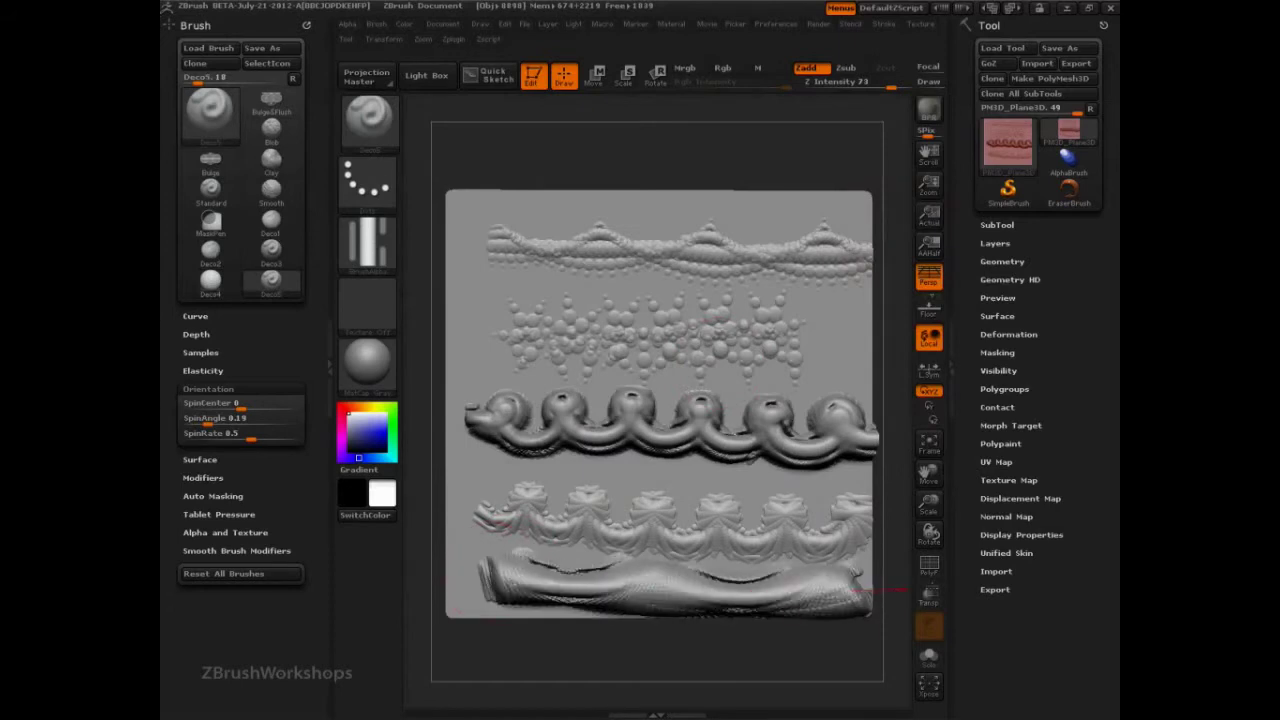
pyautogui.click(884, 23)
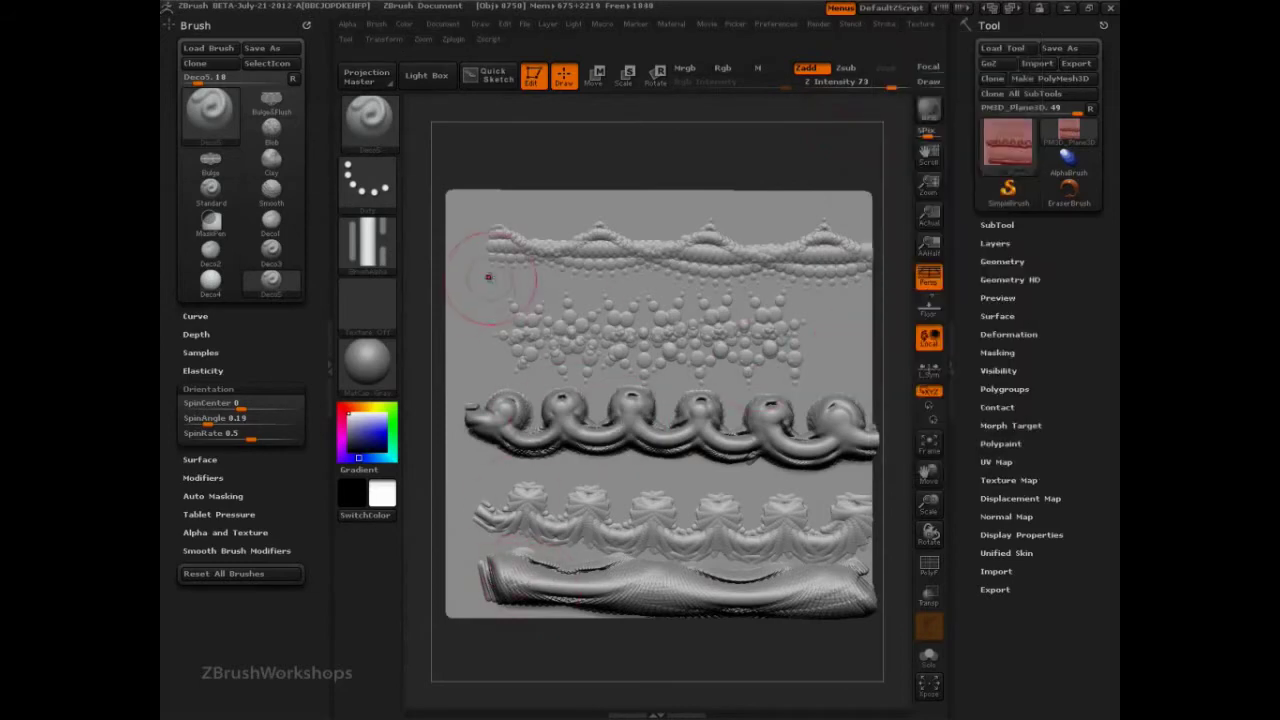
pyautogui.hotkey('ctrl', 'z')
# - Select the Deco6 brush and paint a horizontal stroke along the plane's lower edge
pyautogui.click(371, 121)
pyautogui.click(920, 202)
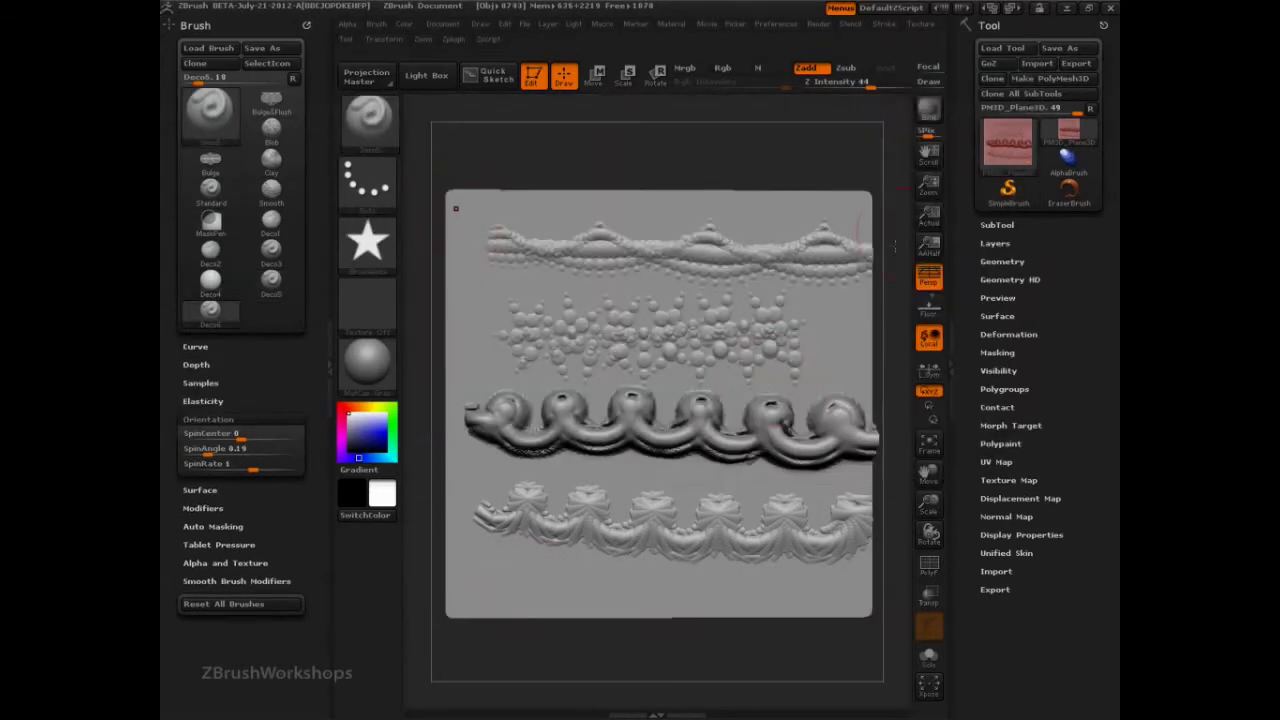
pyautogui.moveTo(478, 582); pyautogui.dragTo(875, 597)
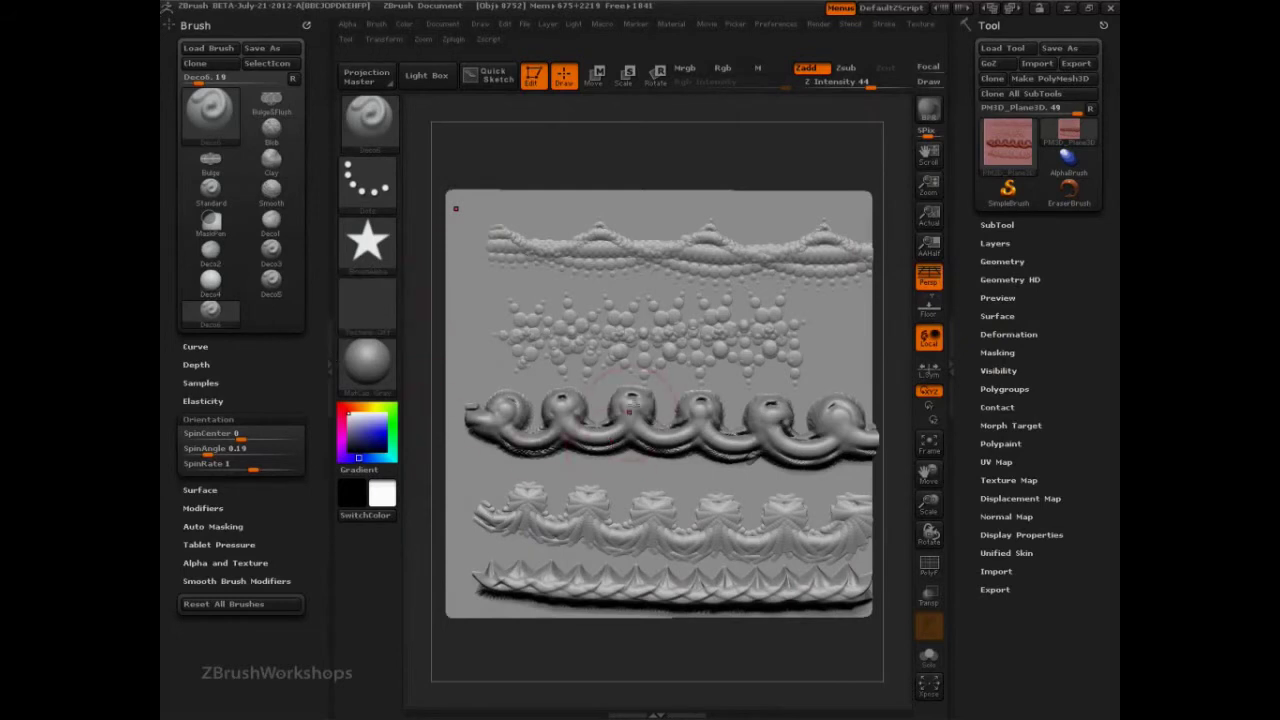
# - Undo all the Deco brush strokes to return the plane to a blank surface
pyautogui.hotkey('ctrl', 'z')
pyautogui.hotkey('ctrl', 'z')
pyautogui.hotkey('ctrl', 'z')
pyautogui.hotkey('ctrl', 'z')
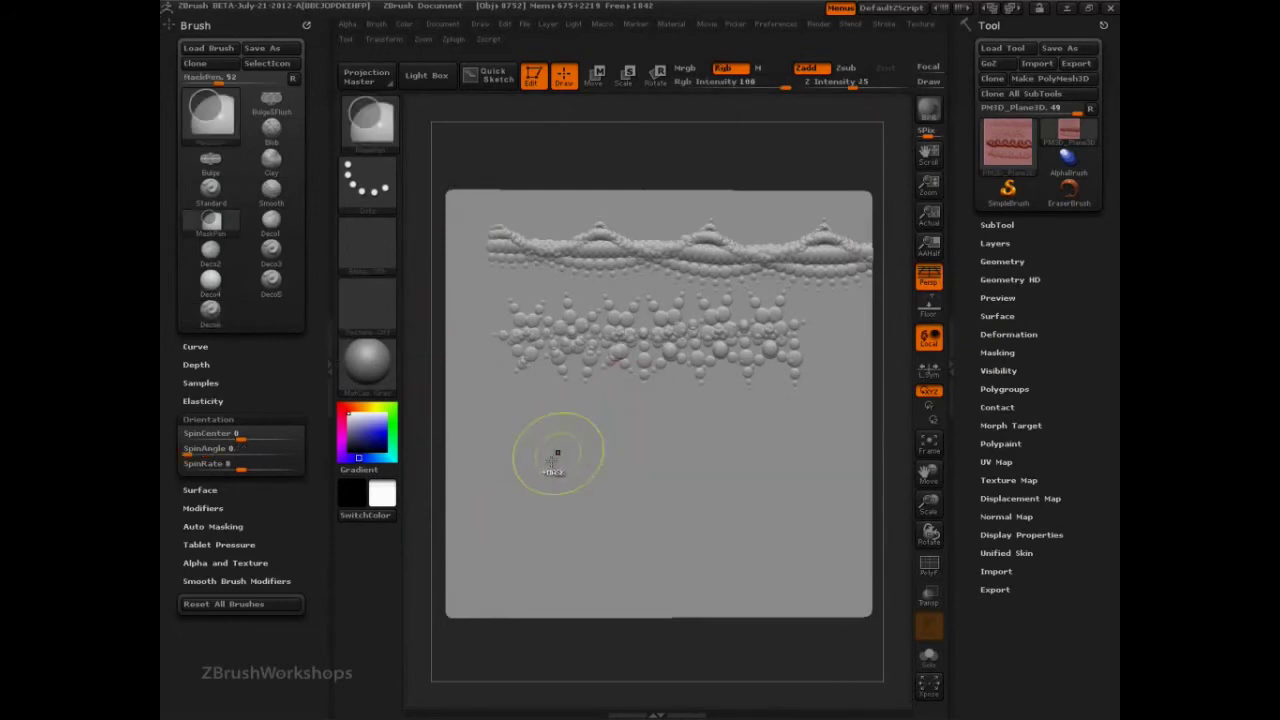
pyautogui.hotkey('ctrl', 'z')
pyautogui.hotkey('ctrl', 'shift', 'z')
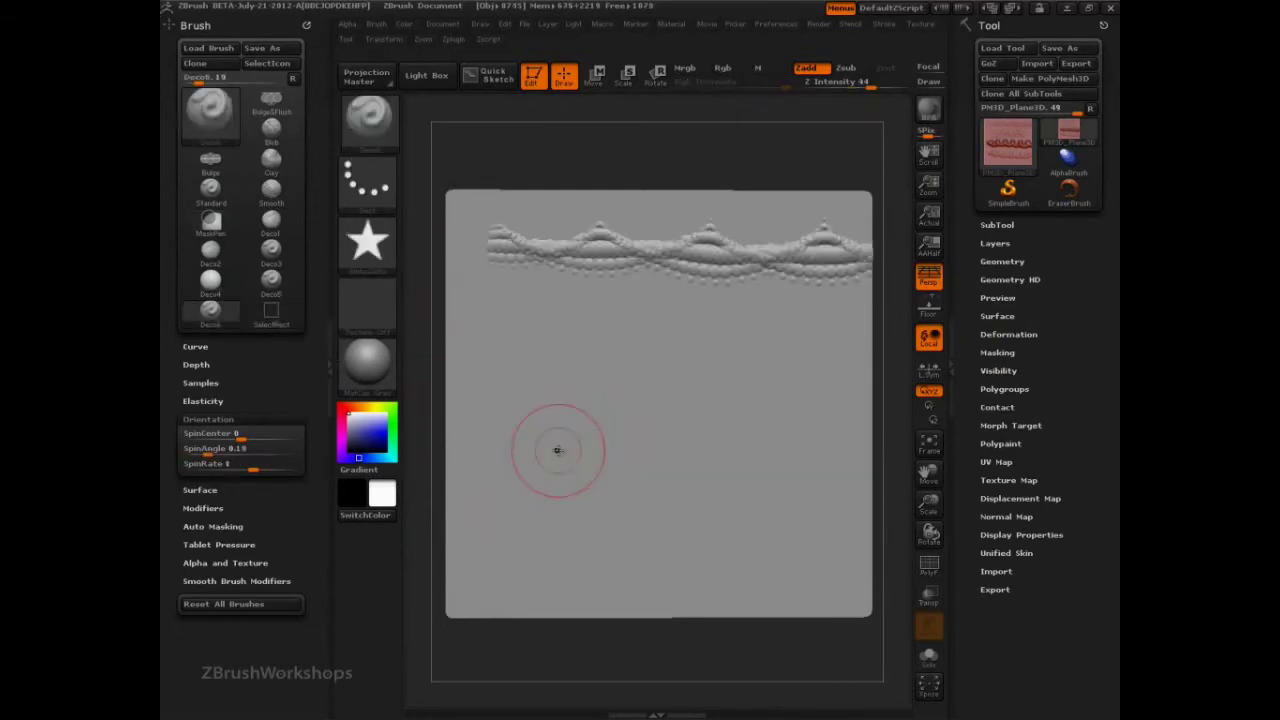
pyautogui.hotkey('ctrl', 'z')
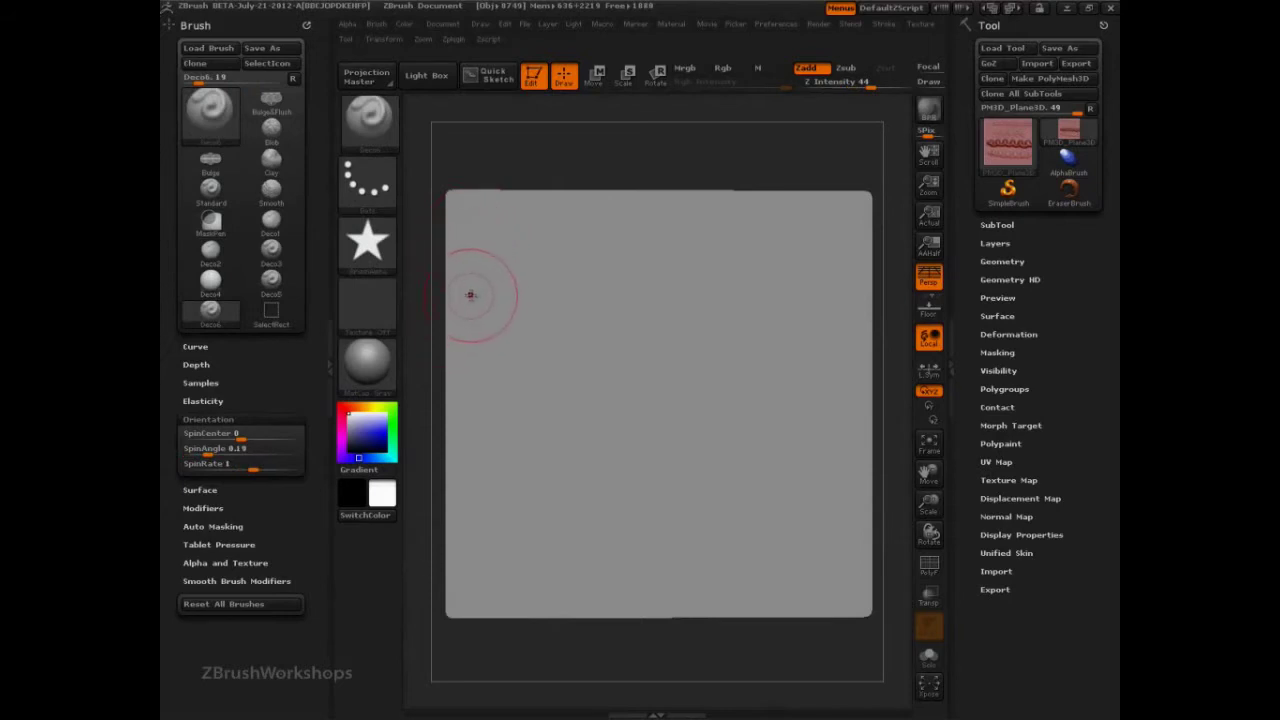
# - Switch to the Standard brush, try a stroke without an alpha across the upper plane, and undo it
pyautogui.hotkey('ctrl', 'z')
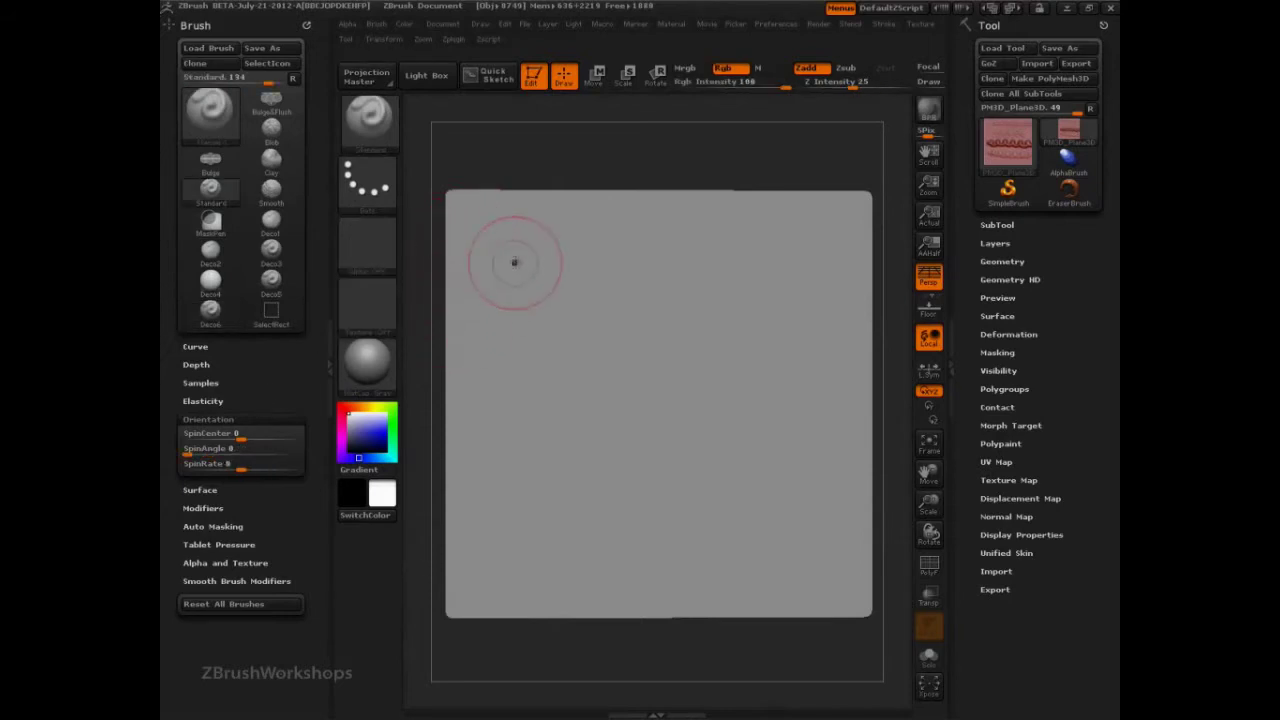
pyautogui.moveTo(475, 229); pyautogui.dragTo(858, 232)
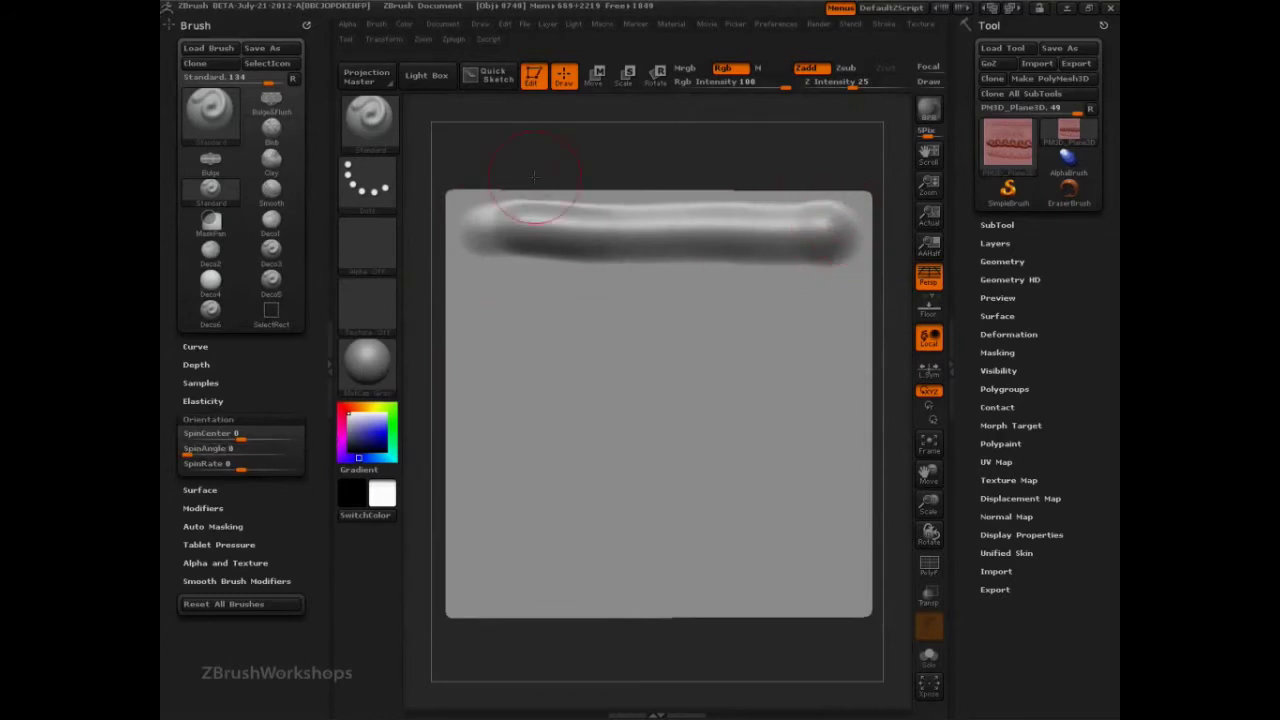
pyautogui.hotkey('ctrl', 'z')
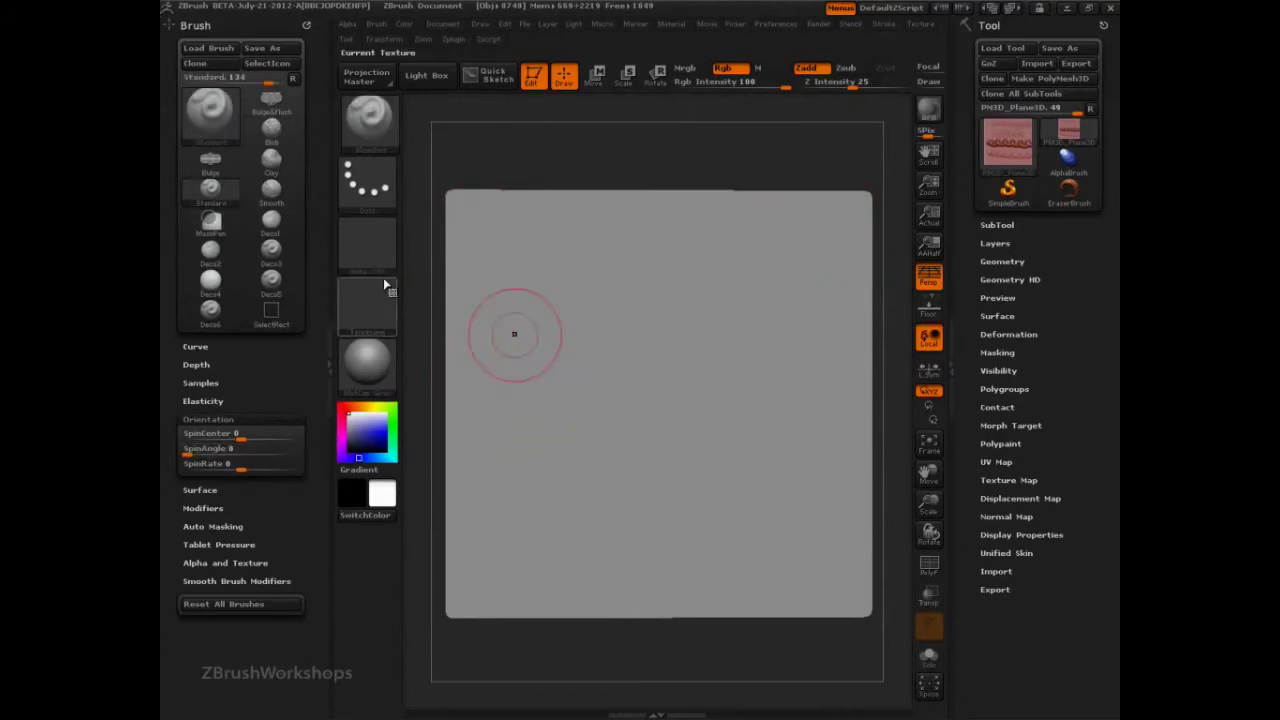
# - Assign the Alpha 33 arrow to the Standard brush and paint a horizontal stroke across the upper plane
pyautogui.click(370, 248)
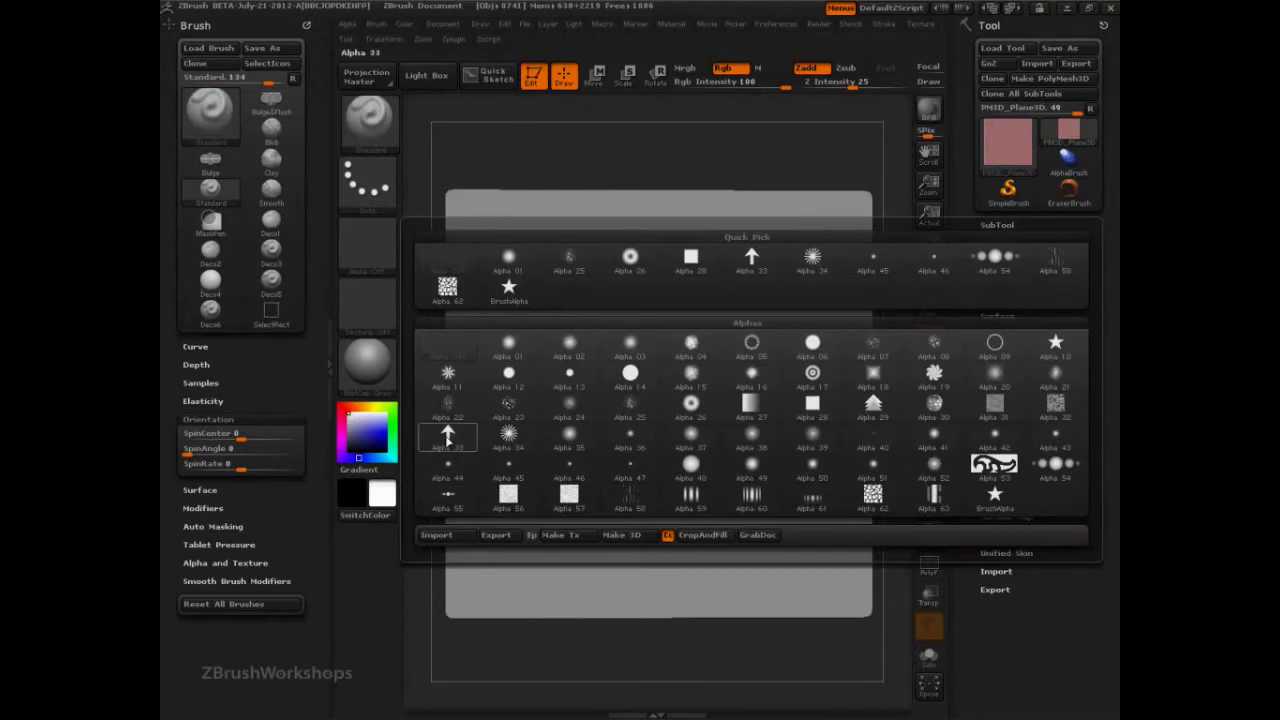
pyautogui.click(448, 436)
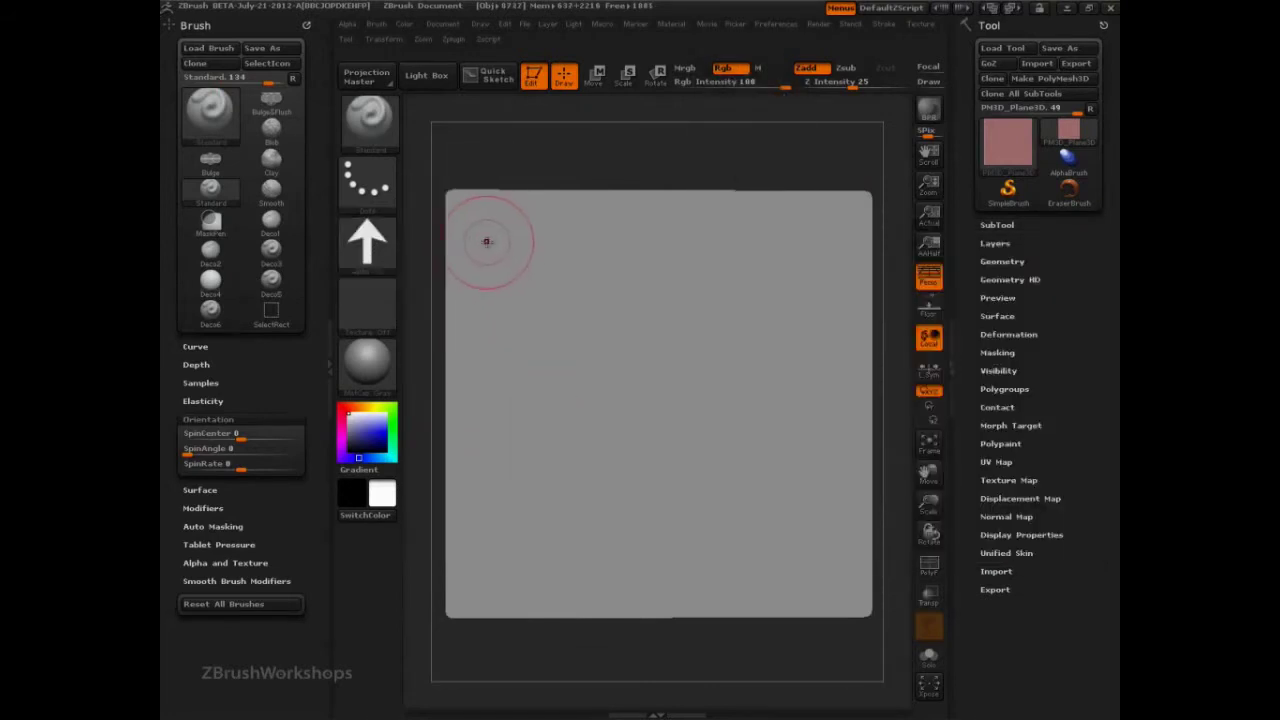
pyautogui.moveTo(466, 233); pyautogui.dragTo(798, 234)
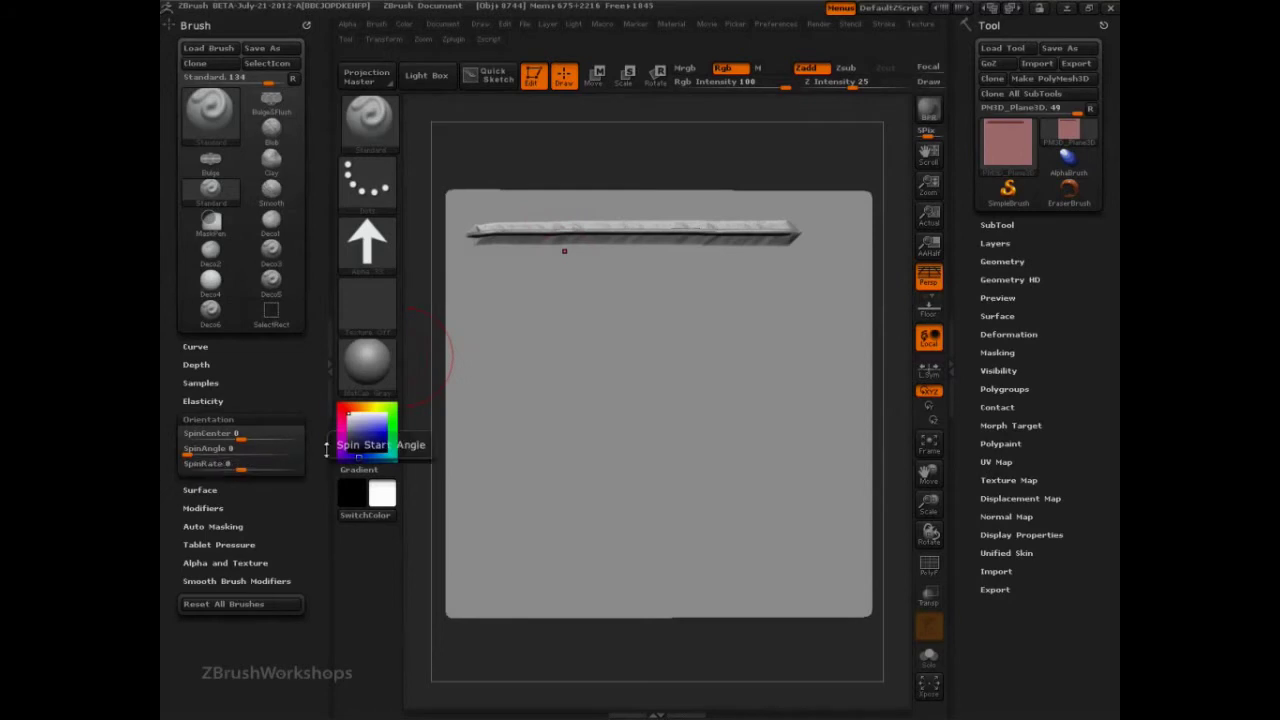
# - Set the brush's SpinRate to 1 and paint a second row beneath the first arrow stroke
pyautogui.moveTo(243, 467); pyautogui.dragTo(253, 468)
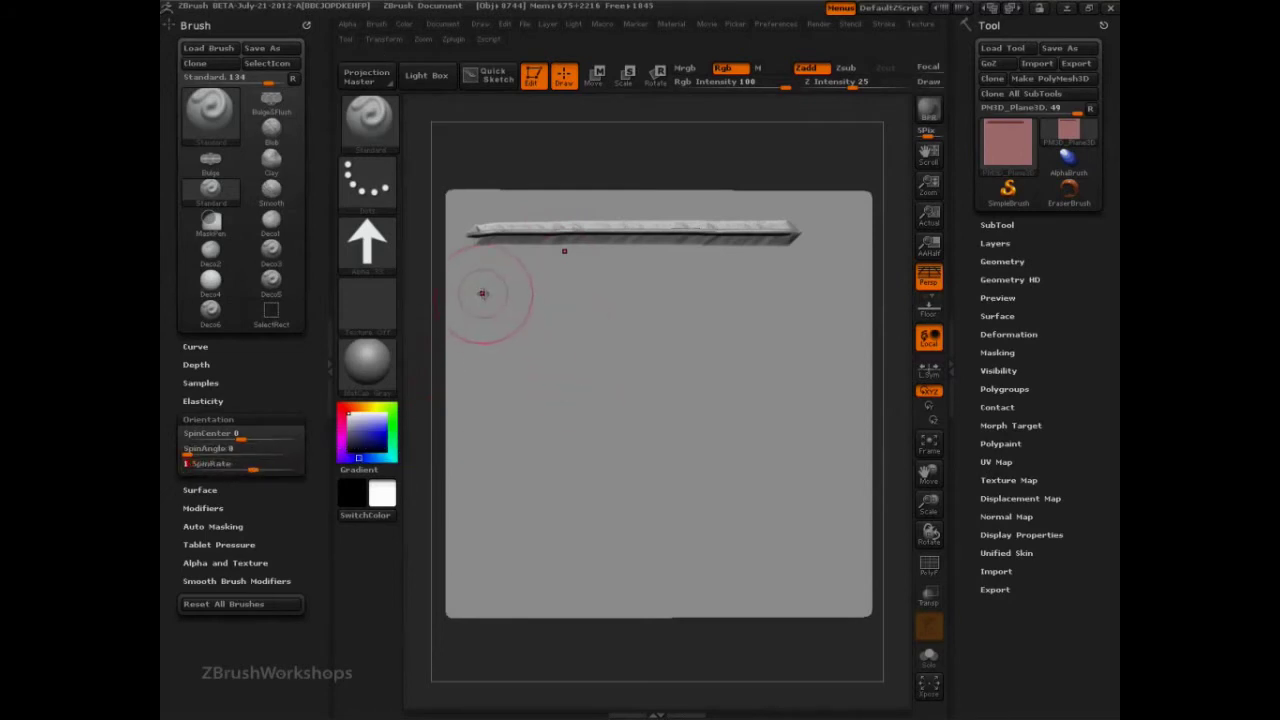
pyautogui.moveTo(490, 290); pyautogui.dragTo(628, 290)
pyautogui.moveTo(645, 294); pyautogui.dragTo(872, 298)
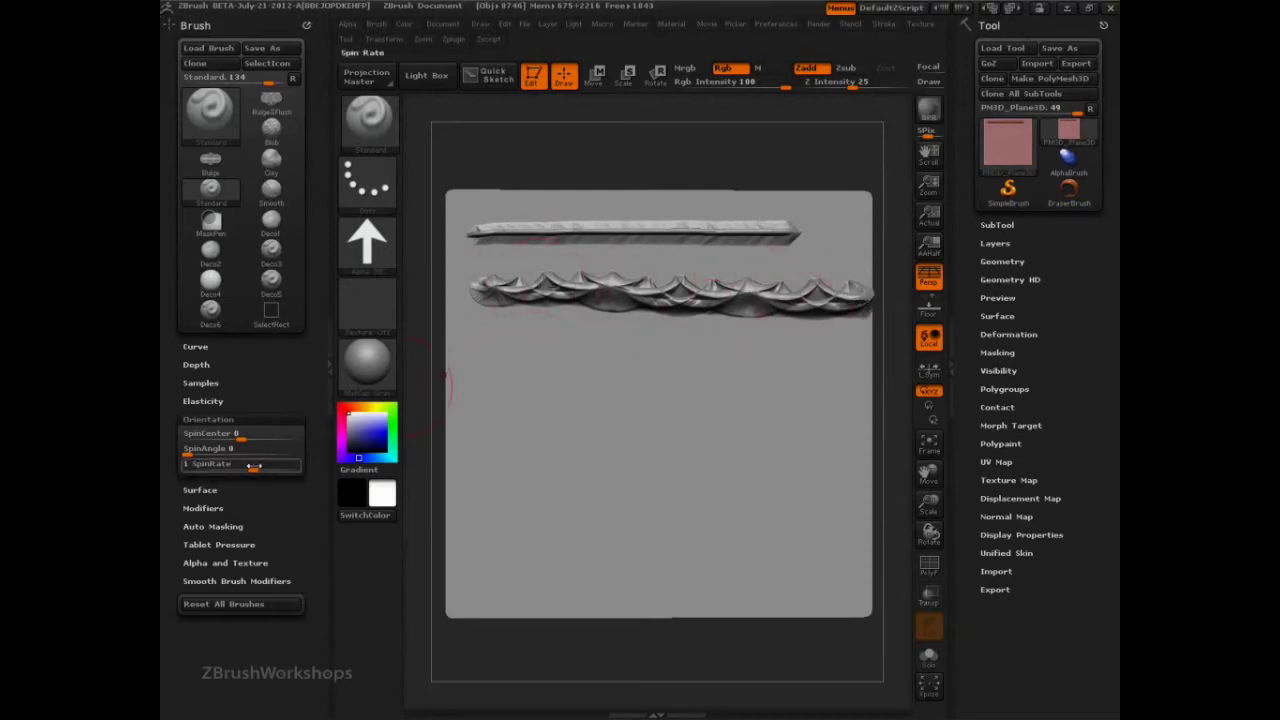
# - Set the brush's SpinRate to 2 and paint a third horizontal row below the second one
pyautogui.moveTo(253, 469); pyautogui.dragTo(258, 469)
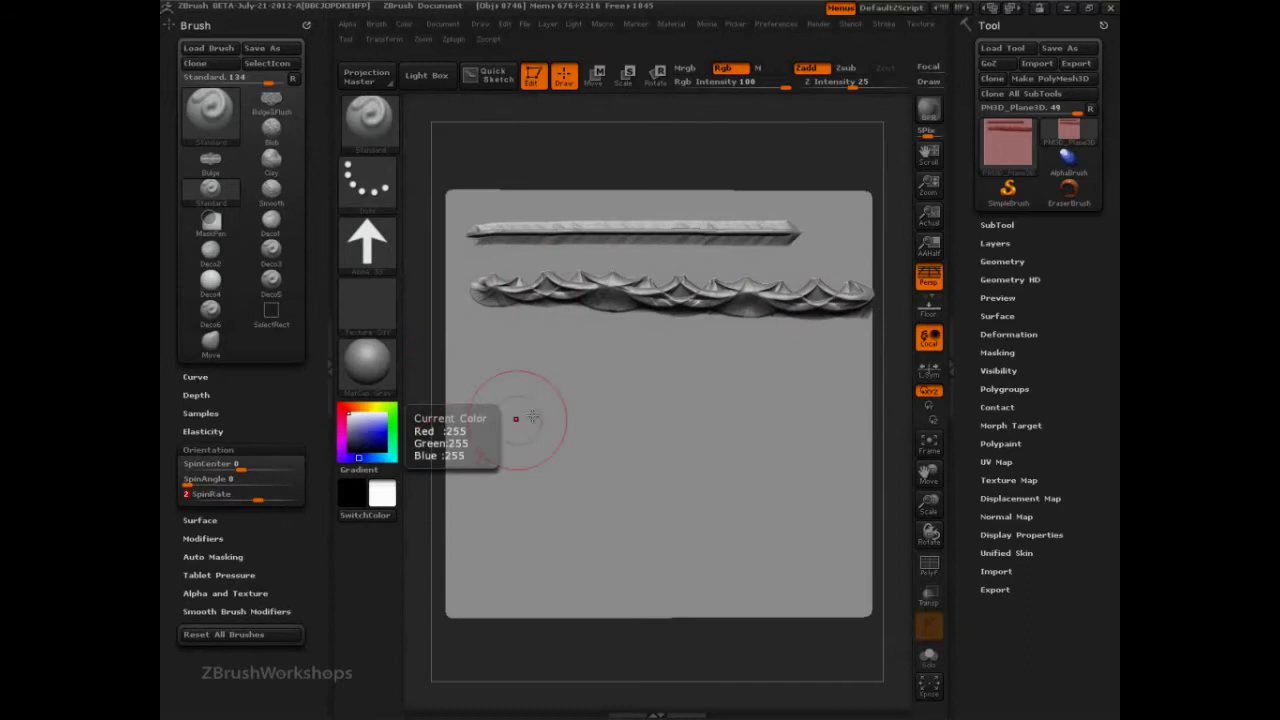
pyautogui.click(491, 368)
pyautogui.moveTo(508, 370); pyautogui.dragTo(868, 375)
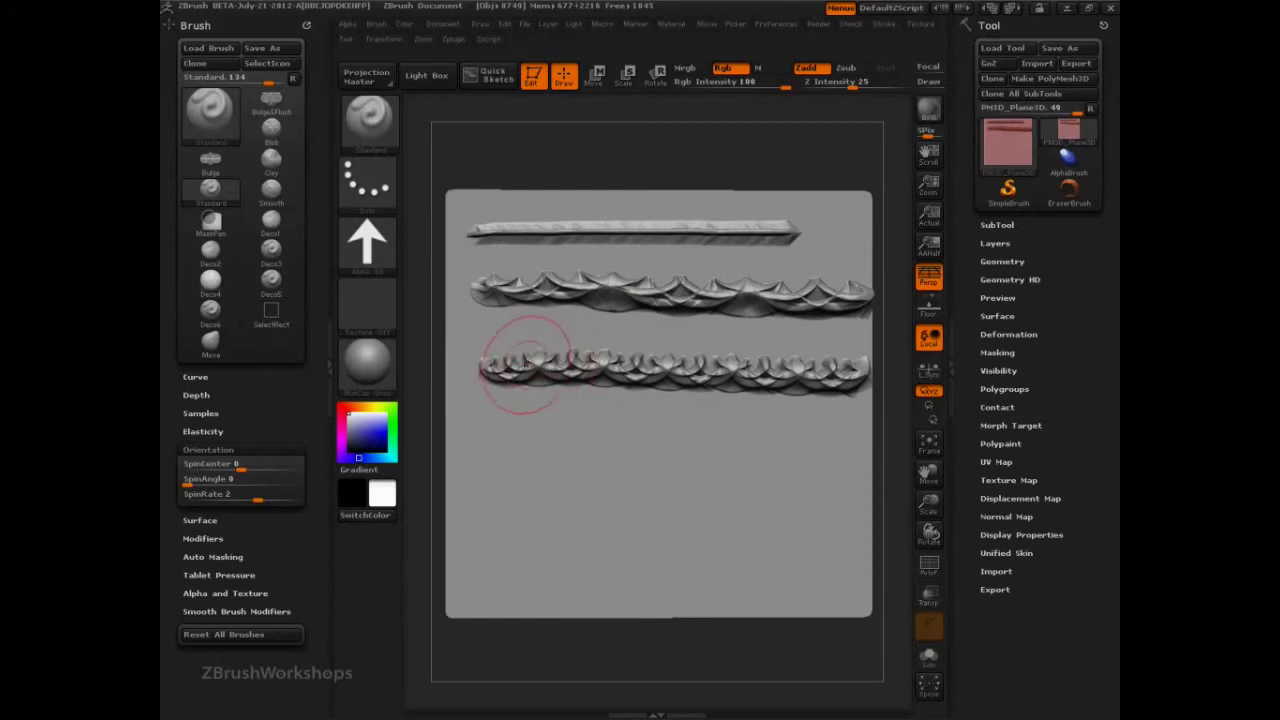
# - Set the brush's SpinRate to 4 and paint a fourth horizontal row beneath the third one
pyautogui.moveTo(258, 497); pyautogui.dragTo(253, 497)
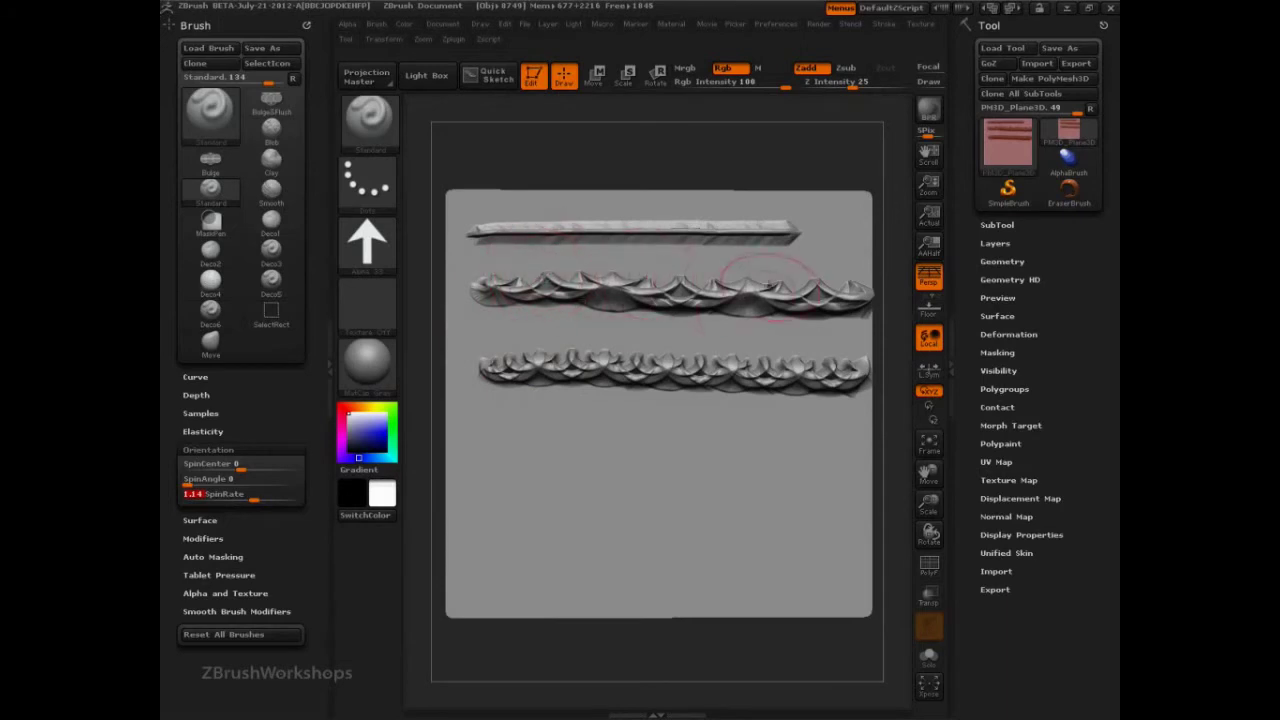
pyautogui.moveTo(254, 498); pyautogui.dragTo(267, 498)
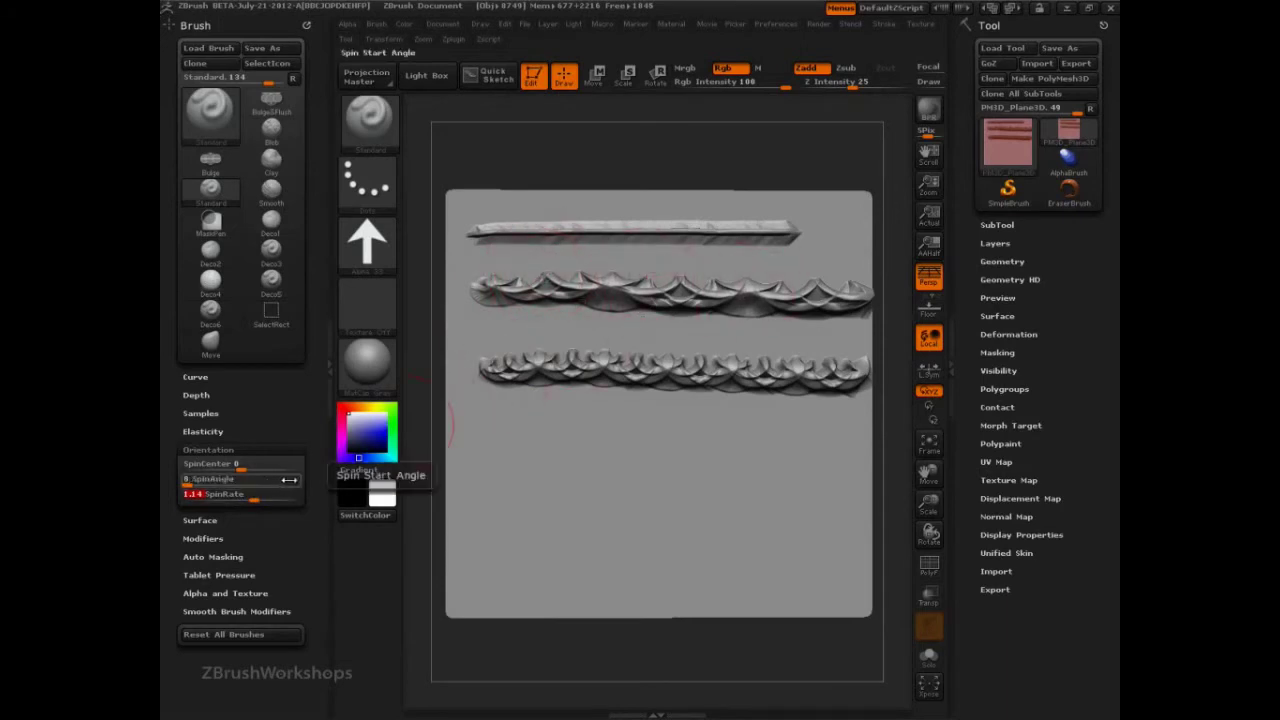
pyautogui.moveTo(486, 447); pyautogui.dragTo(850, 448)
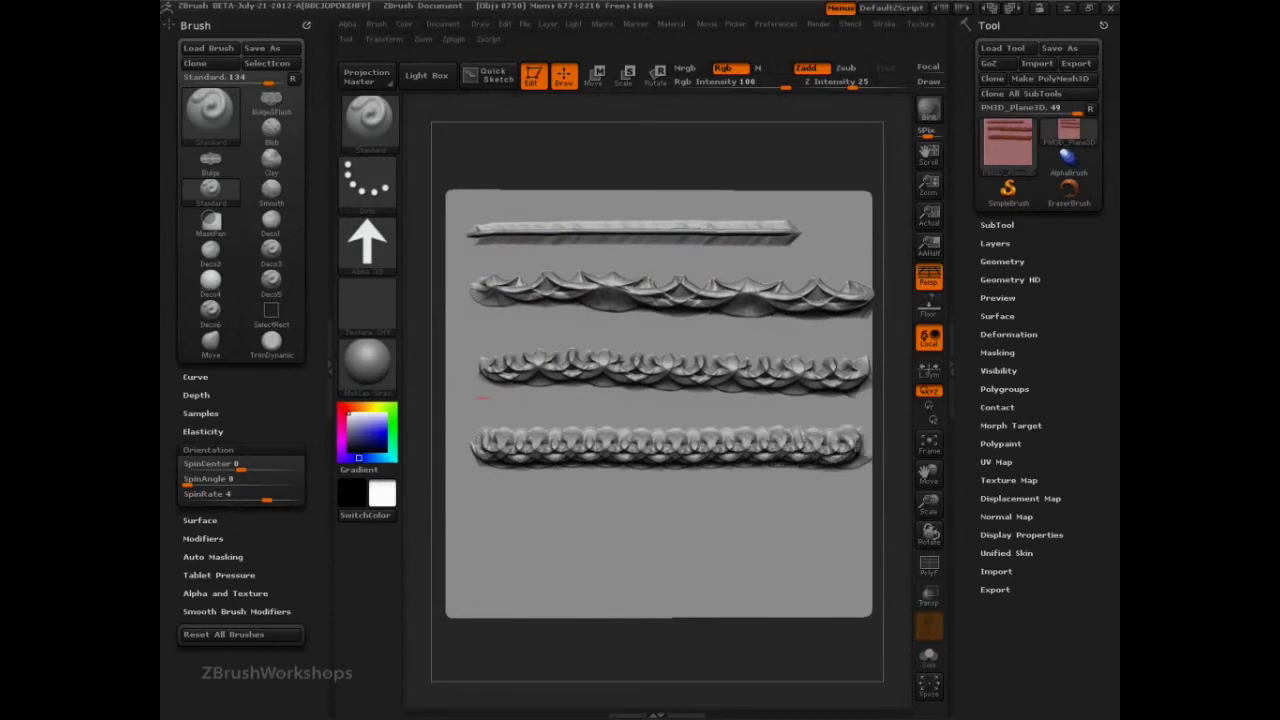
# - Lower the Z Intensity to 8 and undo the three spinning rows beneath the top arrow stroke
pyautogui.moveTo(578, 654)
pyautogui.mouseDown()
pyautogui.moveTo(597, 554)
pyautogui.moveTo(590, 655)
pyautogui.moveTo(574, 612)
pyautogui.mouseUp()
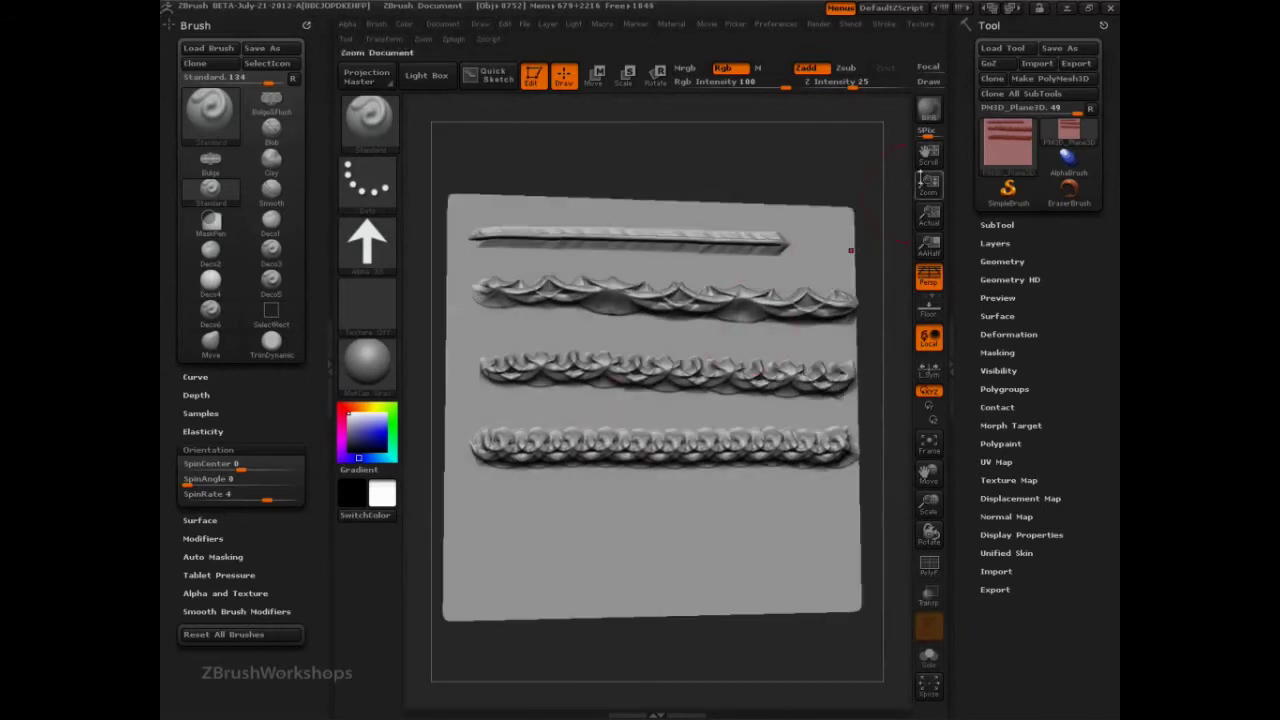
pyautogui.moveTo(850, 84); pyautogui.dragTo(829, 83)
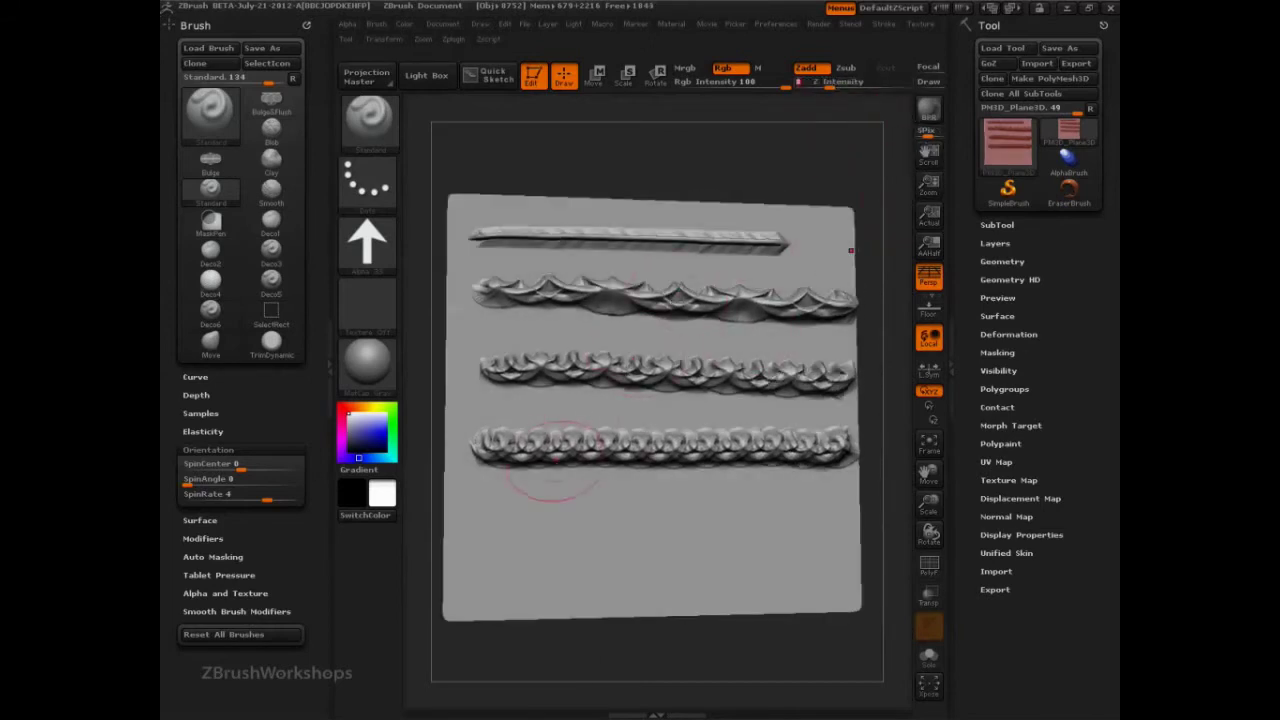
pyautogui.hotkey('ctrl', 'z')
pyautogui.hotkey('ctrl', 'z')
pyautogui.hotkey('ctrl', 'z')
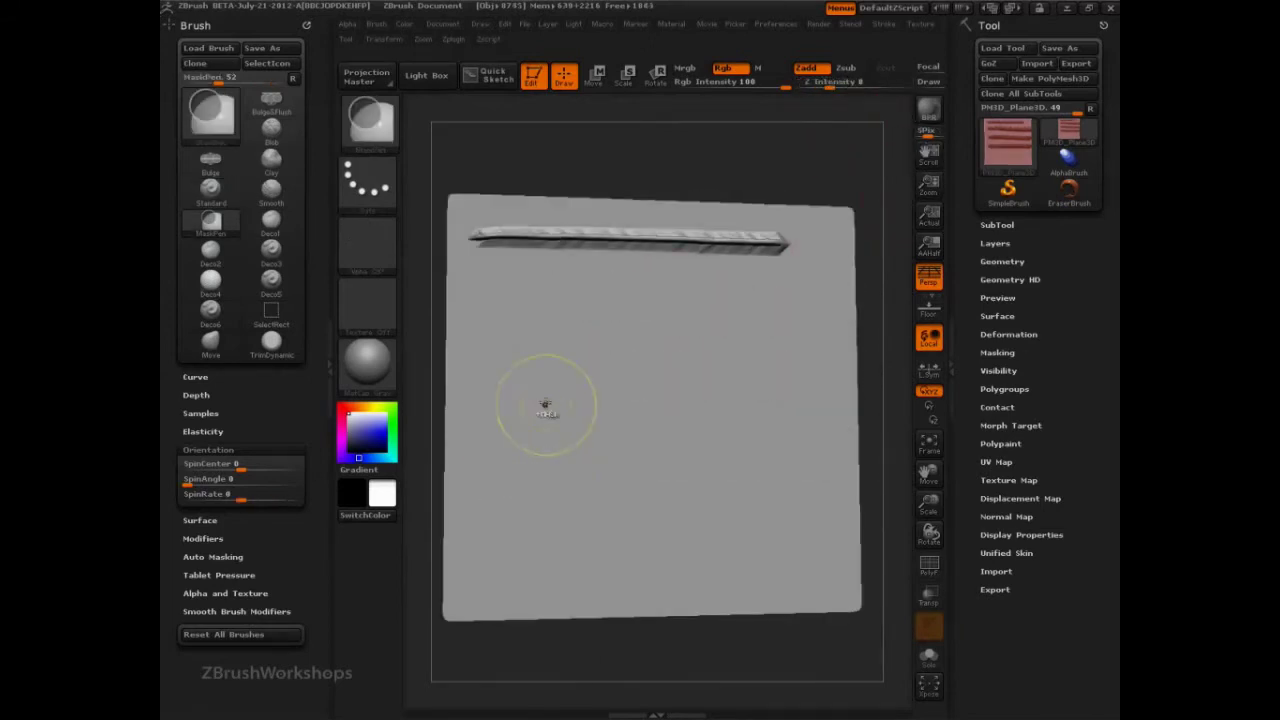
# - Paint two adjoining rows below the top stroke, and finish a third row with the Focal Shift set to -92
pyautogui.moveTo(533, 298)
pyautogui.mouseDown()
pyautogui.moveTo(806, 303)
pyautogui.moveTo(785, 324)
pyautogui.moveTo(515, 320)
pyautogui.moveTo(560, 340)
pyautogui.moveTo(804, 344)
pyautogui.mouseUp()
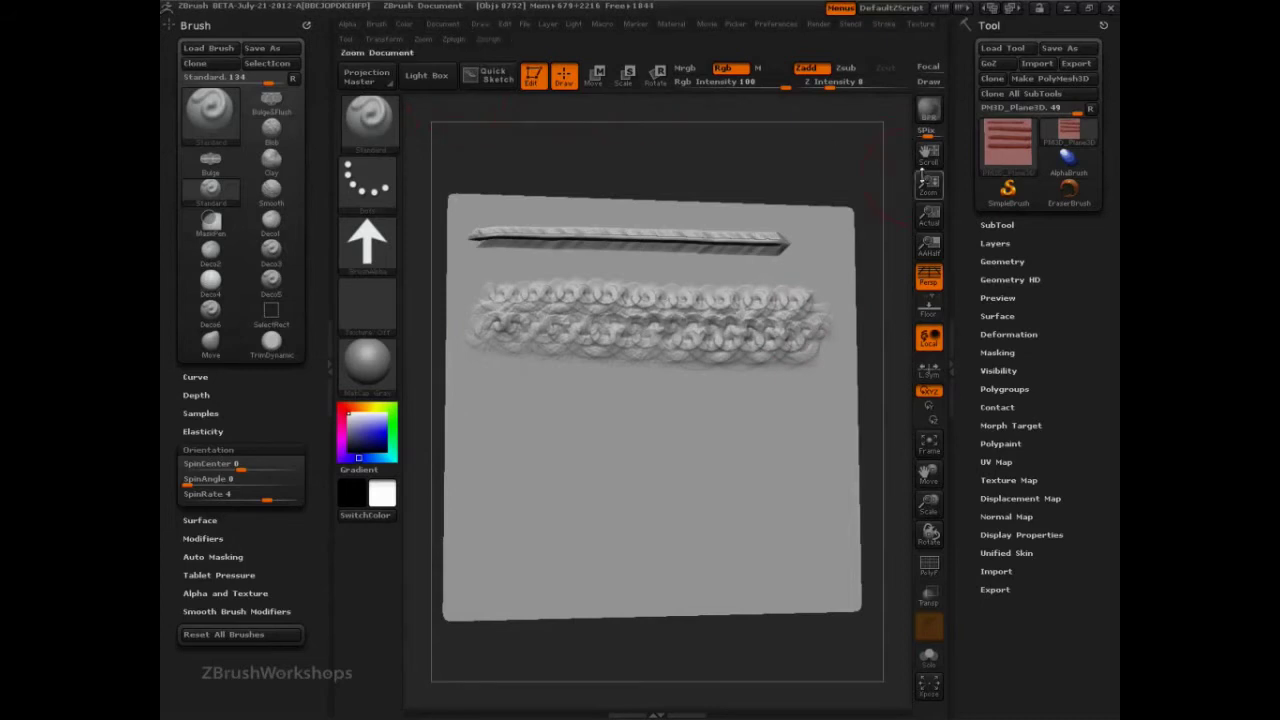
pyautogui.click(951, 169)
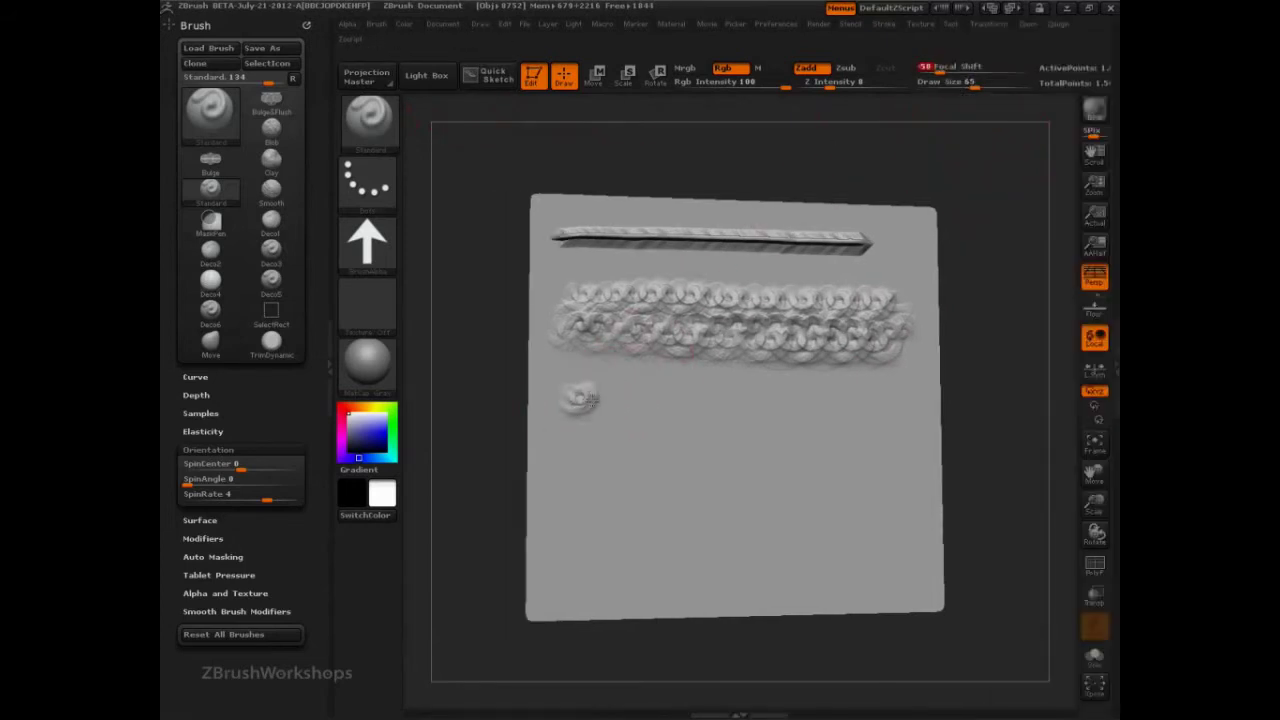
pyautogui.moveTo(585, 398); pyautogui.dragTo(688, 402)
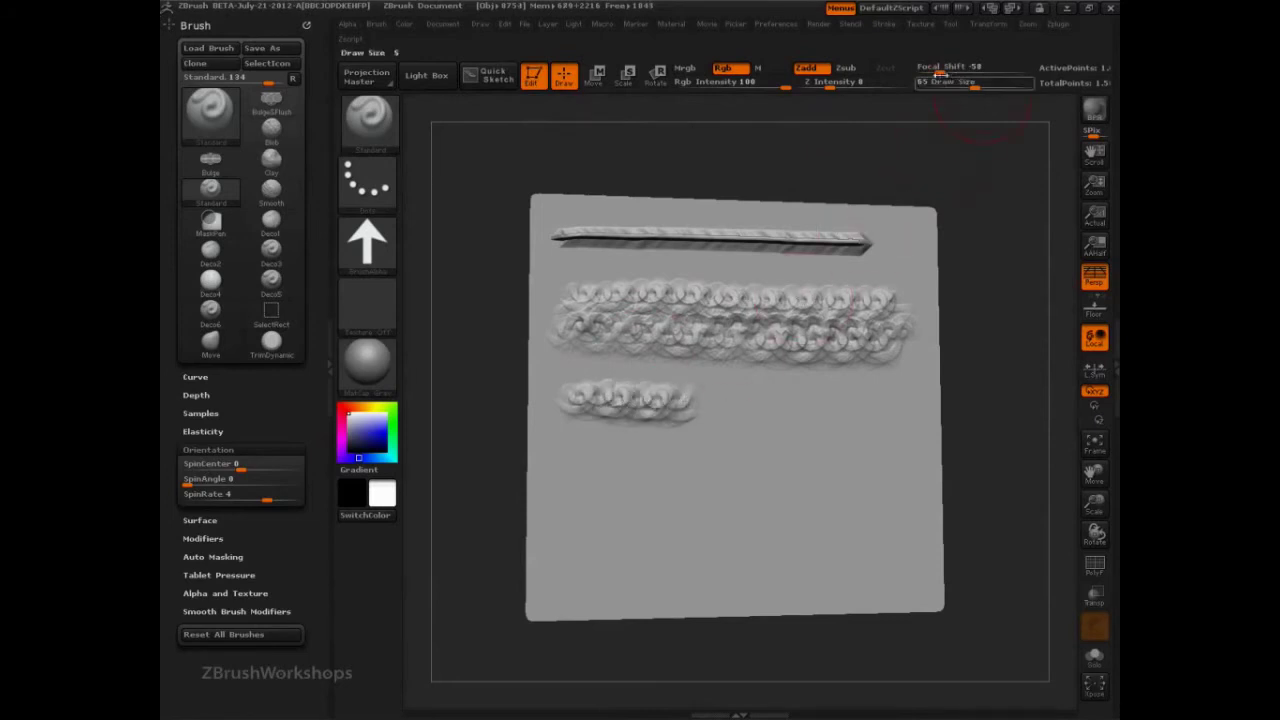
pyautogui.moveTo(940, 74); pyautogui.dragTo(926, 72)
pyautogui.moveTo(712, 405)
pyautogui.mouseDown()
pyautogui.moveTo(857, 404)
pyautogui.moveTo(684, 402)
pyautogui.mouseUp()
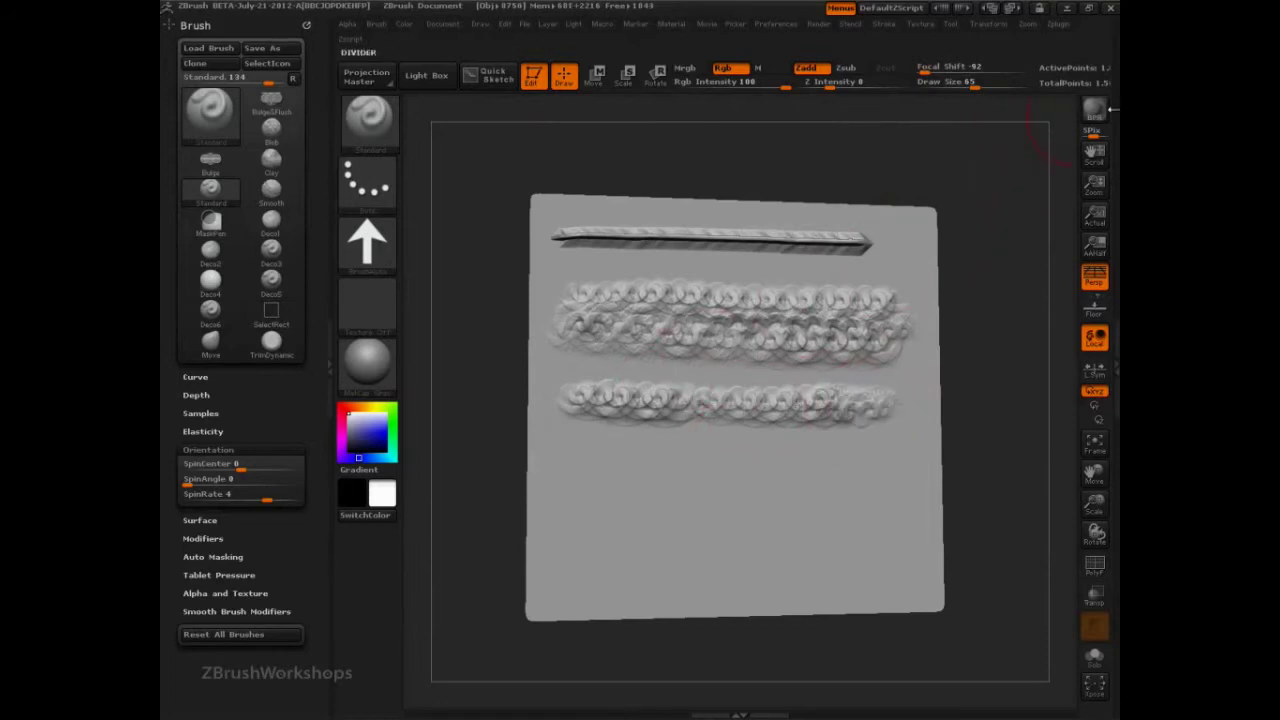
pyautogui.click(1112, 110)
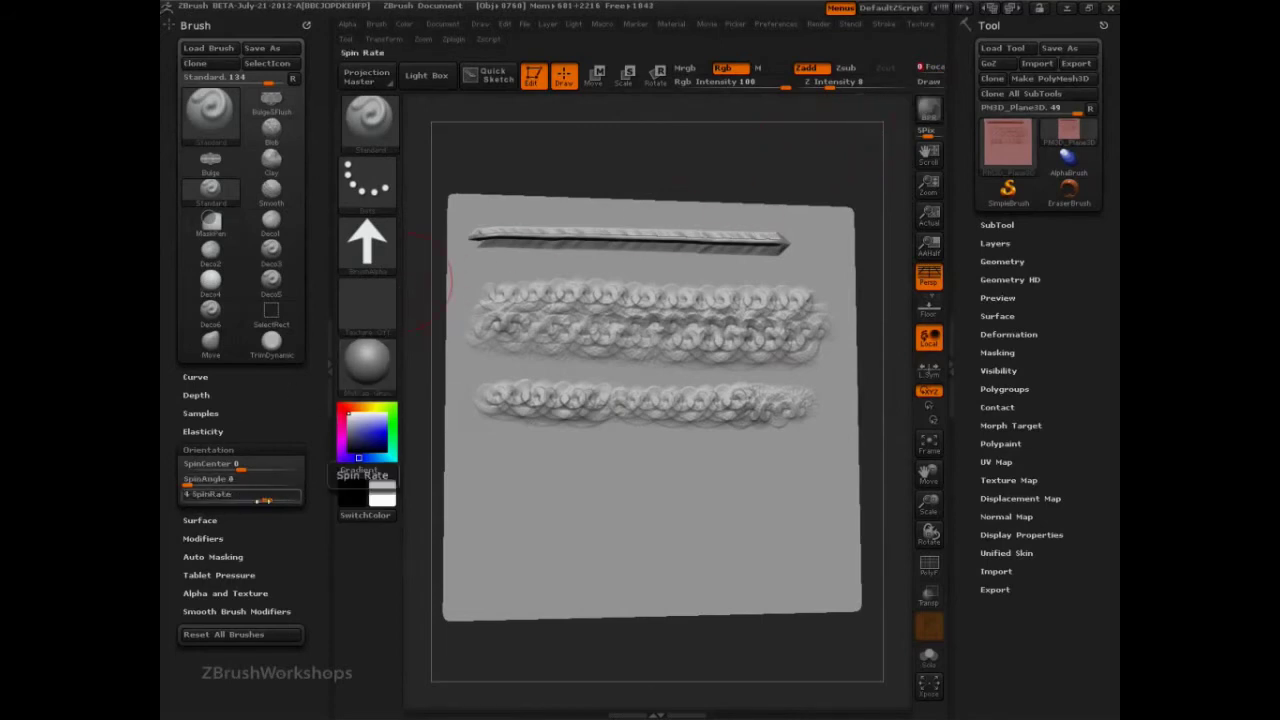
# - Undo all the low-intensity spinning rows, leaving only the top arrow stroke on the plane
pyautogui.press('ctrl')
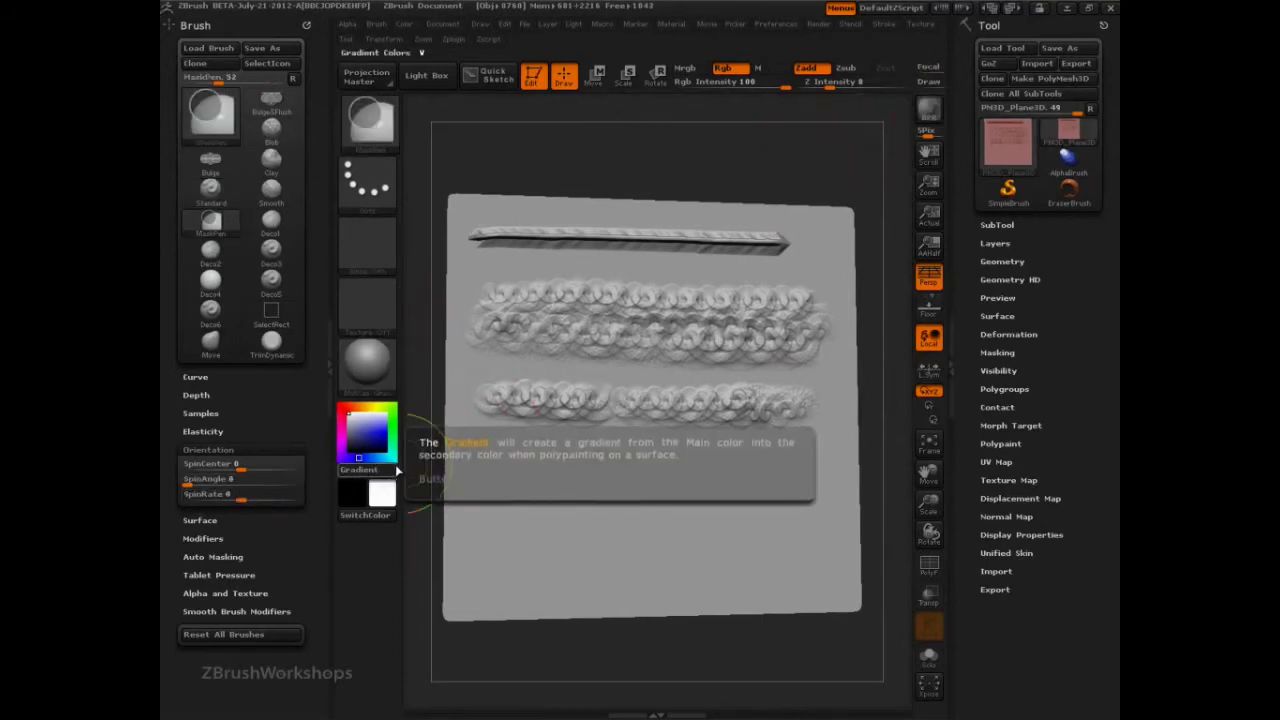
pyautogui.hotkey('ctrl', 'z')
pyautogui.hotkey('ctrl', 'z')
pyautogui.hotkey('ctrl', 'z')
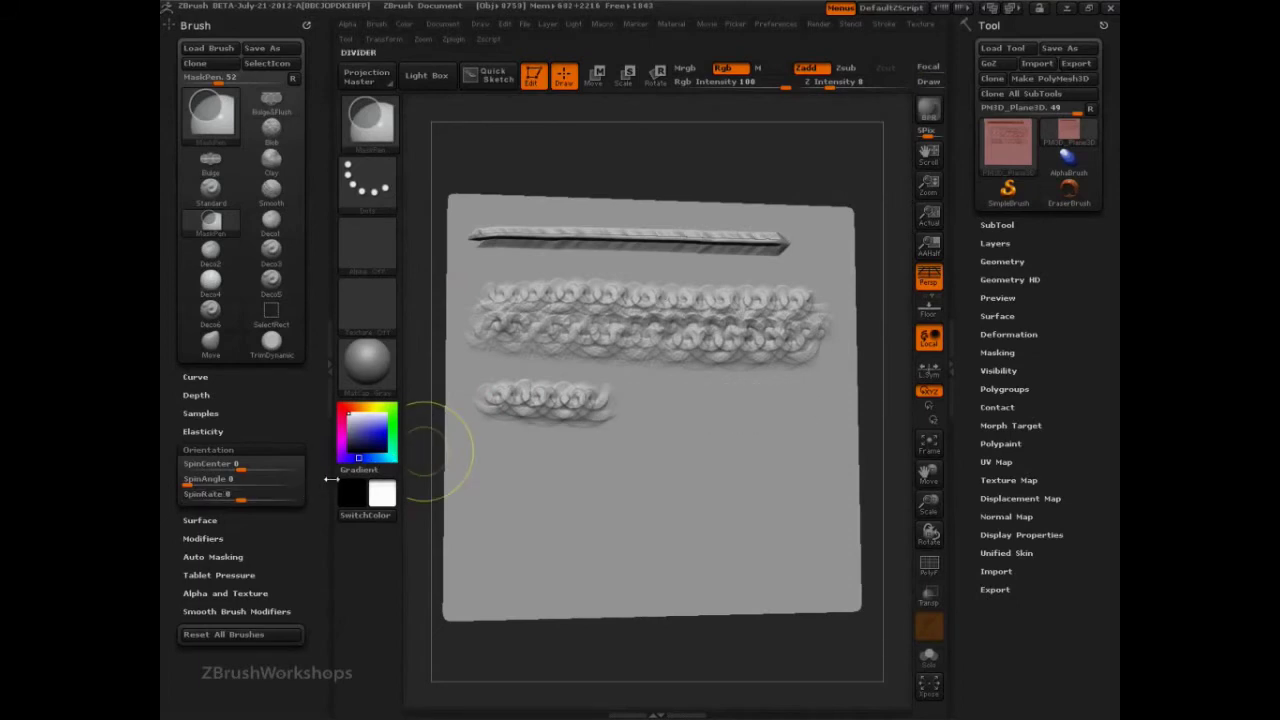
pyautogui.hotkey('ctrl', 'z')
pyautogui.hotkey('ctrl', 'z')
pyautogui.hotkey('ctrl', 'z')
pyautogui.hotkey('ctrl', 'z')
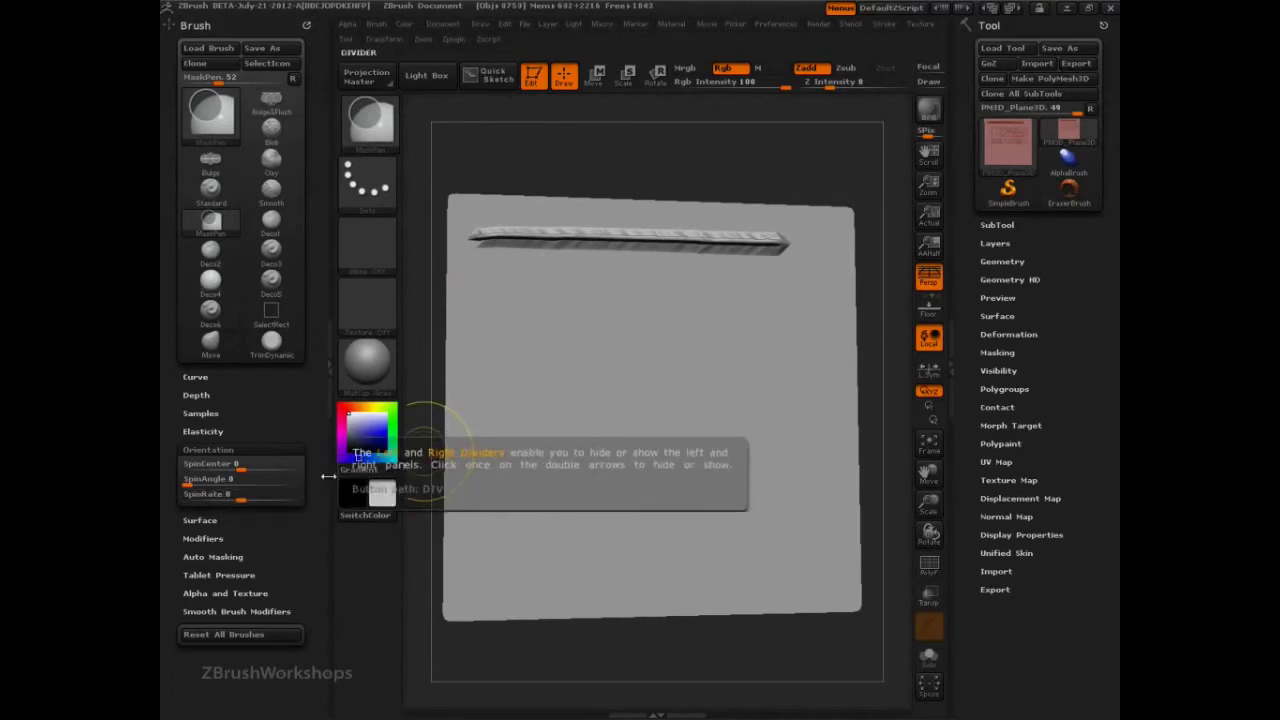
# - Set the brush's SpinRate and SpinAngle to 0
pyautogui.moveTo(250, 503); pyautogui.dragTo(259, 503)
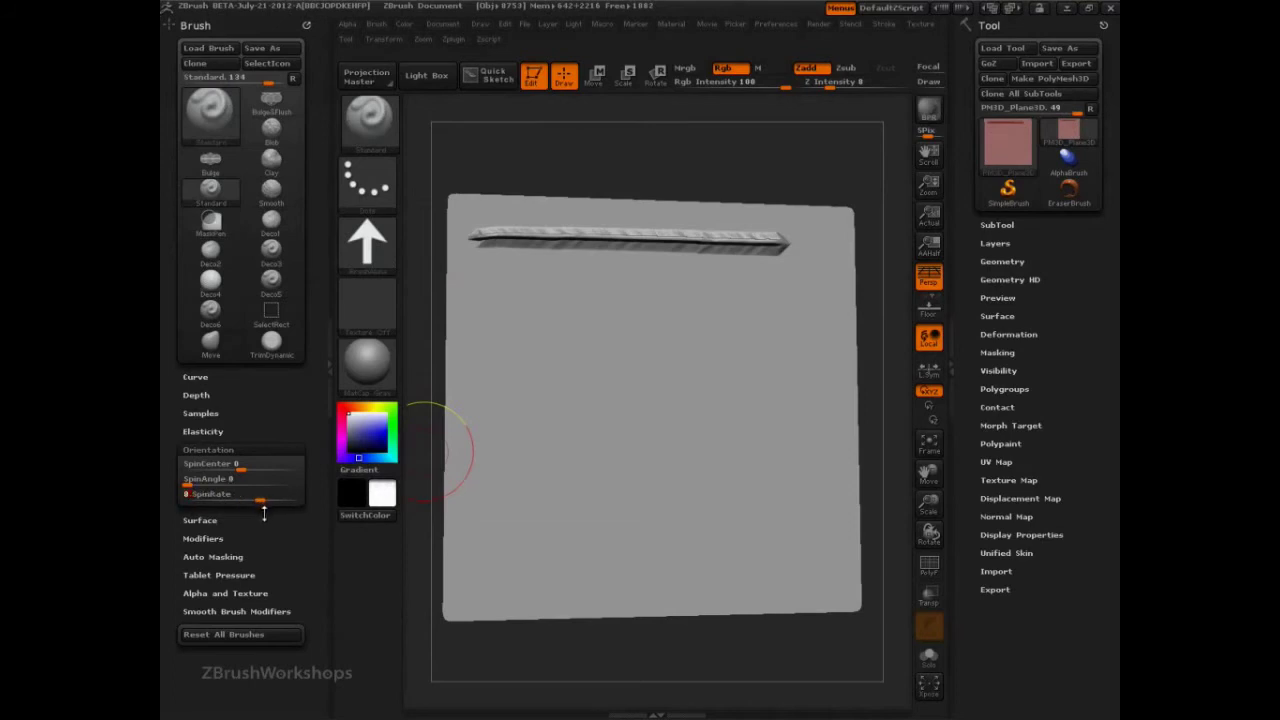
pyautogui.click(210, 479)
pyautogui.write('0')
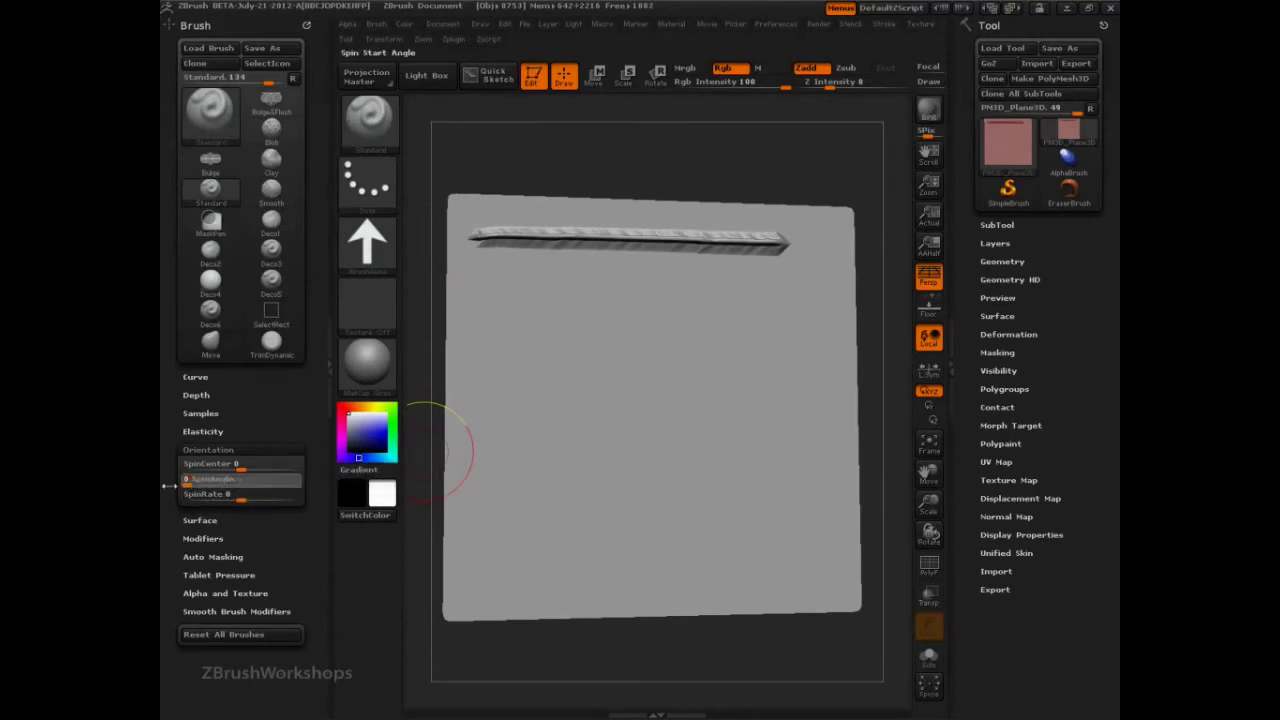
# - Set the SpinAngle to 0.1 and paint a horizontal stroke beneath the top arrow stroke
pyautogui.moveTo(803, 185); pyautogui.dragTo(795, 172)
pyautogui.press('f')
pyautogui.moveTo(717, 155); pyautogui.dragTo(708, 149)
pyautogui.click(191, 481)
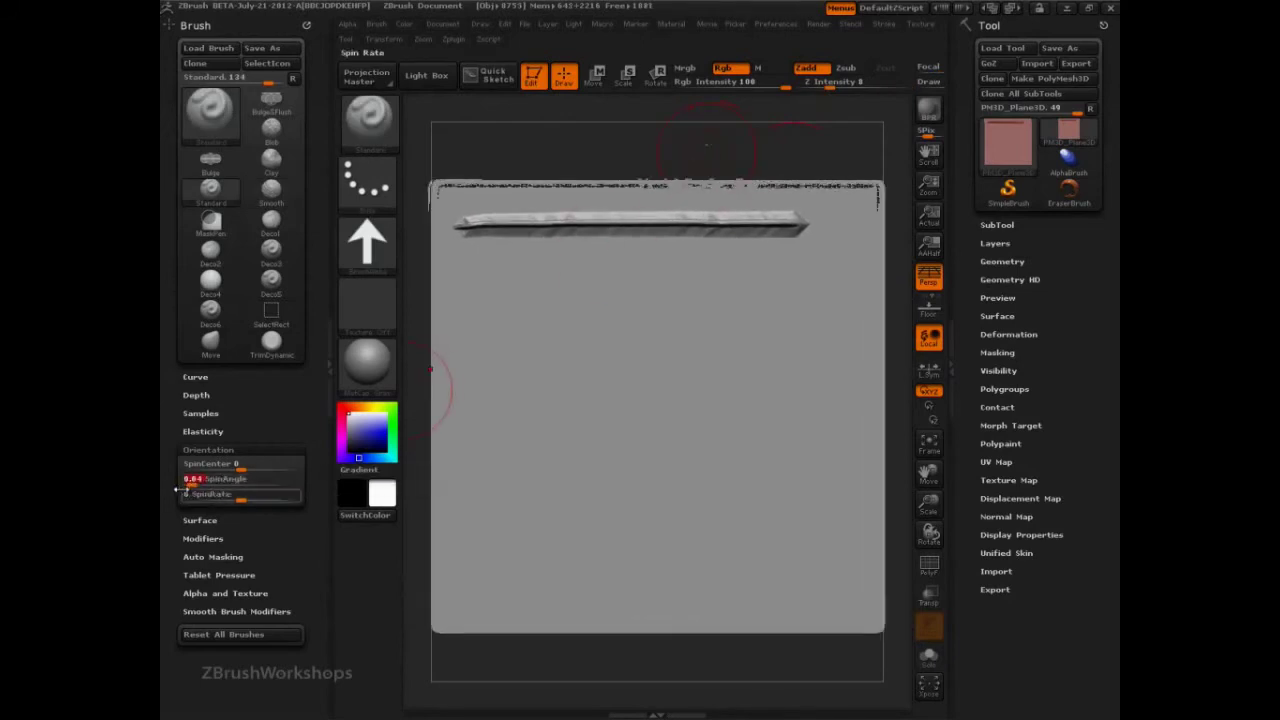
pyautogui.click(197, 482)
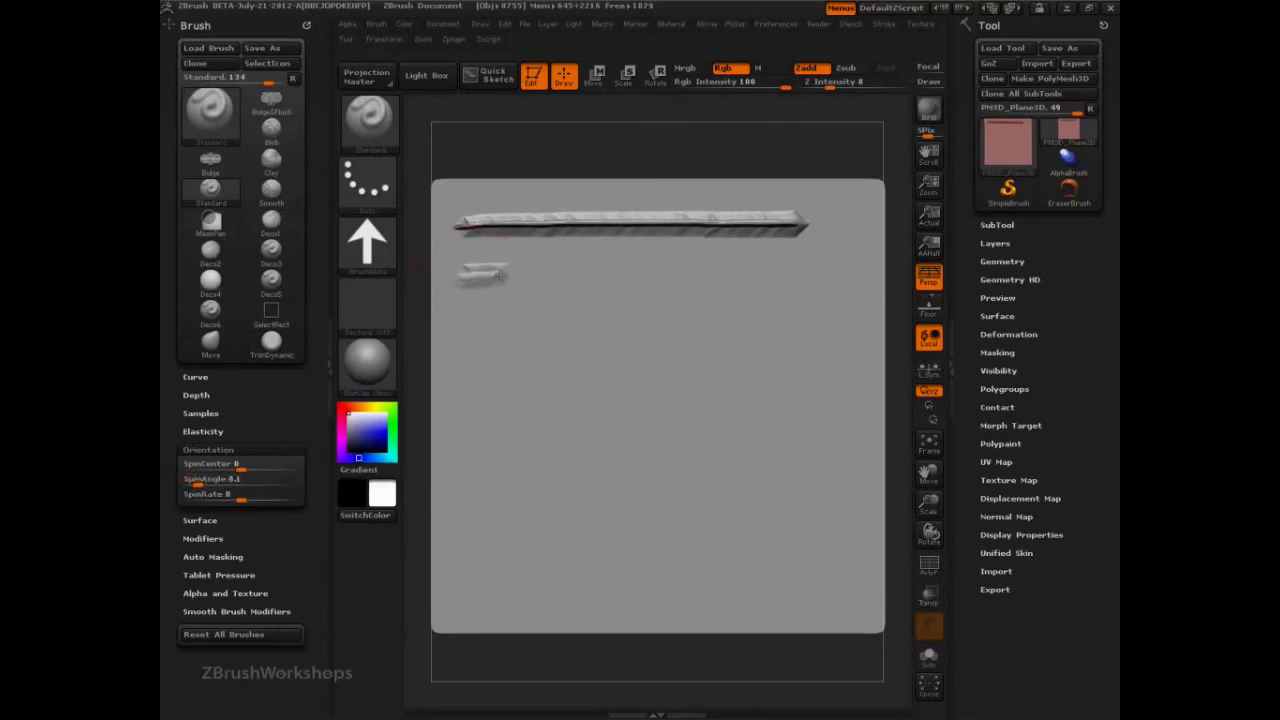
pyautogui.moveTo(537, 273); pyautogui.dragTo(780, 274)
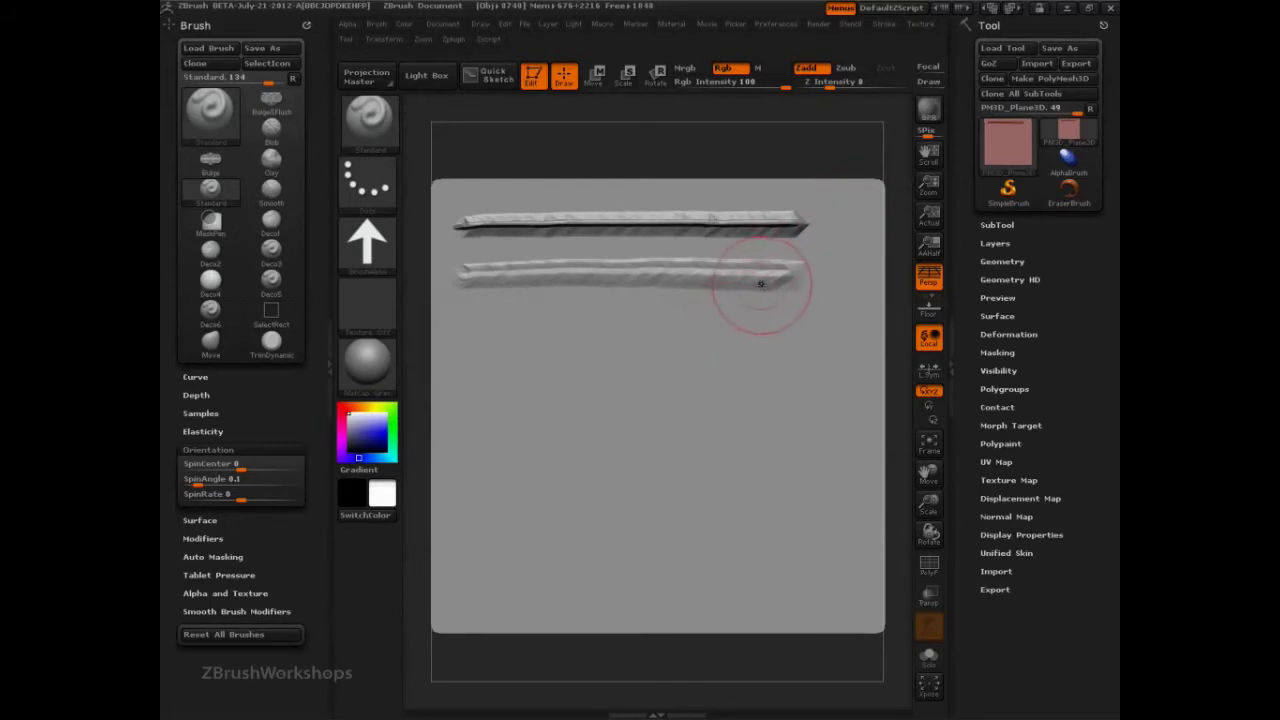
# - Paint a third horizontal stroke with SpinAngle 0.2 and a fourth one below it with SpinAngle 0.3
pyautogui.click(217, 480)
pyautogui.moveTo(232, 481); pyautogui.dragTo(226, 481)
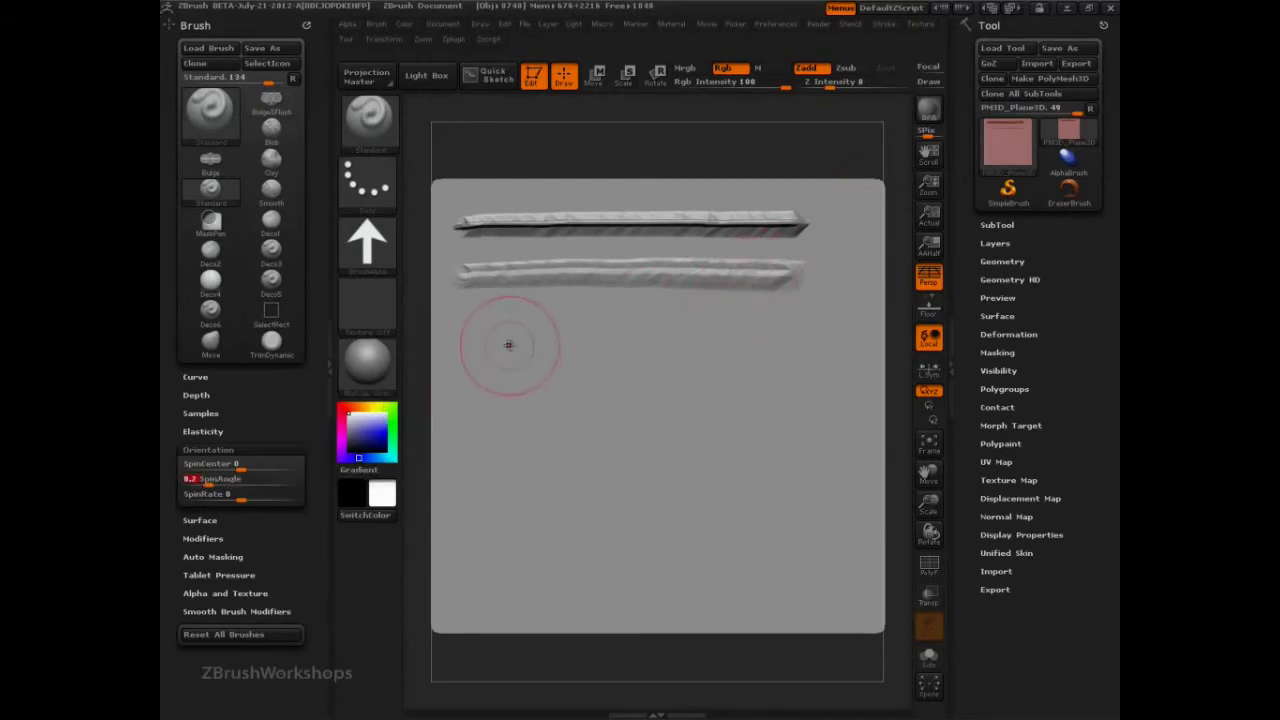
pyautogui.moveTo(468, 318); pyautogui.dragTo(798, 313)
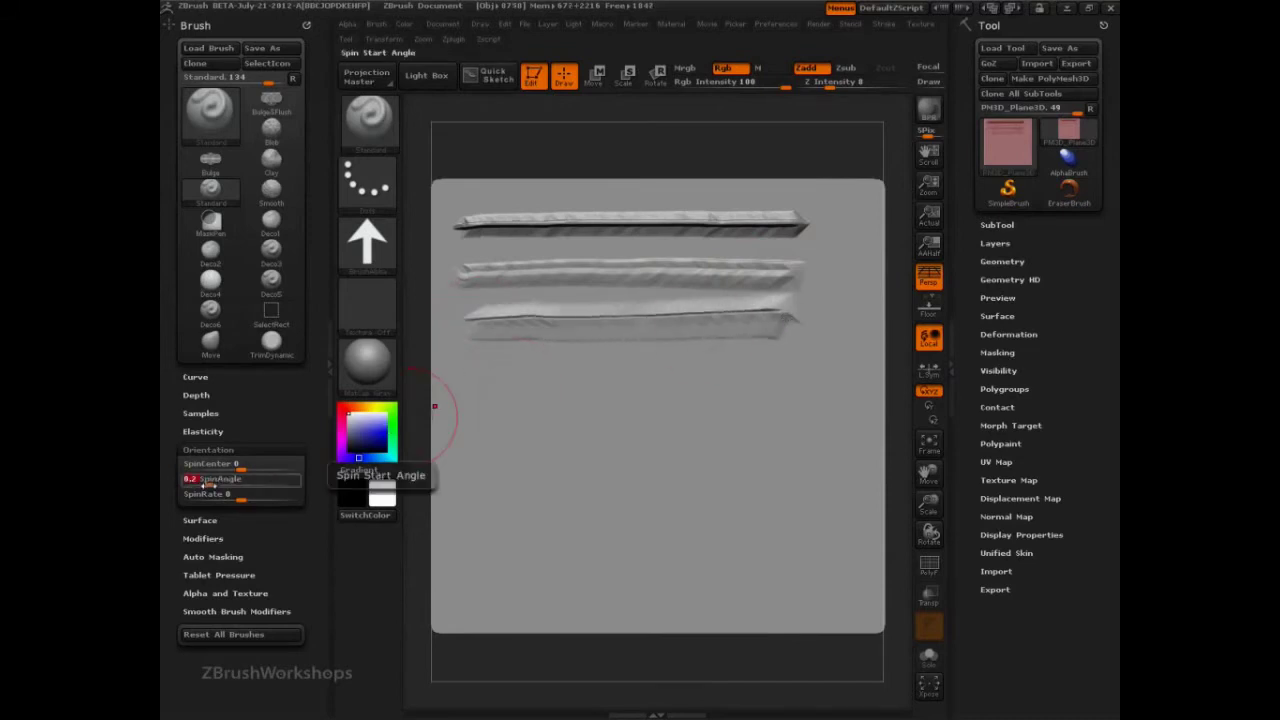
pyautogui.moveTo(466, 378); pyautogui.dragTo(752, 379)
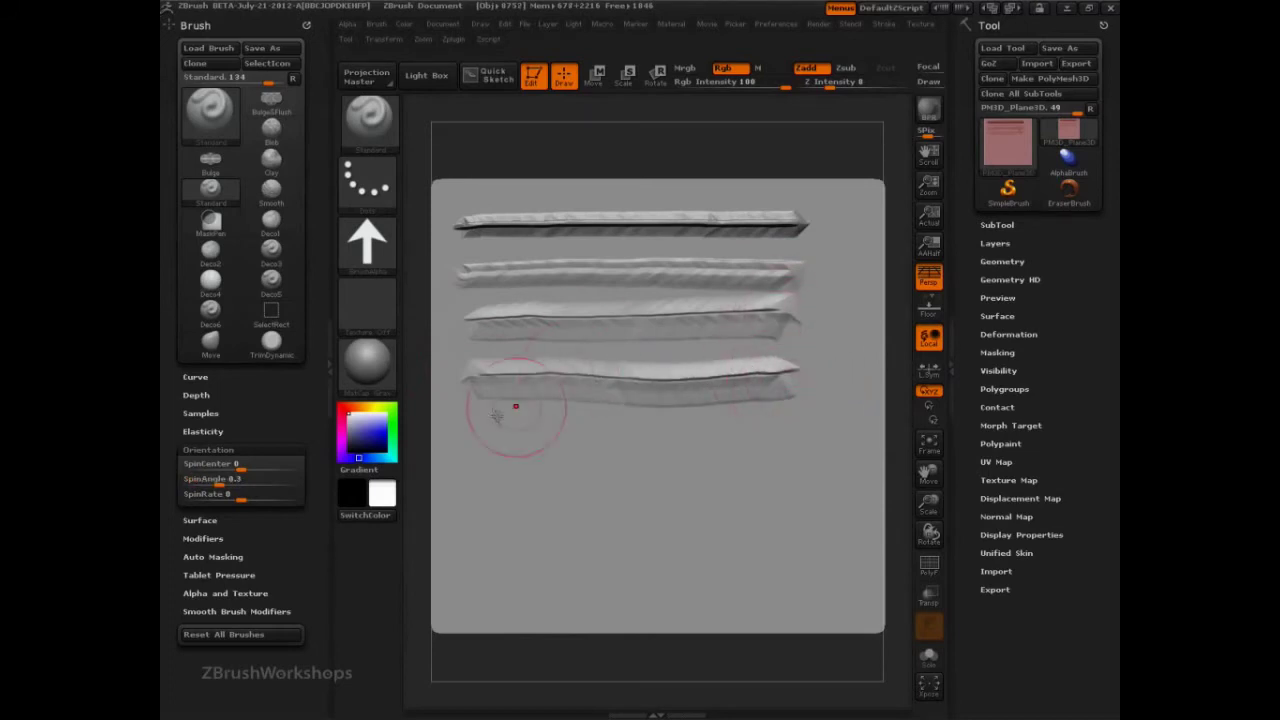
# - Paint a fifth horizontal stroke with SpinAngle 0.4 and a sixth one below it with SpinAngle 0.5
pyautogui.click(222, 483)
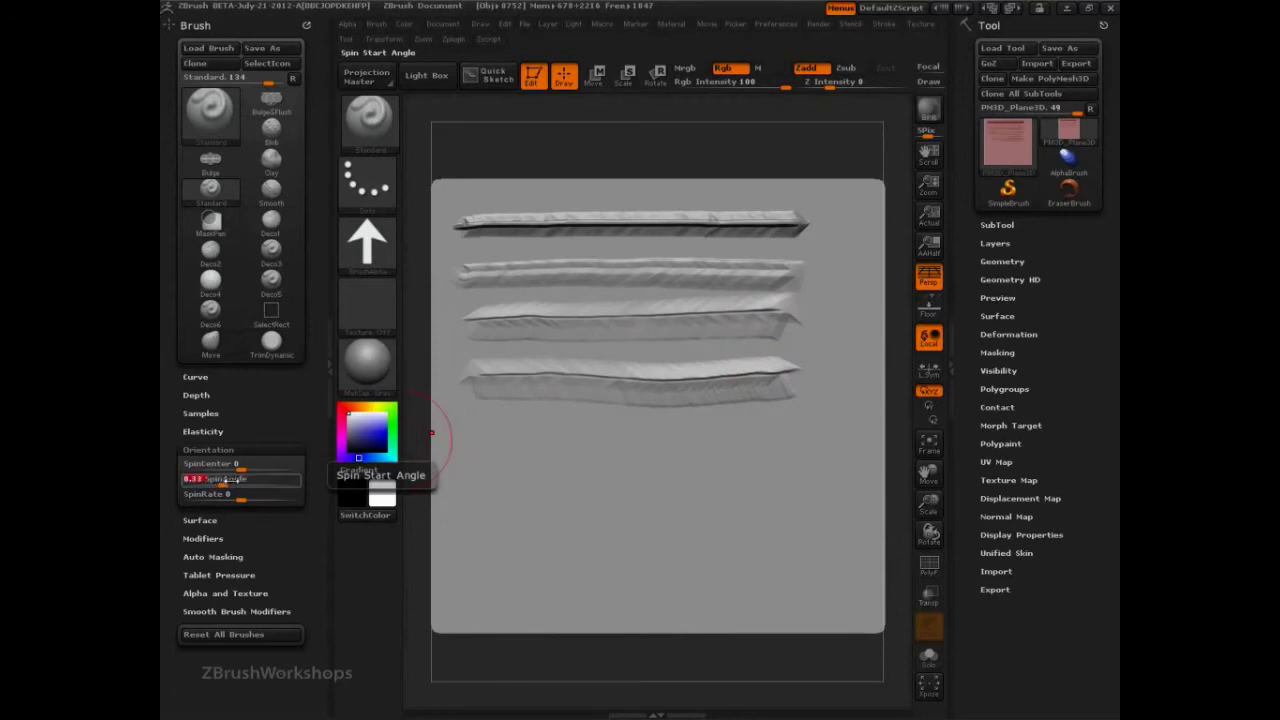
pyautogui.press('Return')
pyautogui.moveTo(482, 440); pyautogui.dragTo(779, 442)
pyautogui.click(208, 479)
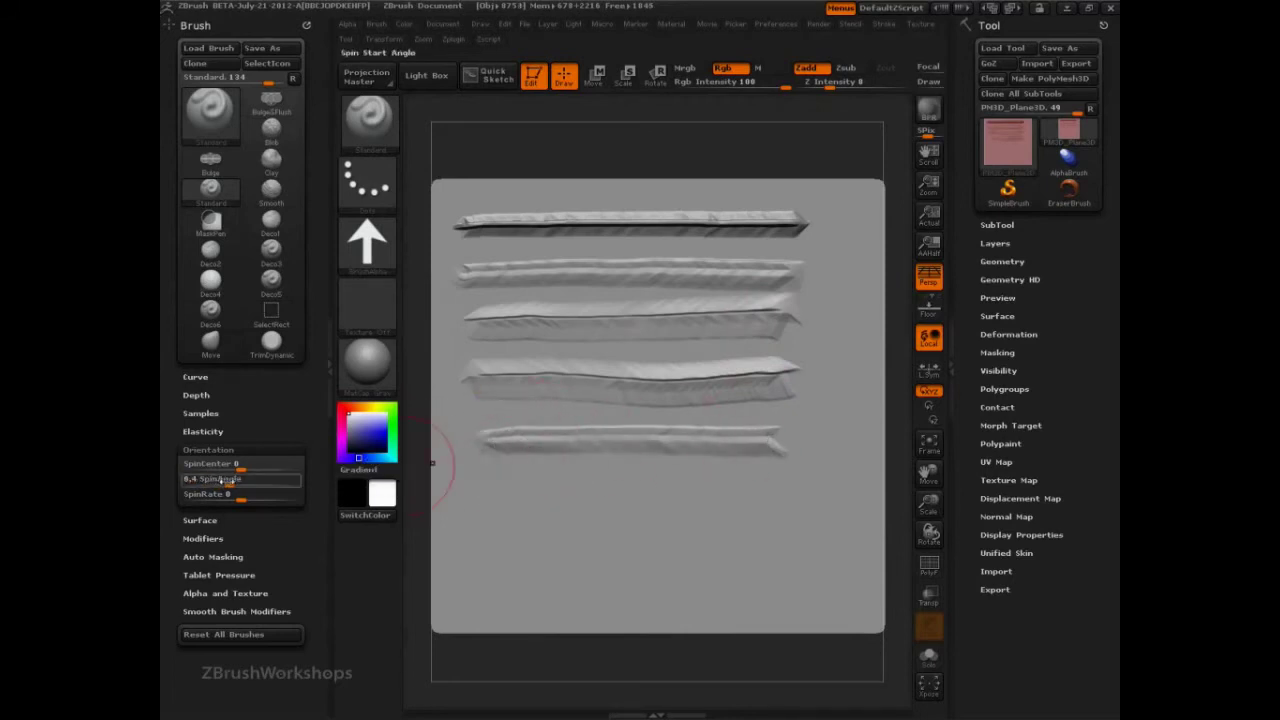
pyautogui.write('0.5')
pyautogui.press('Return')
pyautogui.moveTo(472, 492); pyautogui.dragTo(788, 489)
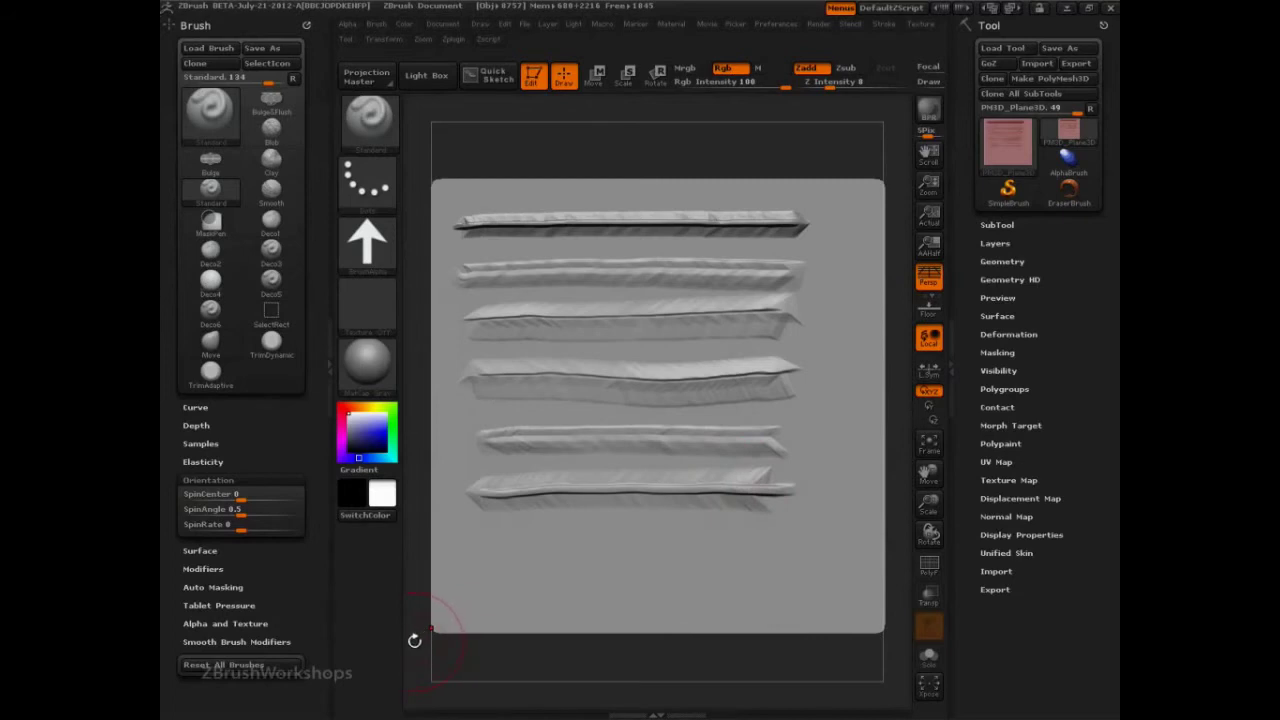
# - Set the SpinAngle to 1 and paint a seventh horizontal stroke on the lower part of the plane
pyautogui.click(230, 511)
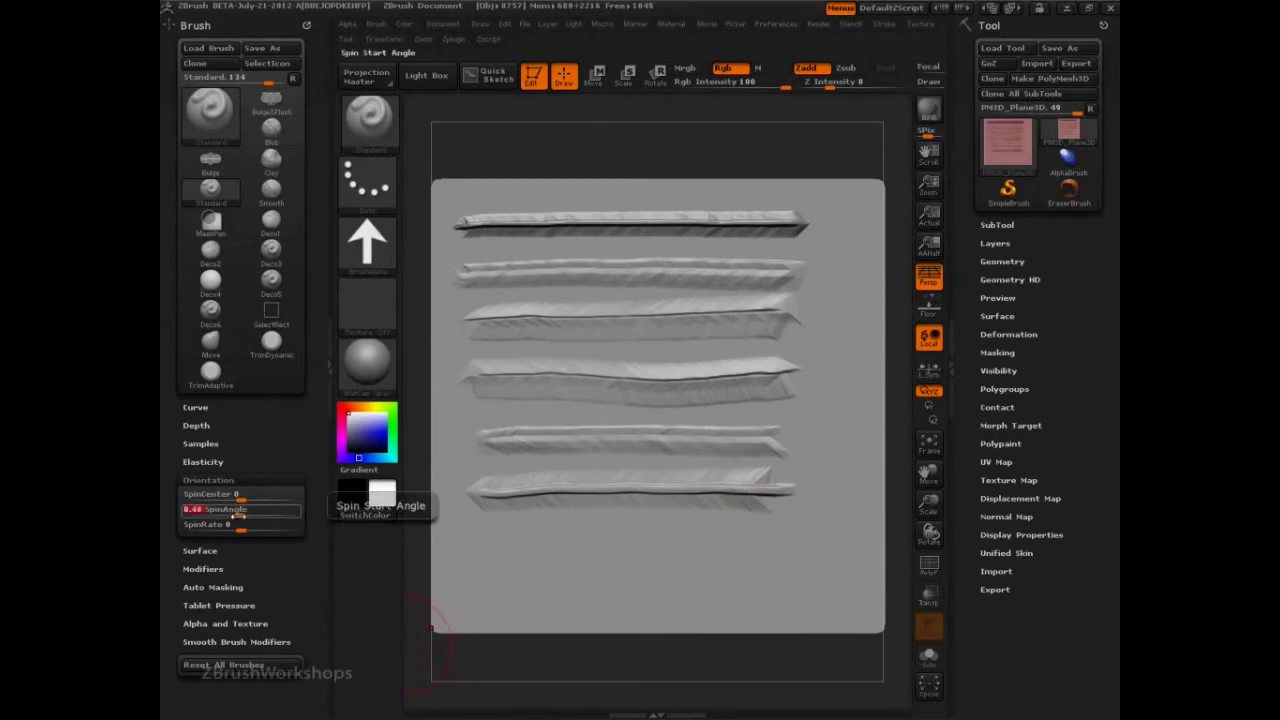
pyautogui.write('1')
pyautogui.press('Return')
pyautogui.moveTo(472, 549); pyautogui.dragTo(768, 548)
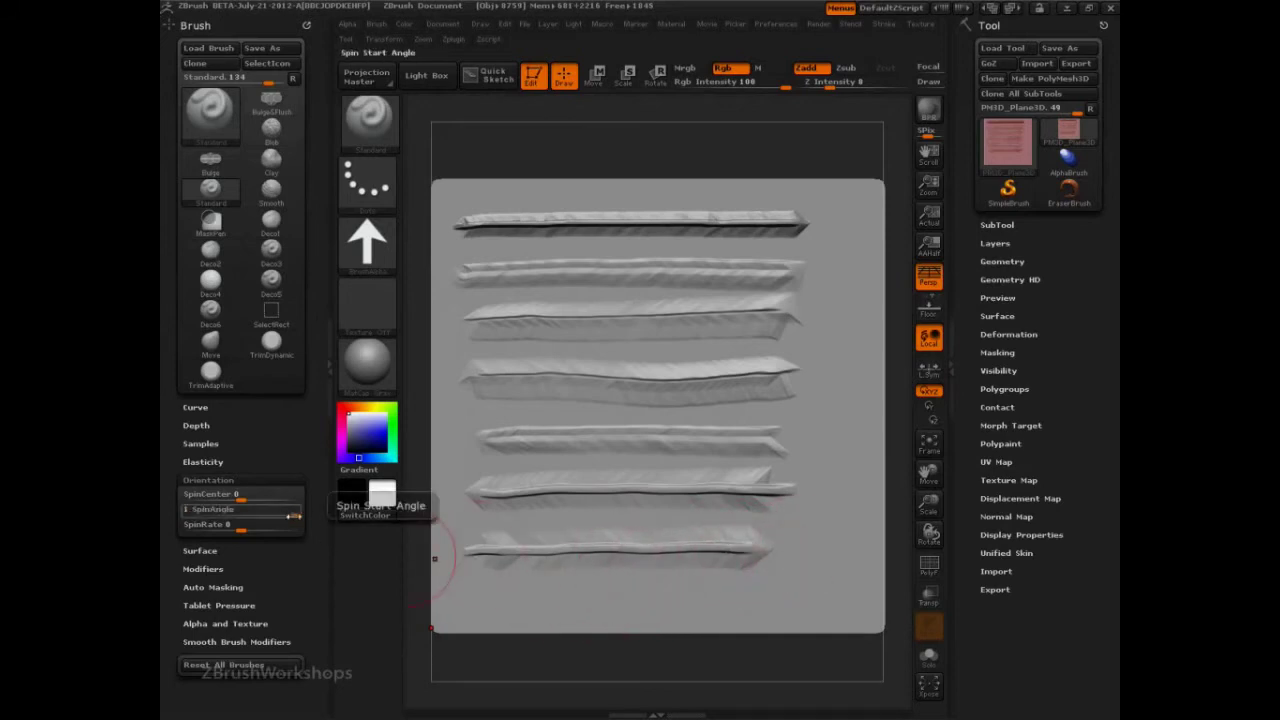
# - Reduce the SpinAngle to about 0.68 and paint an eighth stroke along the plane's lower edge
pyautogui.moveTo(290, 514); pyautogui.dragTo(228, 511)
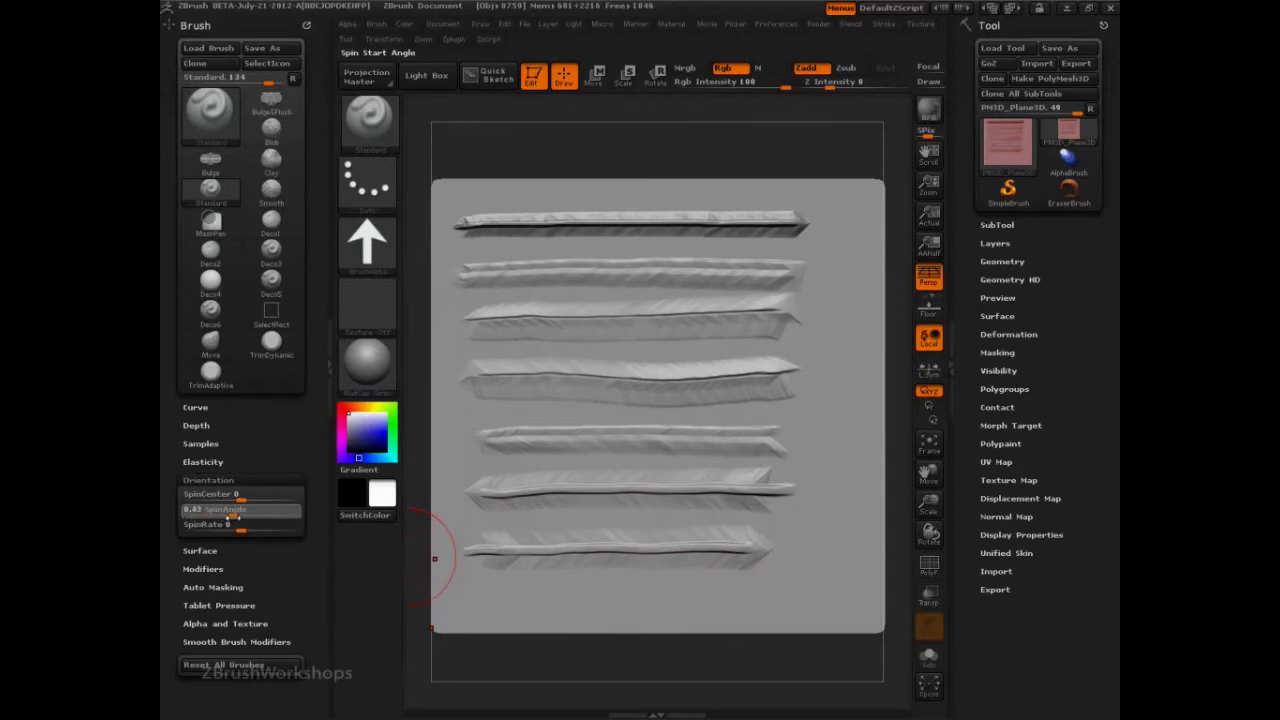
pyautogui.moveTo(232, 517); pyautogui.dragTo(262, 514)
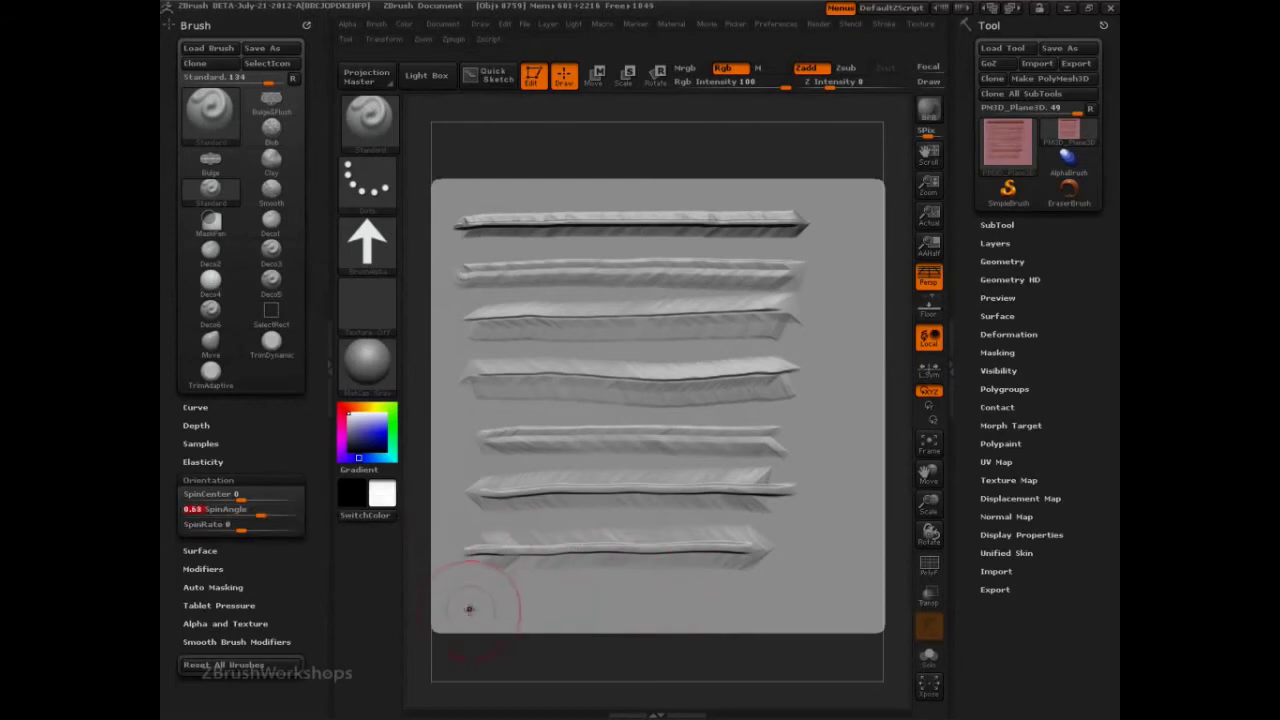
pyautogui.moveTo(475, 597); pyautogui.dragTo(763, 604)
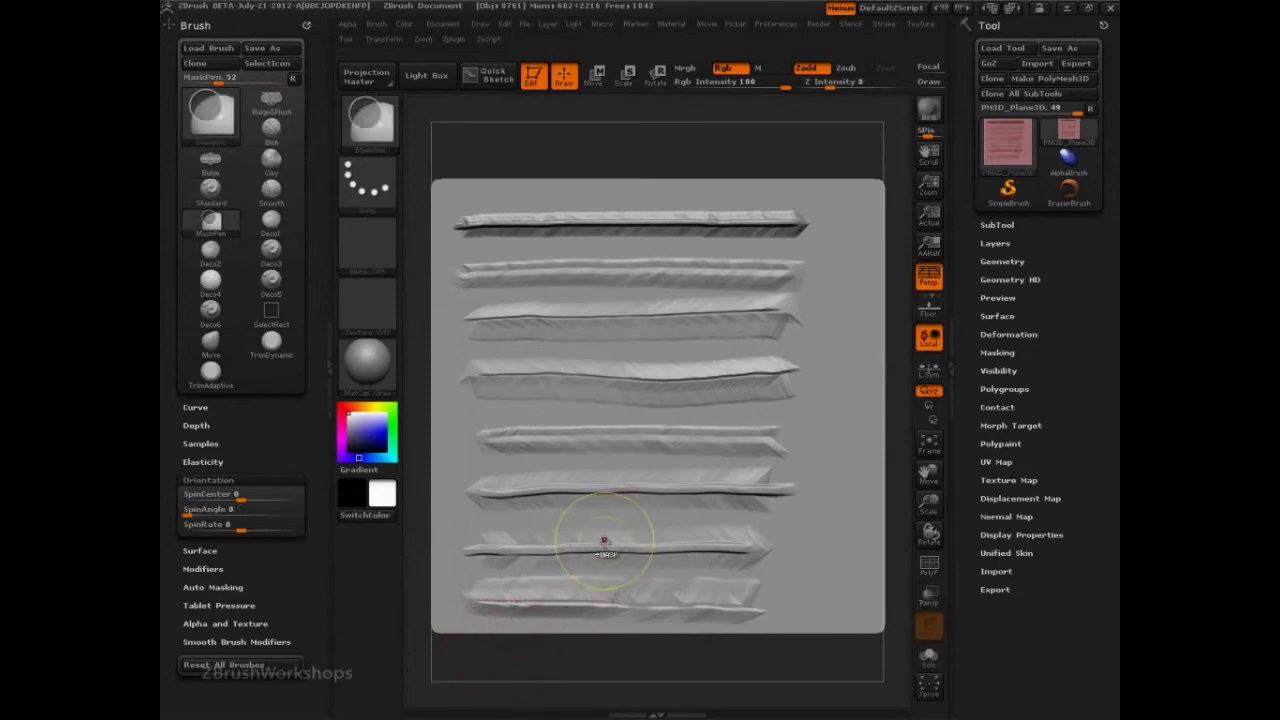
# - Undo all the SpinAngle test strokes beneath the top arrow stroke
pyautogui.hotkey('ctrl', 'z')
pyautogui.hotkey('ctrl', 'z')
pyautogui.hotkey('ctrl', 'z')
pyautogui.hotkey('ctrl', 'z')
pyautogui.hotkey('ctrl', 'z')
pyautogui.hotkey('ctrl', 'z')
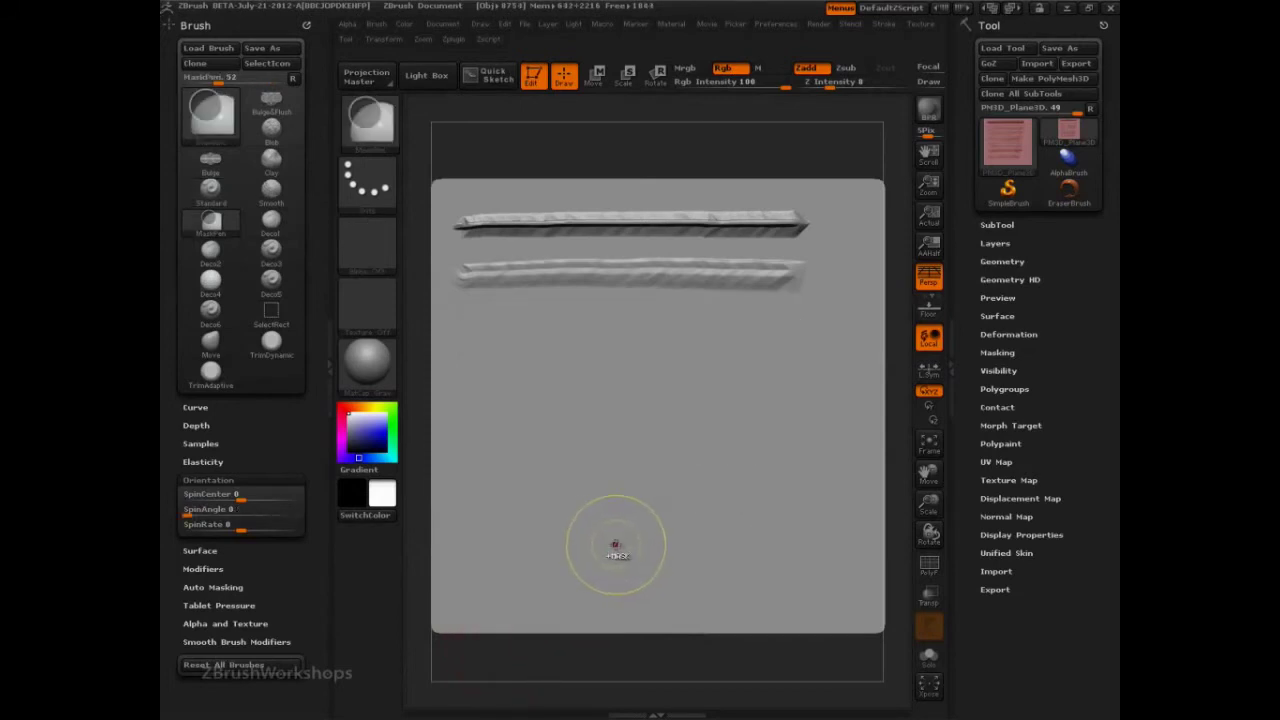
pyautogui.hotkey('ctrl', 'z')
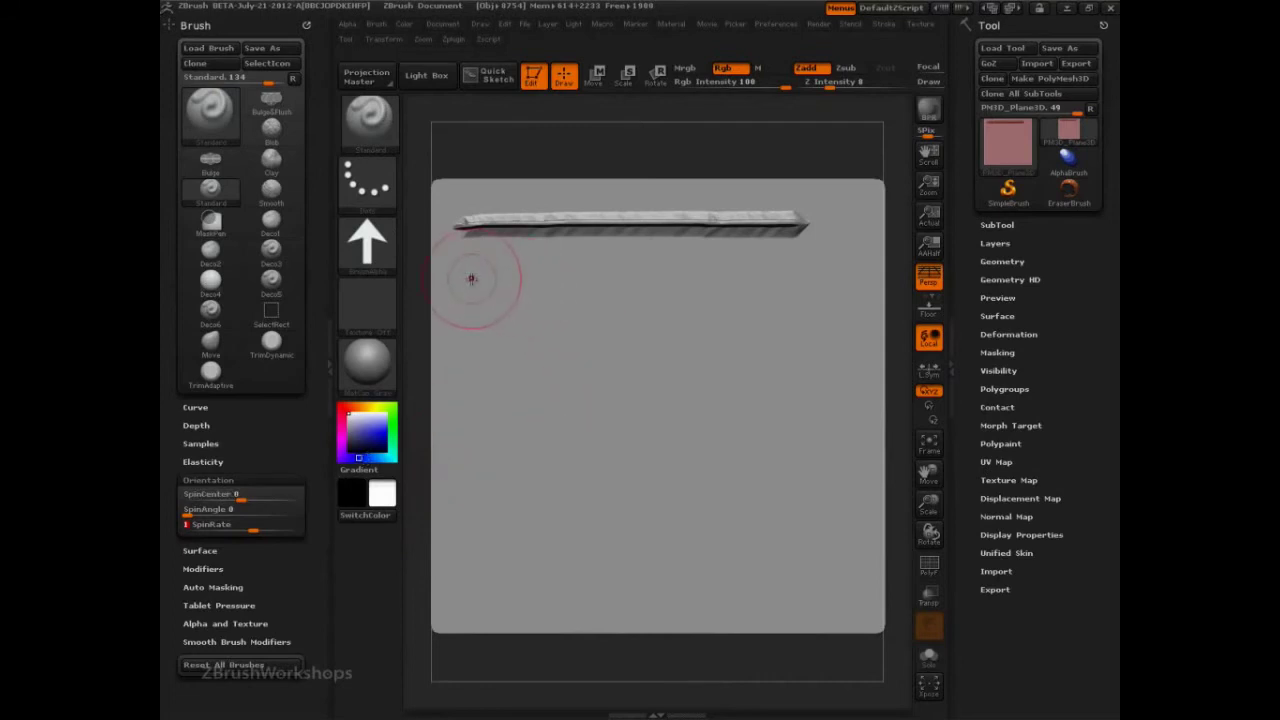
# - Paint a stroke below the top arrow stroke, and another beneath it with SpinCenter set to 1
pyautogui.moveTo(471, 279); pyautogui.dragTo(769, 288)
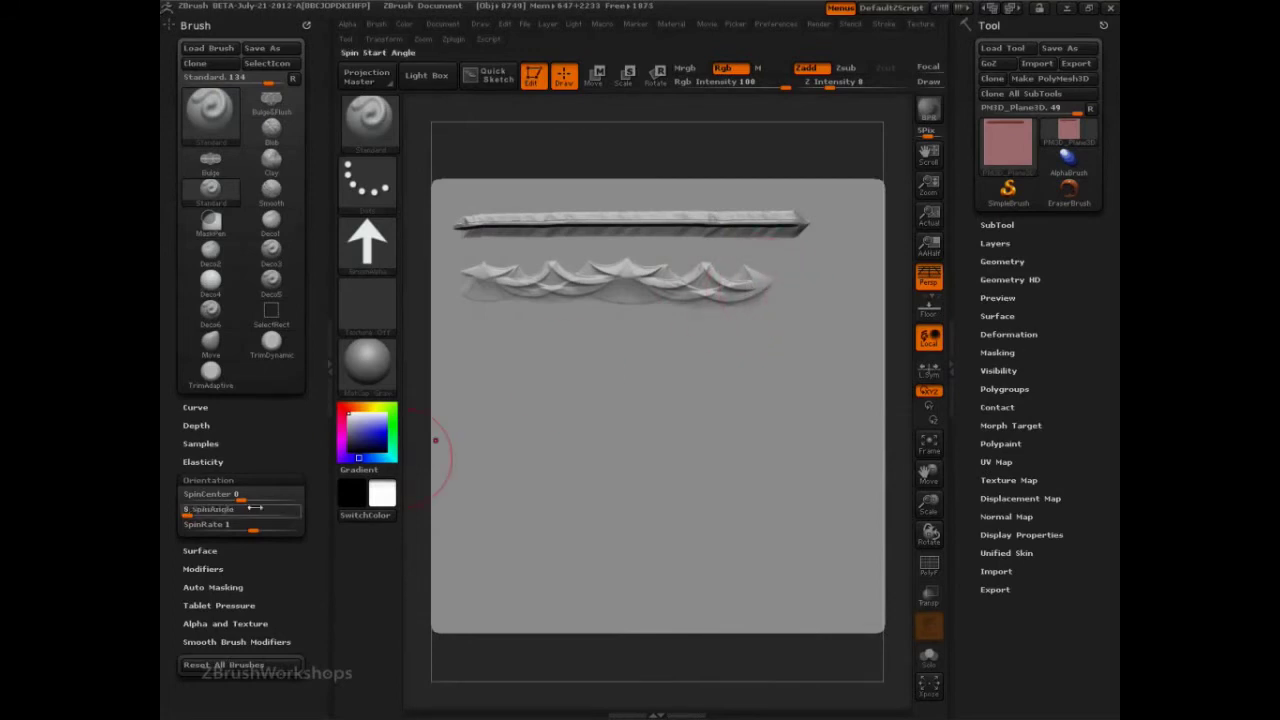
pyautogui.moveTo(240, 500); pyautogui.dragTo(258, 500)
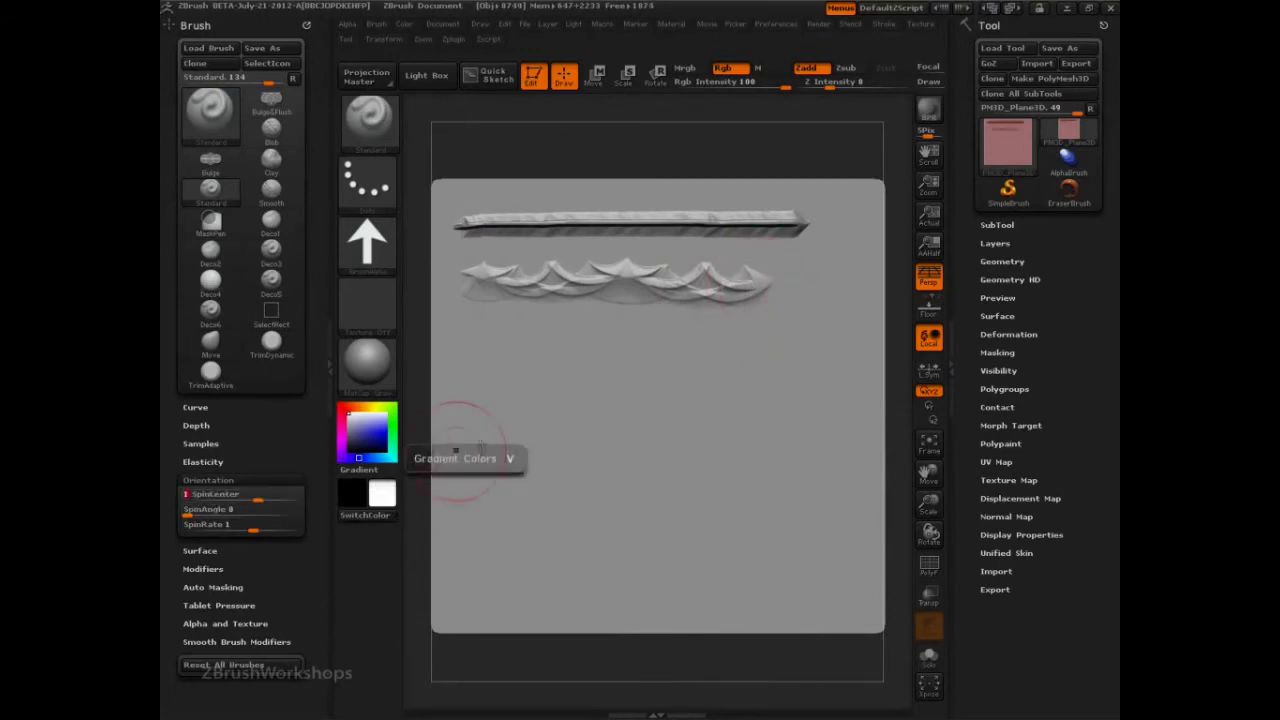
pyautogui.click(484, 349)
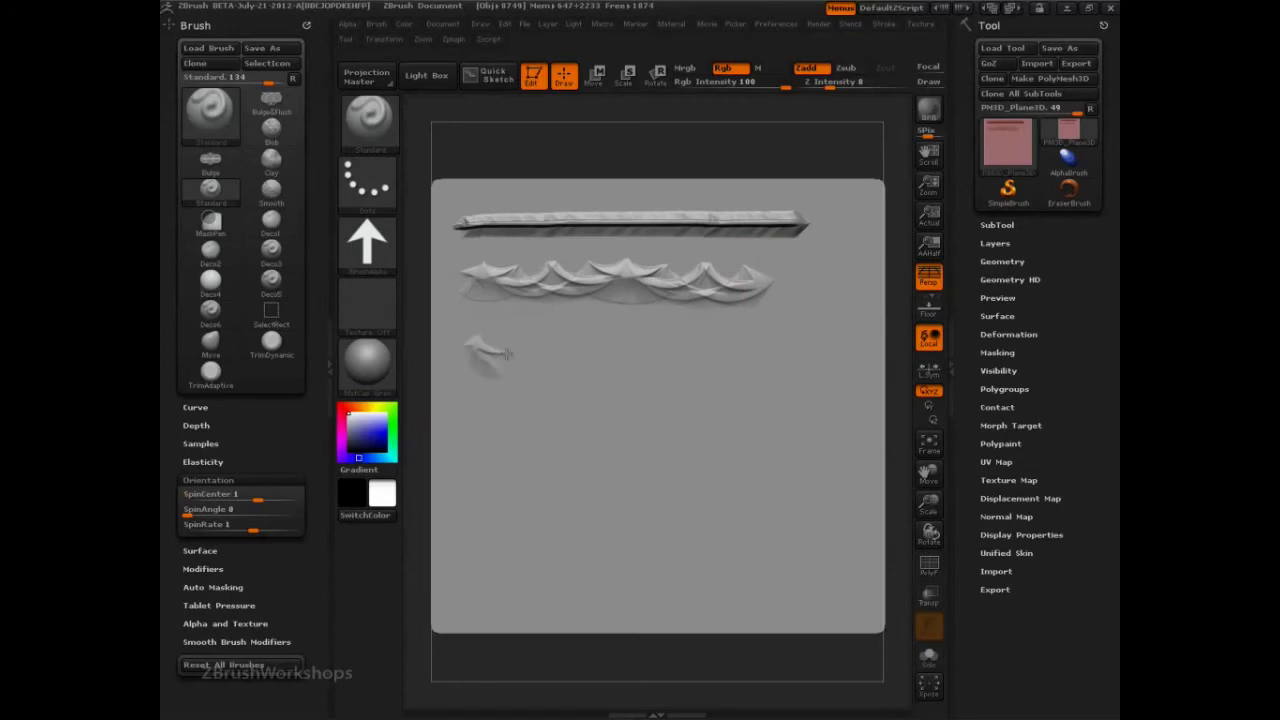
pyautogui.moveTo(592, 340)
pyautogui.mouseDown()
pyautogui.moveTo(655, 385)
pyautogui.moveTo(705, 397)
pyautogui.moveTo(745, 345)
pyautogui.moveTo(805, 372)
pyautogui.moveTo(844, 367)
pyautogui.mouseUp()
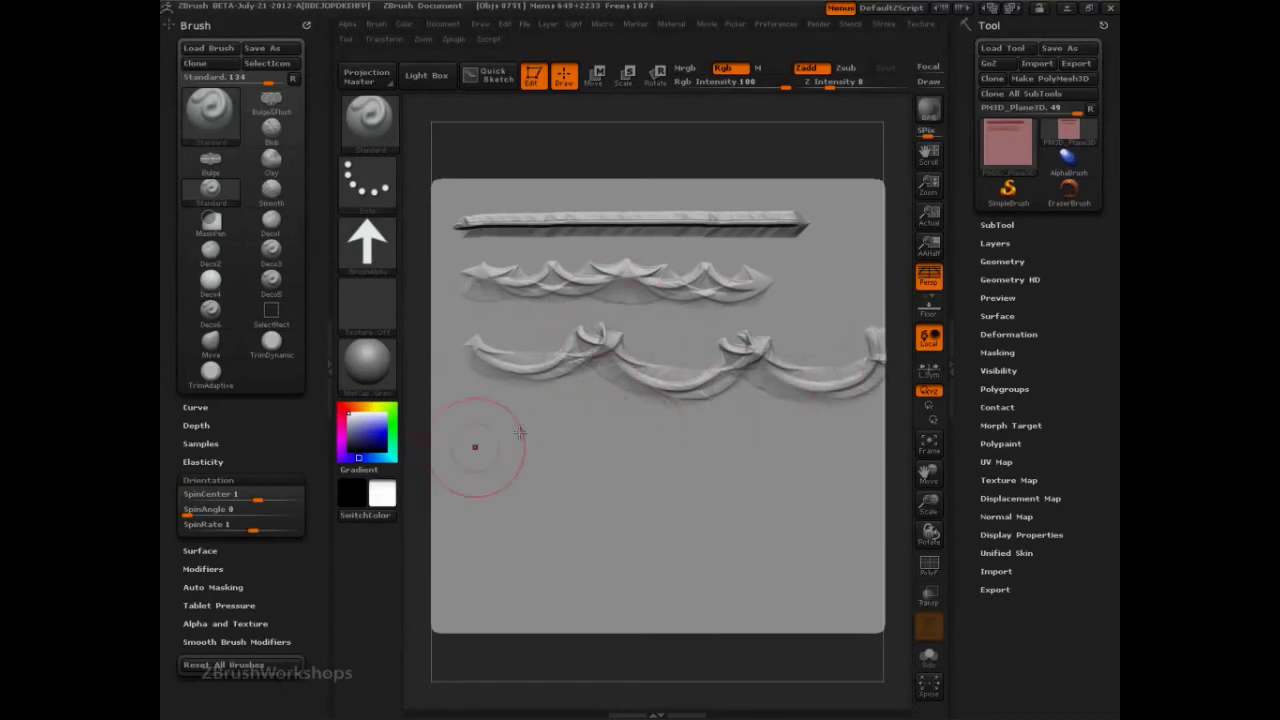
# - Set the SpinCenter to 5 and paint a horizontal stroke across the middle of the plane
pyautogui.moveTo(256, 500); pyautogui.dragTo(300, 499)
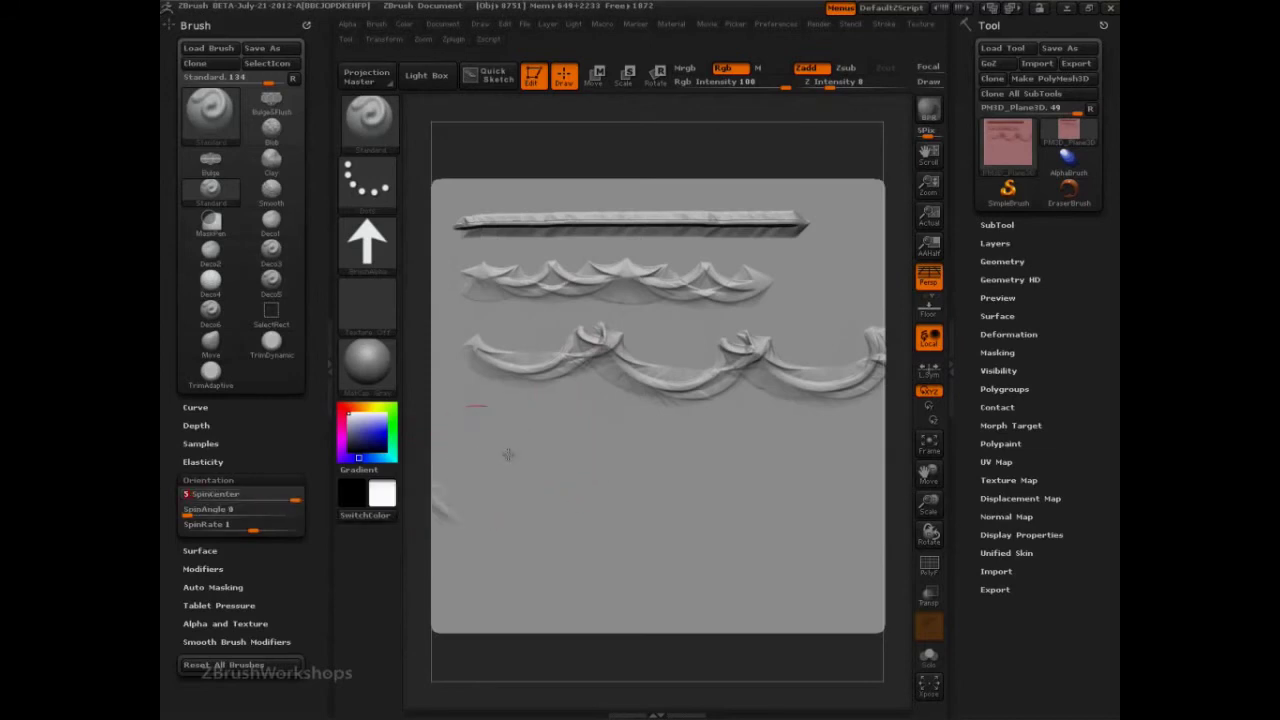
pyautogui.moveTo(508, 455)
pyautogui.mouseDown()
pyautogui.moveTo(845, 458)
pyautogui.moveTo(877, 443)
pyautogui.mouseUp()
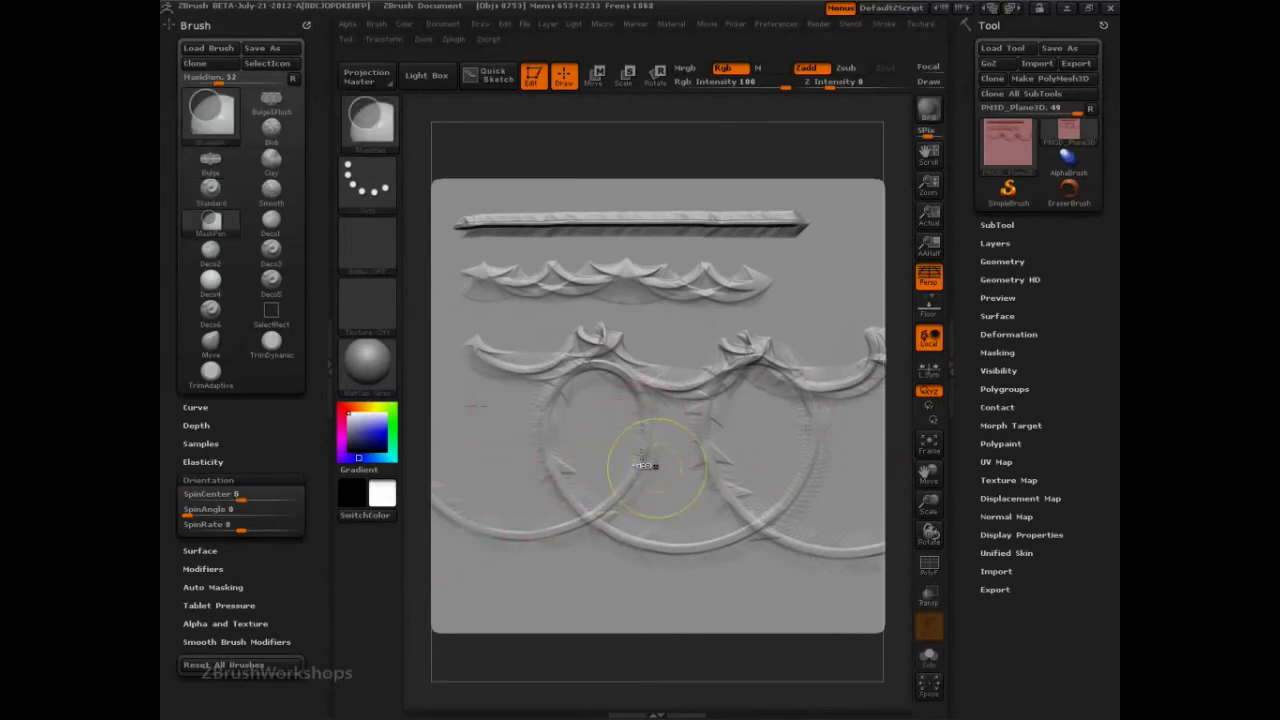
# - Undo the three test strokes beneath the top arrow stroke and reduce the brush's draw size
pyautogui.hotkey('ctrl', 'z')
pyautogui.hotkey('ctrl', 'z')
pyautogui.hotkey('ctrl', 'z')
pyautogui.press('s')
pyautogui.moveTo(590, 426); pyautogui.dragTo(575, 424)
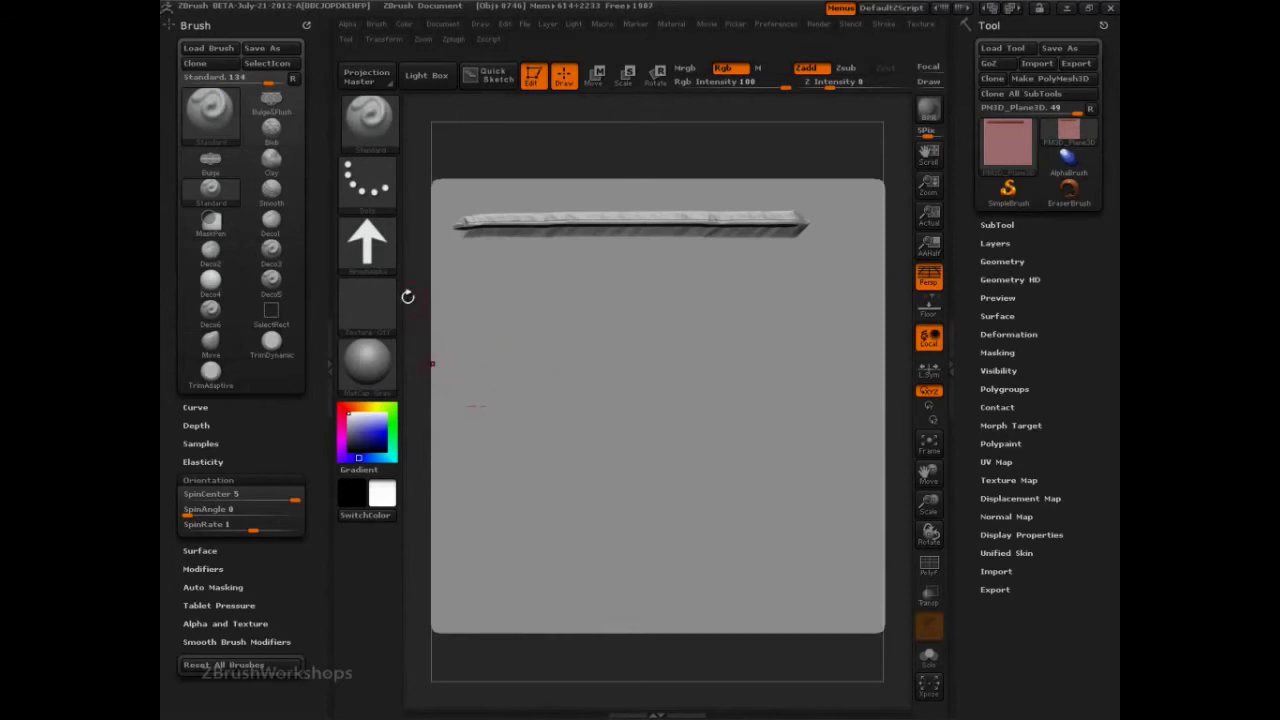
# - Switch the Standard brush's alpha to the square Alpha 28
pyautogui.click(368, 245)
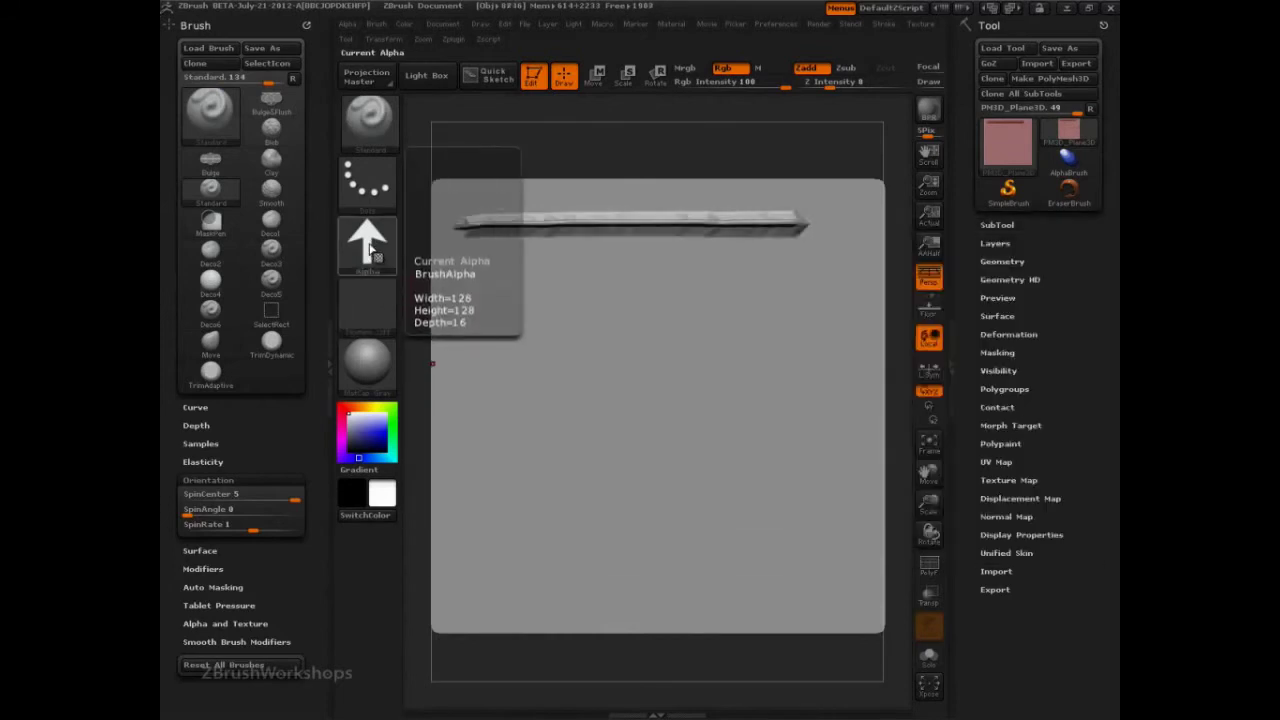
pyautogui.click(370, 252)
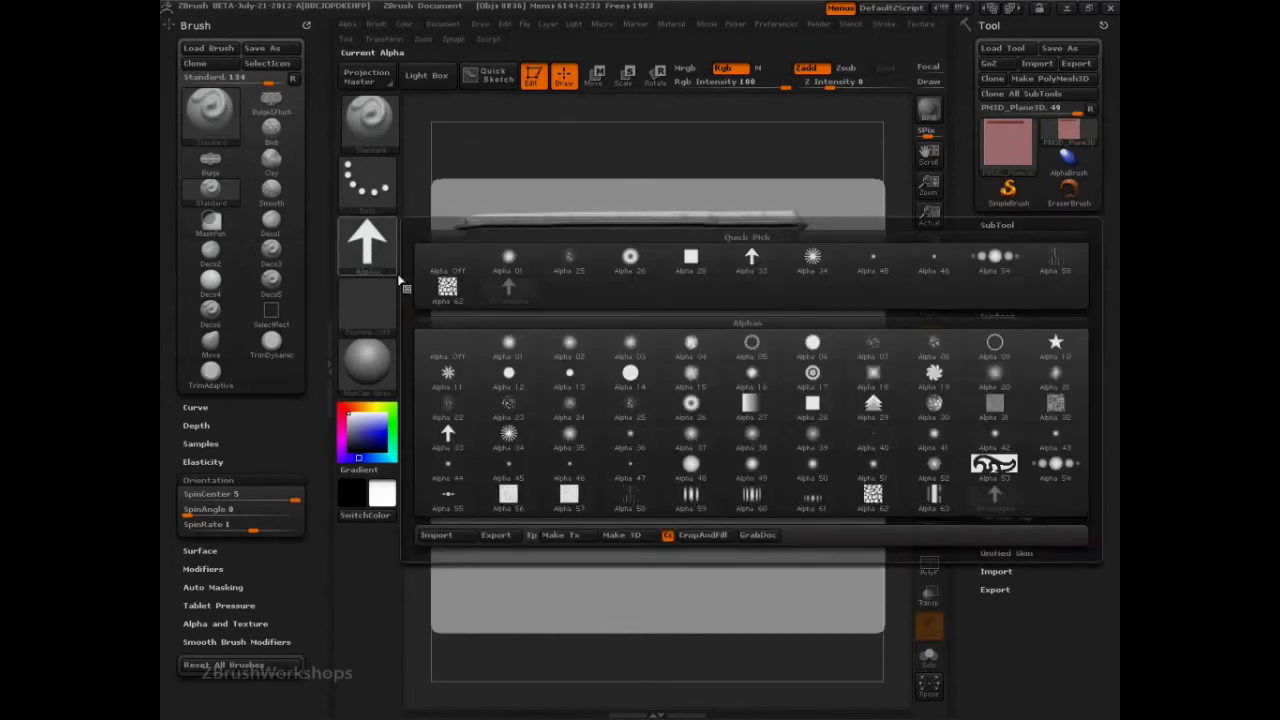
pyautogui.moveTo(822, 415)
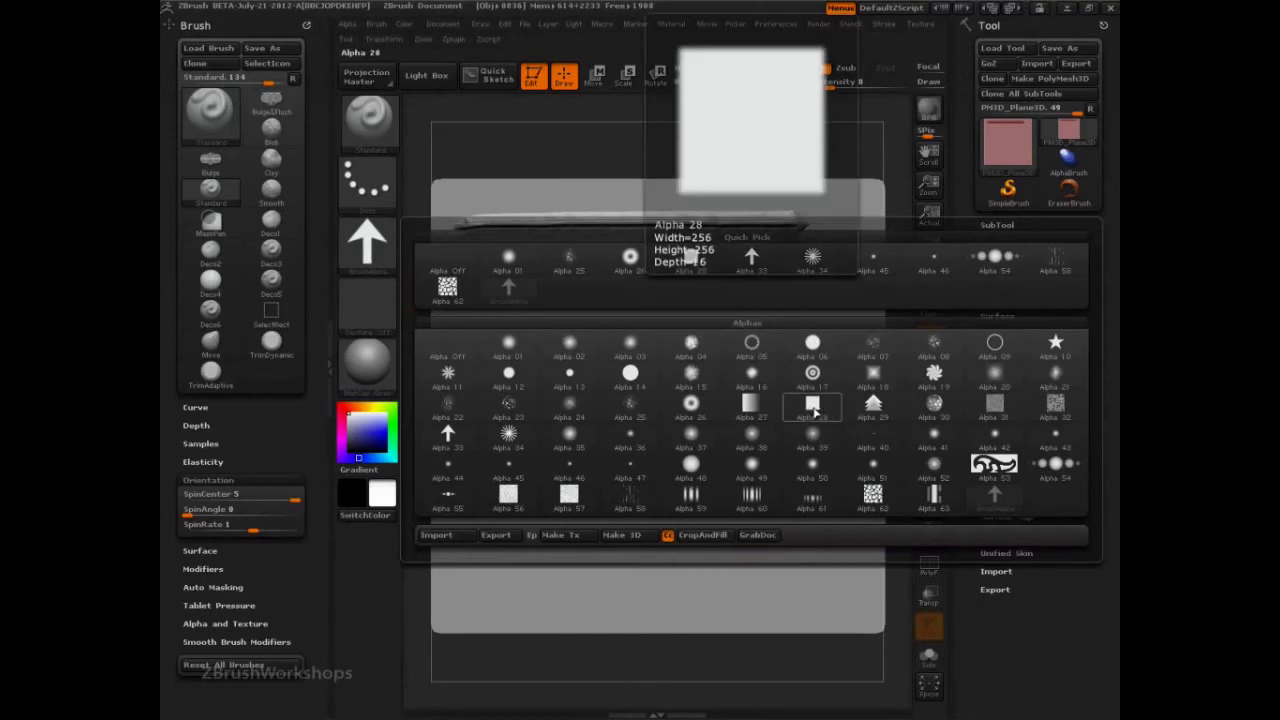
pyautogui.click(832, 416)
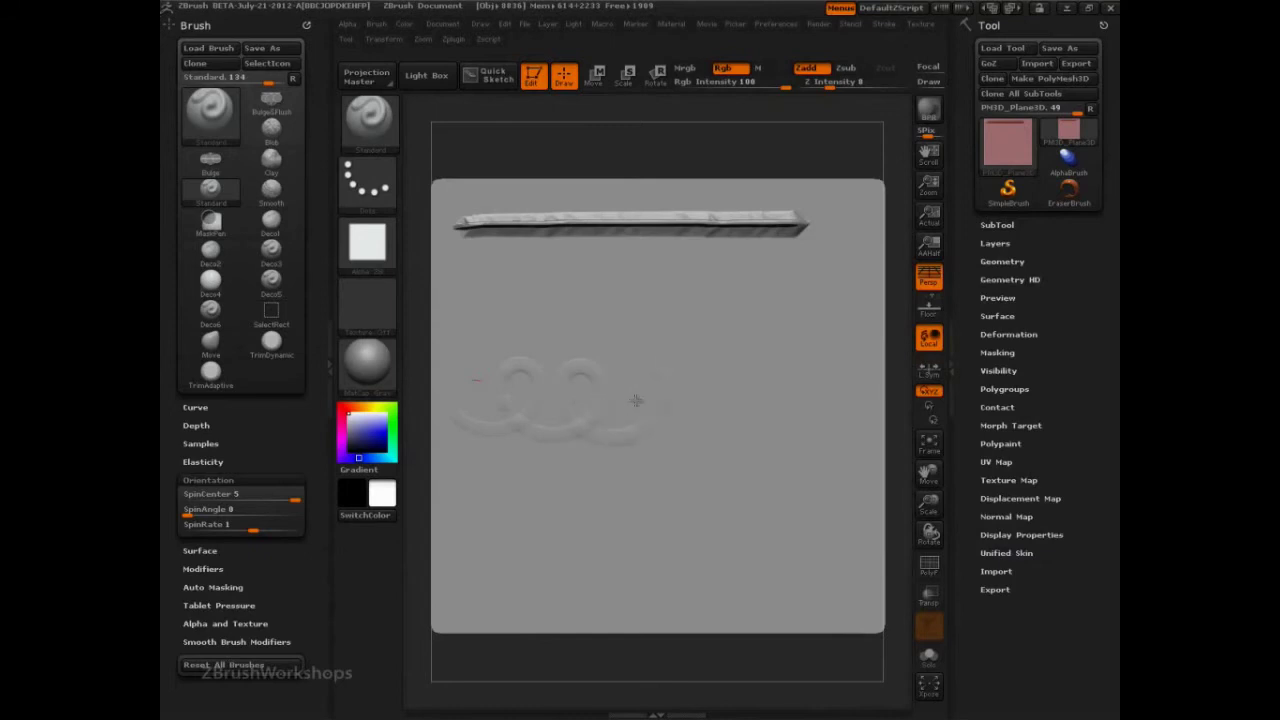
# - Raise the Z Intensity to 21 and replace the faint looping stroke with a new one across the full plane
pyautogui.moveTo(841, 86); pyautogui.dragTo(848, 87)
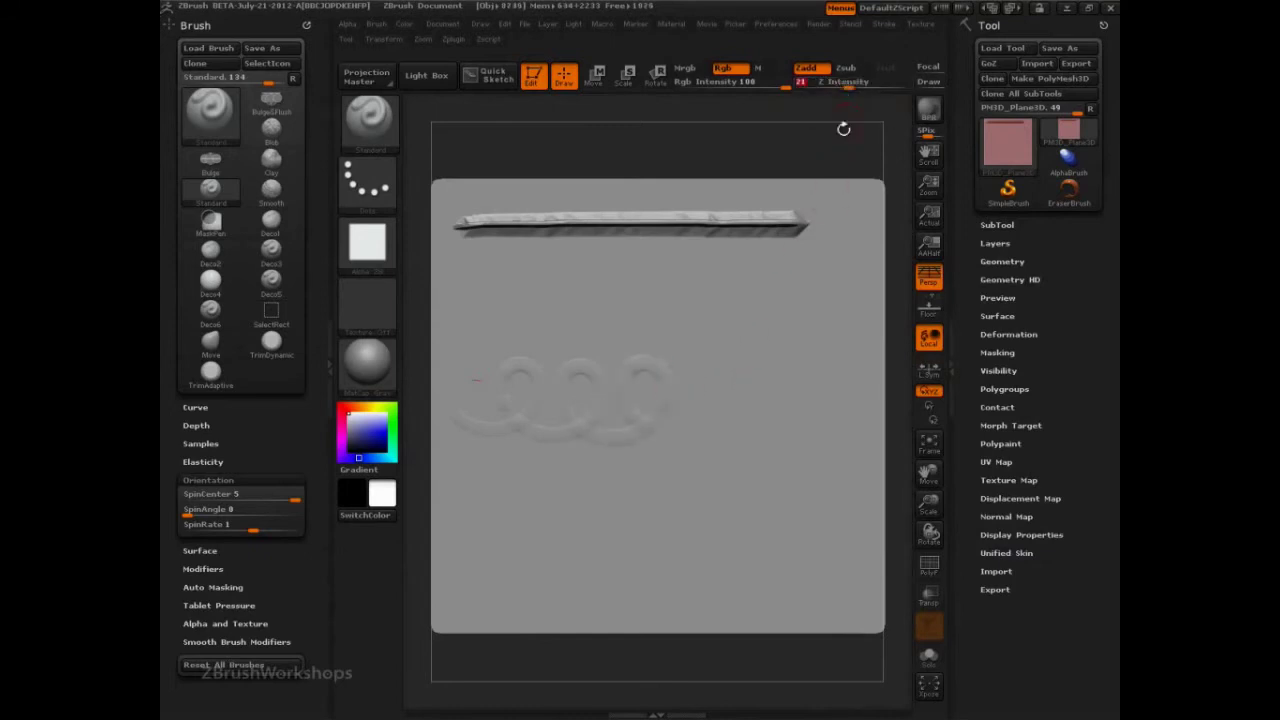
pyautogui.hotkey('ctrl', 'z')
pyautogui.moveTo(482, 364)
pyautogui.mouseDown()
pyautogui.moveTo(600, 380)
pyautogui.moveTo(786, 374)
pyautogui.moveTo(830, 395)
pyautogui.moveTo(877, 373)
pyautogui.mouseUp()
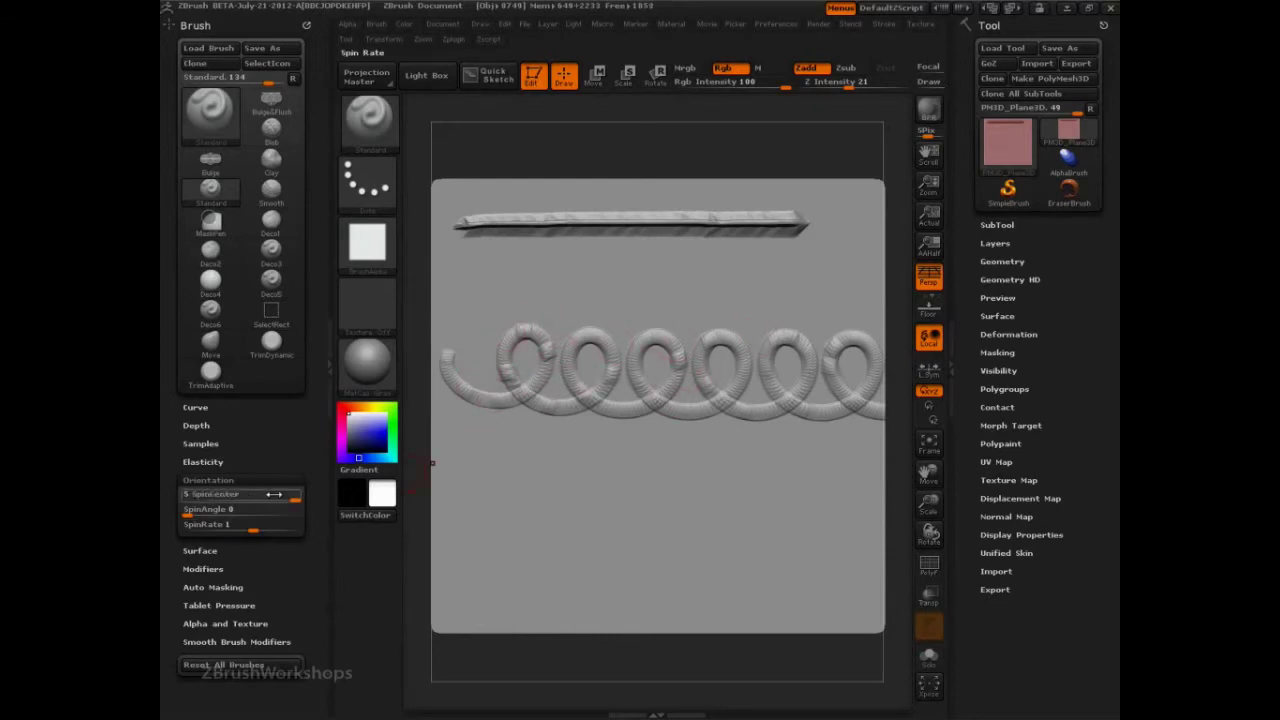
# - Undo the looping stroke and paint a horizontal one below the top arrow stroke with SpinCenter -2
pyautogui.moveTo(292, 496); pyautogui.dragTo(185, 494)
pyautogui.hotkey('ctrl', 'z')
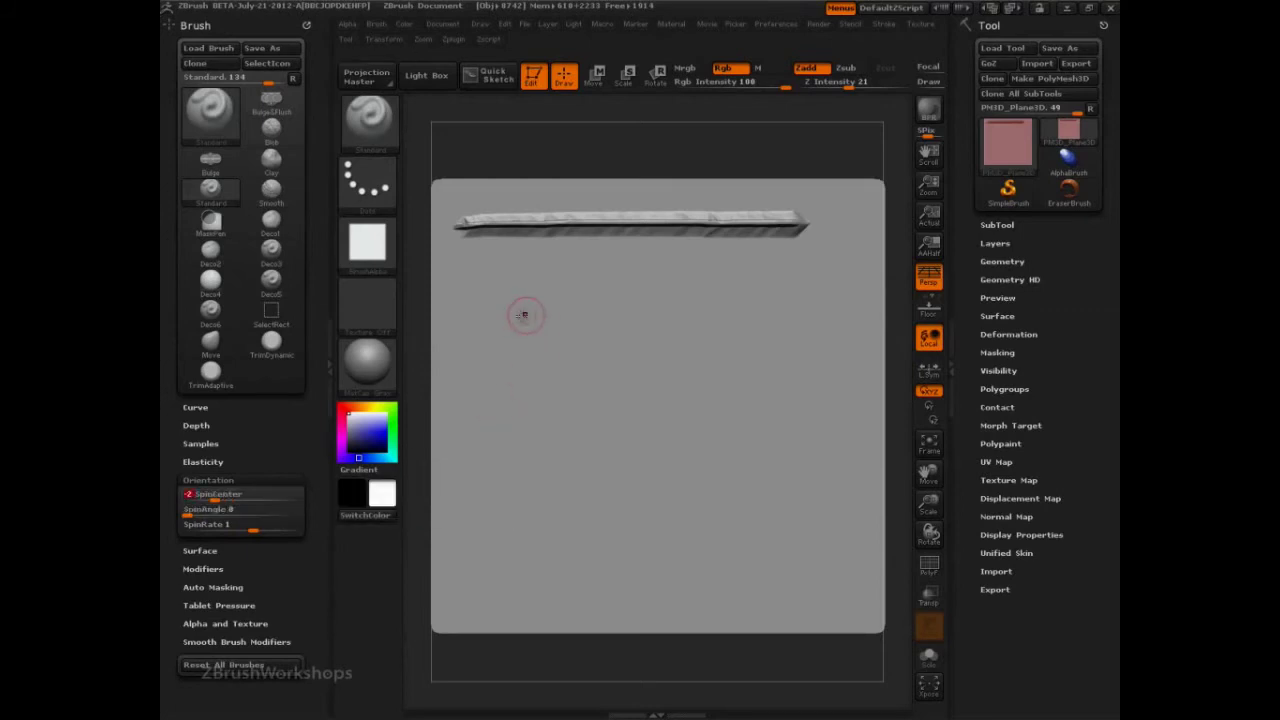
pyautogui.moveTo(476, 306); pyautogui.dragTo(872, 305)
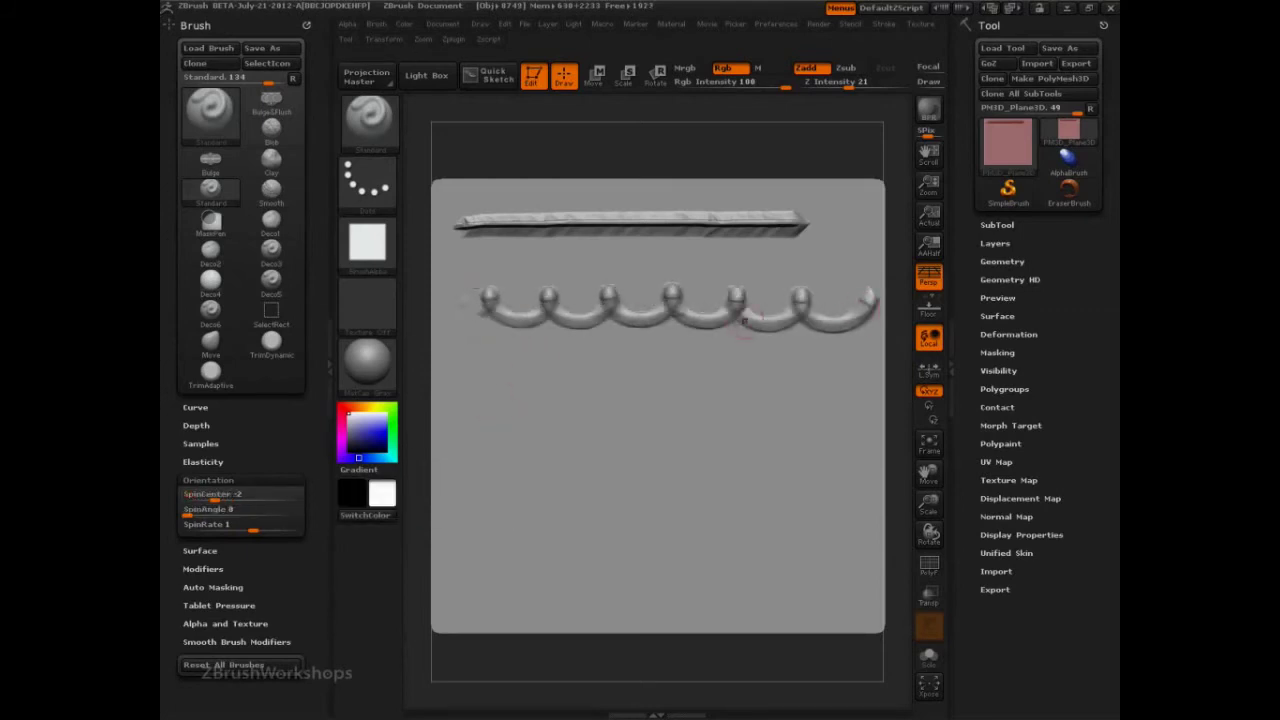
# - Set the SpinCenter to 2 and paint a second square-alpha stroke beneath the previous one
pyautogui.click(226, 495)
pyautogui.write('2')
pyautogui.press('Return')
pyautogui.moveTo(485, 388)
pyautogui.mouseDown()
pyautogui.moveTo(663, 384)
pyautogui.moveTo(872, 406)
pyautogui.mouseUp()
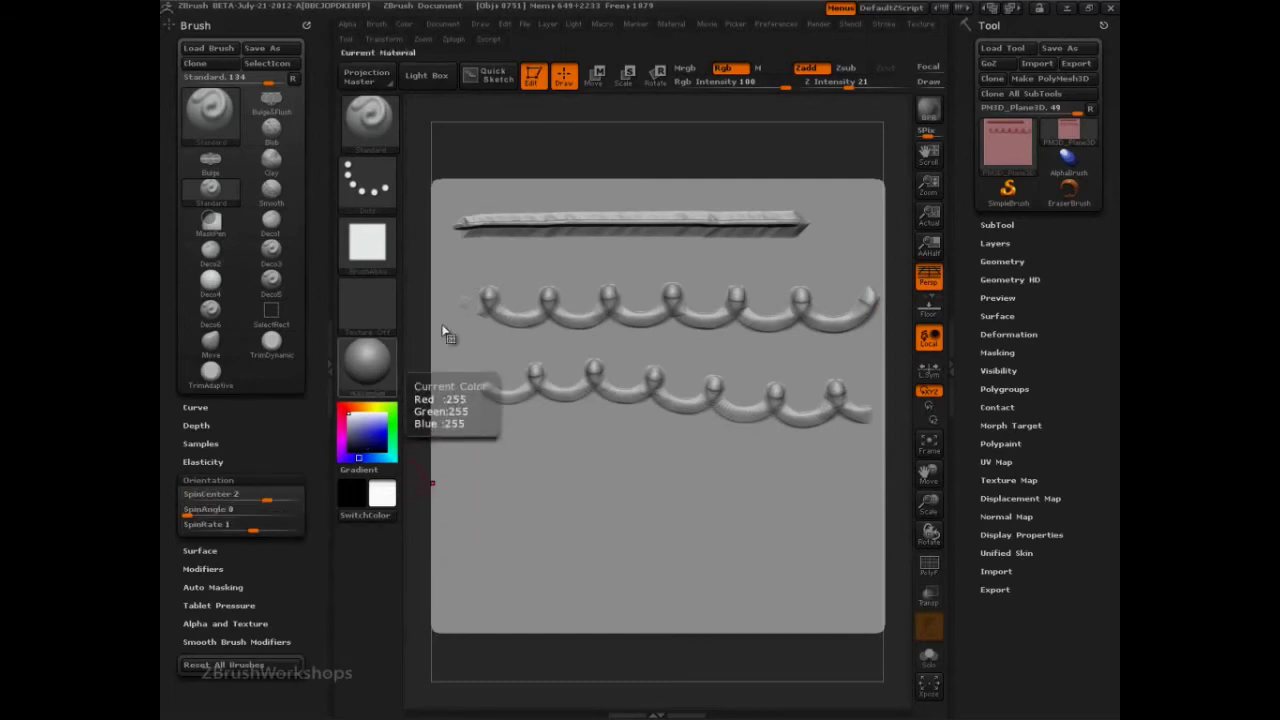
# - Switch to the arrow Alpha 33, discard the small trial stroke and paint a larger one below the square-alpha rows
pyautogui.click(370, 248)
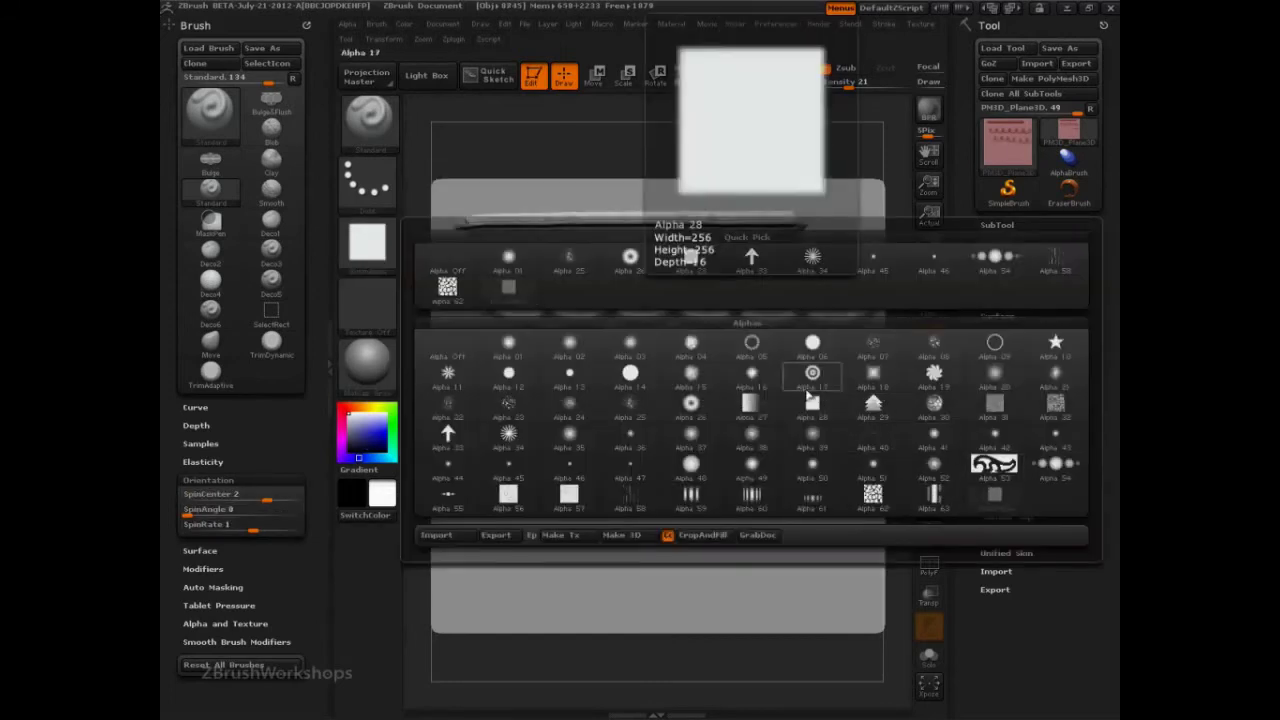
pyautogui.click(450, 438)
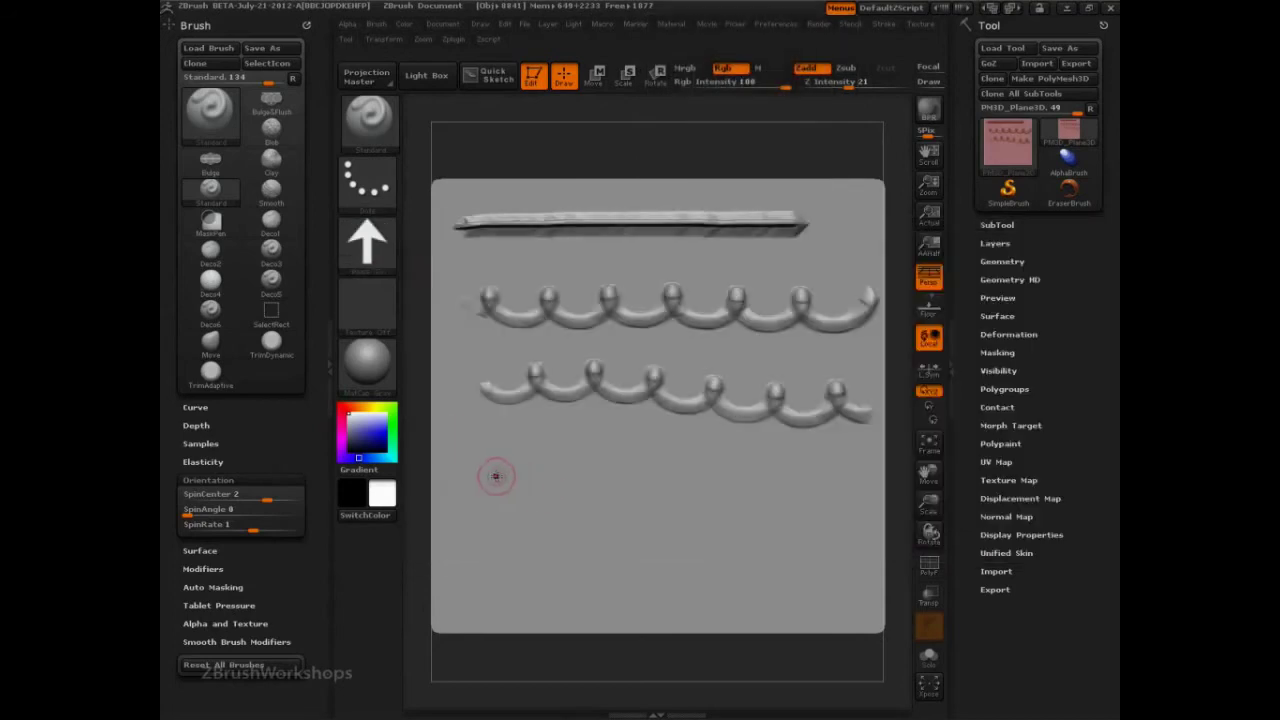
pyautogui.moveTo(543, 468); pyautogui.dragTo(597, 463)
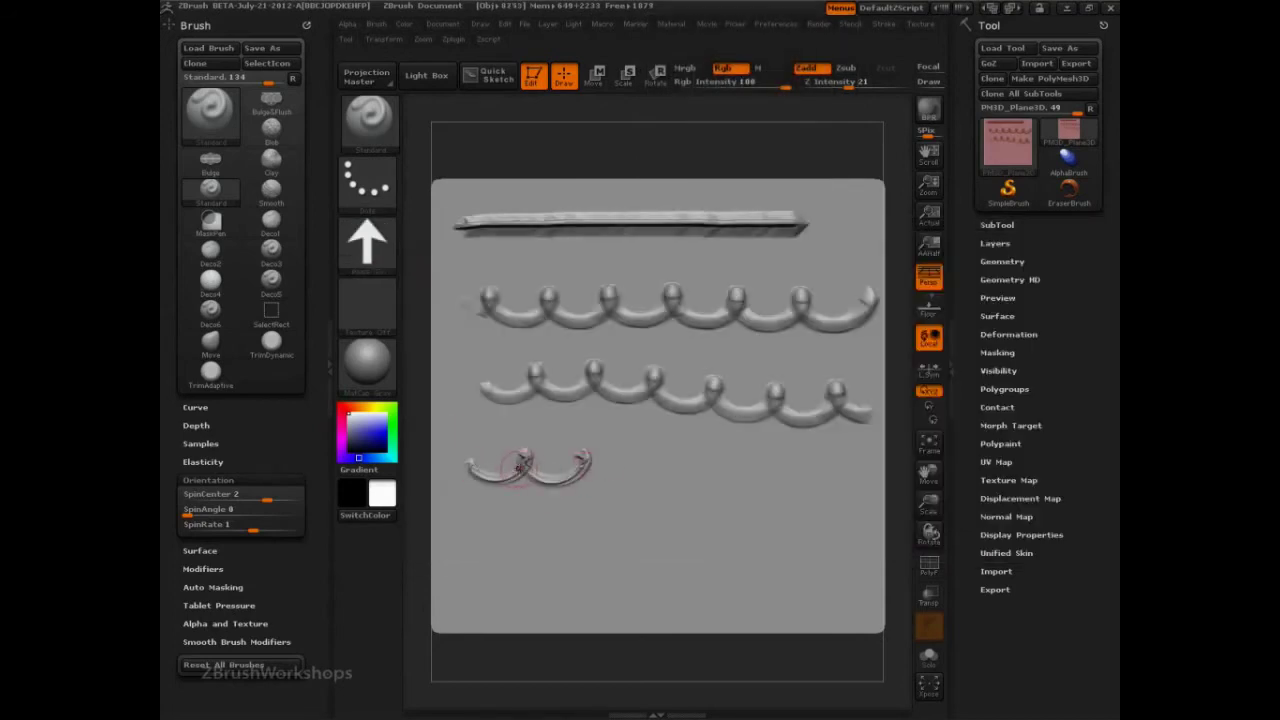
pyautogui.hotkey('ctrl', 'z')
pyautogui.hotkey('ctrl', 'z')
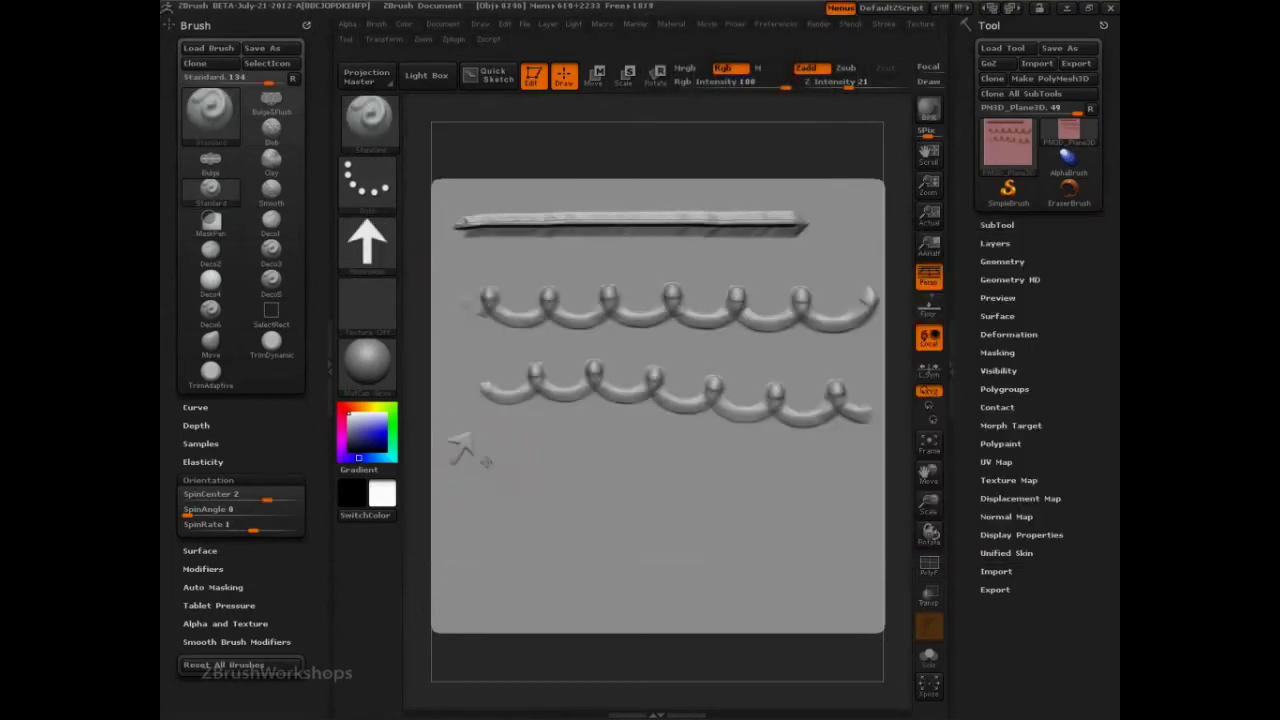
pyautogui.moveTo(485, 461)
pyautogui.mouseDown()
pyautogui.moveTo(772, 466)
pyautogui.moveTo(855, 482)
pyautogui.mouseUp()
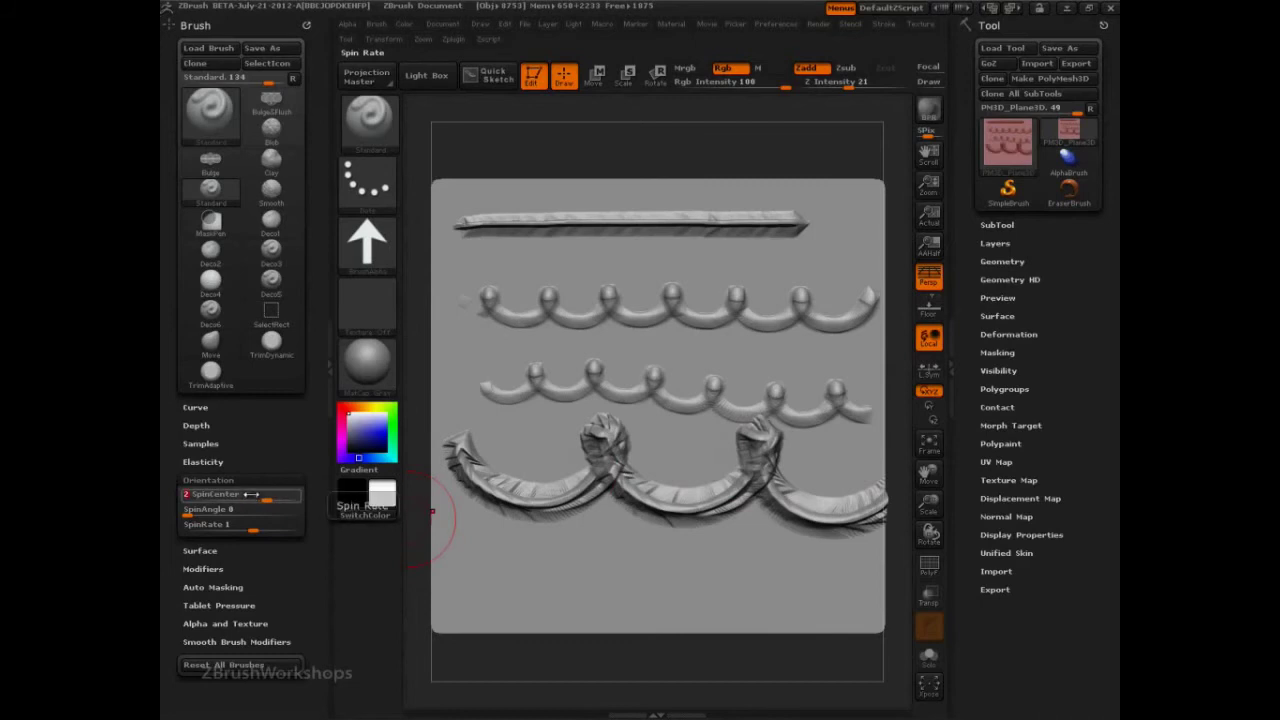
# - Set the SpinCenter to -2 and paint another arrow-alpha stroke along the plane's lower edge
pyautogui.moveTo(259, 498); pyautogui.dragTo(213, 498)
pyautogui.moveTo(482, 578); pyautogui.dragTo(894, 586)
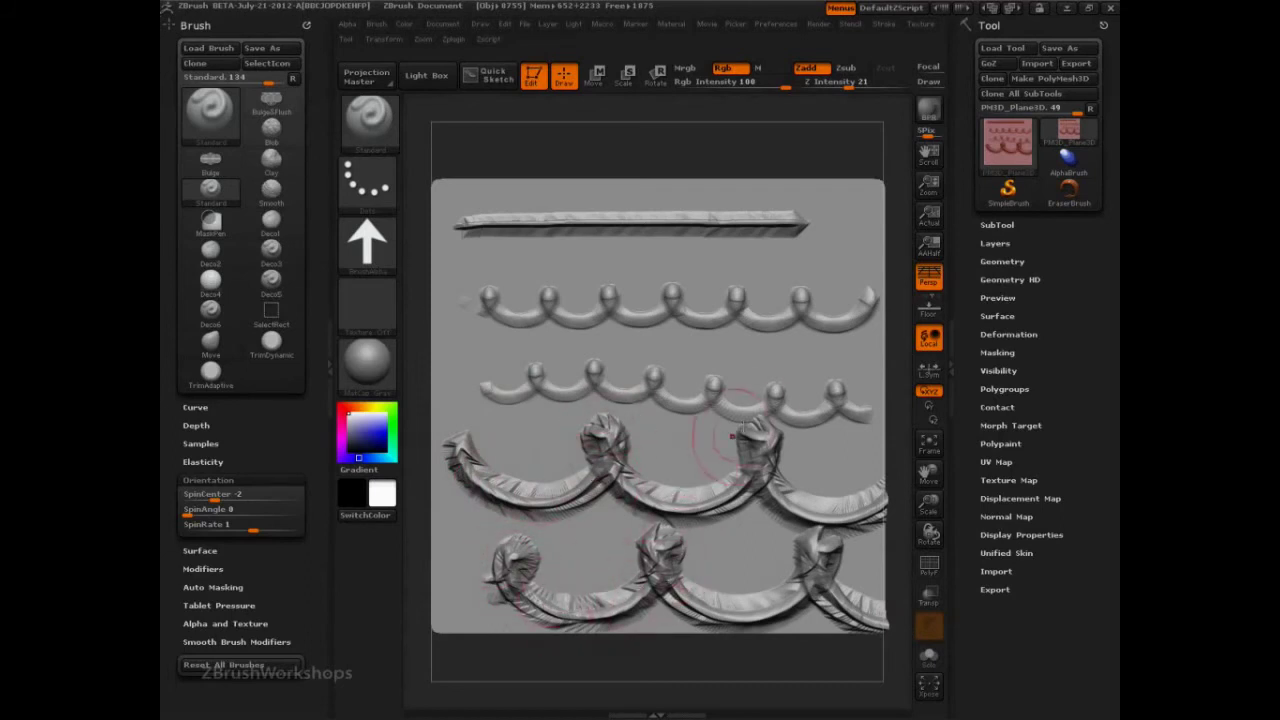
# - Undo every stroke on the plane, including the top arrow stroke, to leave it blank
pyautogui.hotkey('ctrl', 'z')
pyautogui.hotkey('ctrl', 'z')
pyautogui.hotkey('ctrl', 'z')
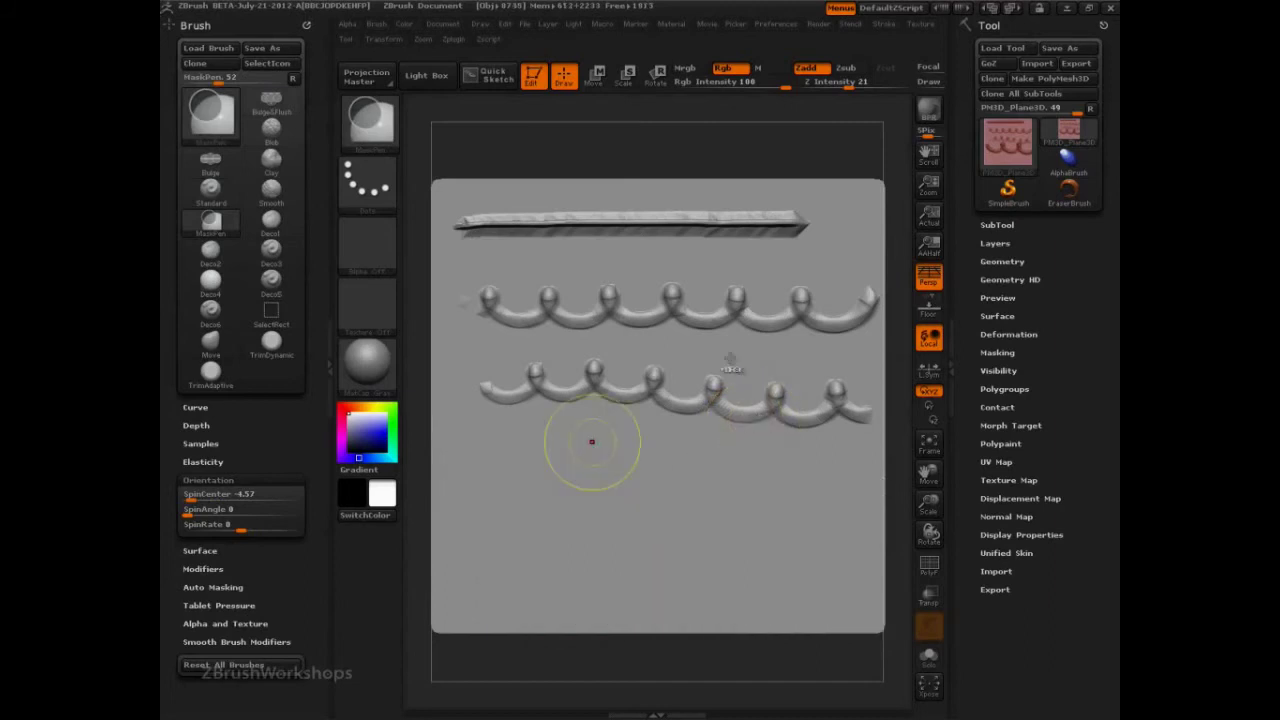
pyautogui.hotkey('ctrl', 'z')
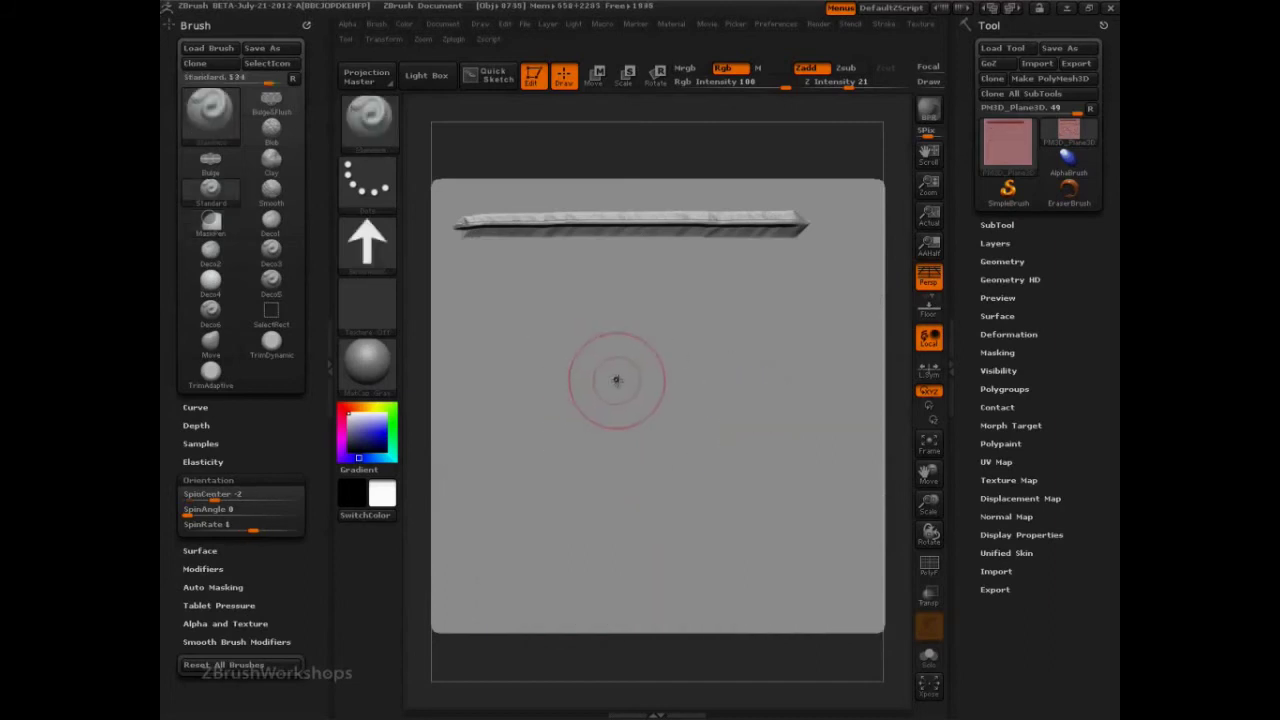
pyautogui.hotkey('ctrl', 'z')
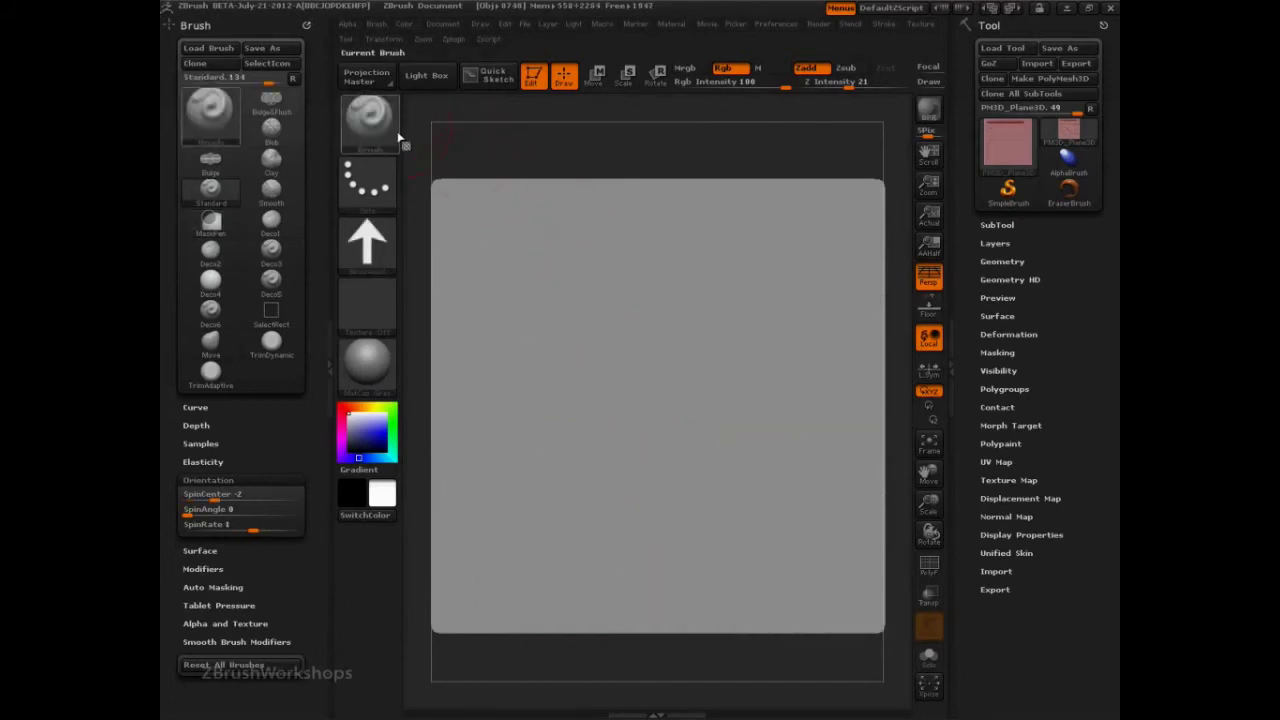
# - Select the Deco5 brush, enlarge the draw size and try a stroke with the star-alpha Deco6 brush
pyautogui.click(268, 283)
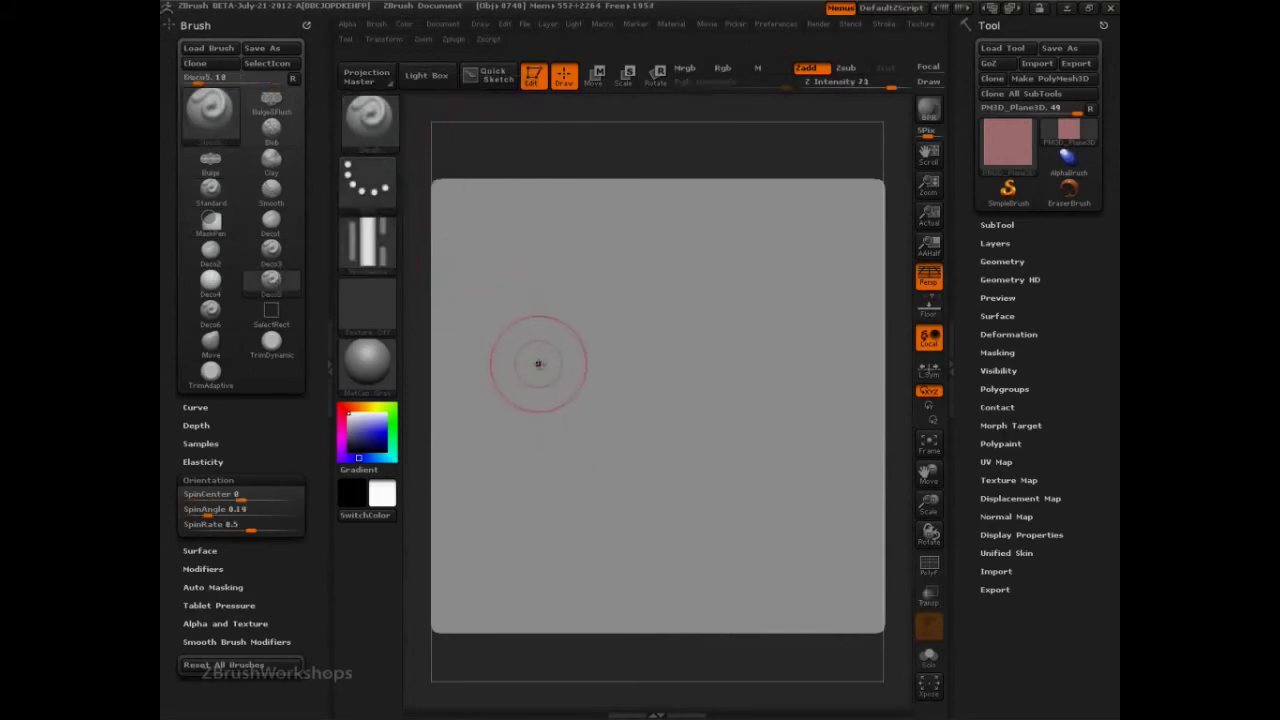
pyautogui.press('s')
pyautogui.moveTo(543, 257)
pyautogui.mouseDown()
pyautogui.moveTo(557, 366)
pyautogui.moveTo(543, 270)
pyautogui.mouseUp()
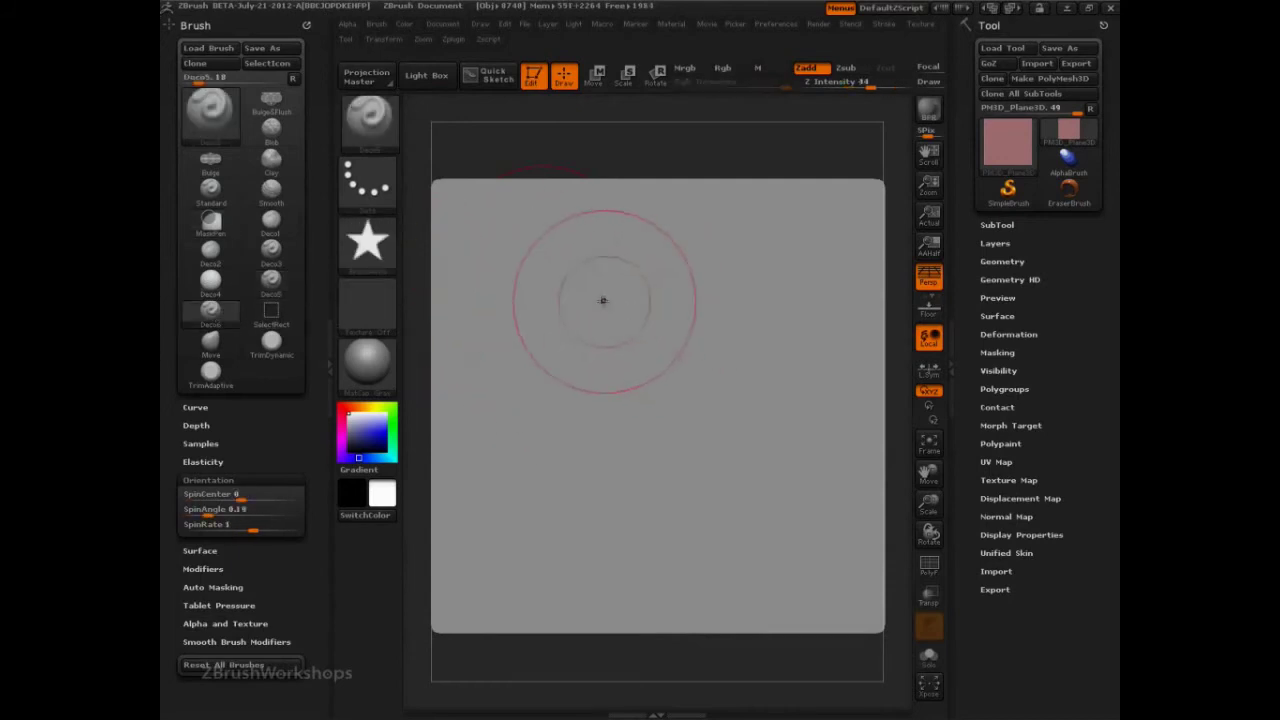
pyautogui.moveTo(600, 297); pyautogui.dragTo(562, 395)
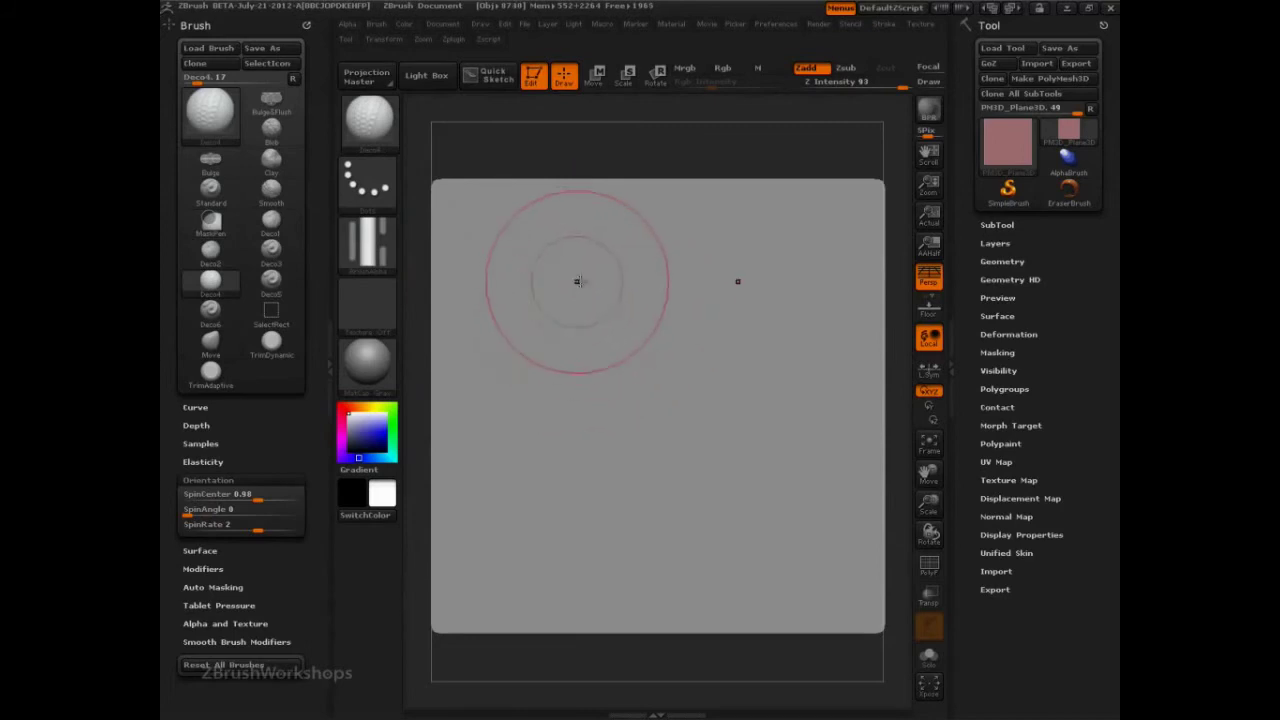
# - Paint mirrored wing-like strokes with the Deco4 brush from the plane's upper middle down and out to both sides
pyautogui.moveTo(604, 250); pyautogui.dragTo(648, 338)
pyautogui.moveTo(553, 258); pyautogui.dragTo(644, 425)
pyautogui.moveTo(532, 350); pyautogui.dragTo(588, 446)
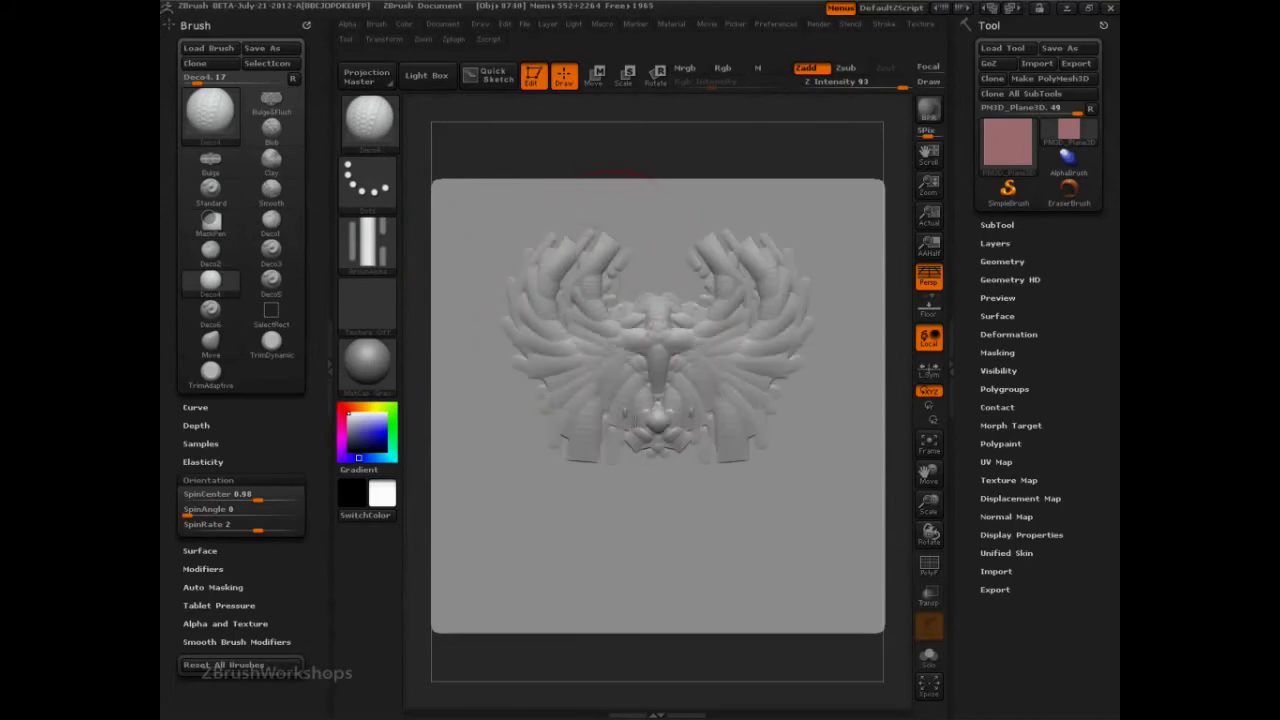
pyautogui.moveTo(523, 250)
pyautogui.mouseDown()
pyautogui.moveTo(535, 360)
pyautogui.moveTo(594, 534)
pyautogui.moveTo(586, 585)
pyautogui.moveTo(475, 318)
pyautogui.moveTo(480, 490)
pyautogui.mouseUp()
# - Reset all brushes to their defaults and select the Deco4 brush again
pyautogui.click(245, 664)
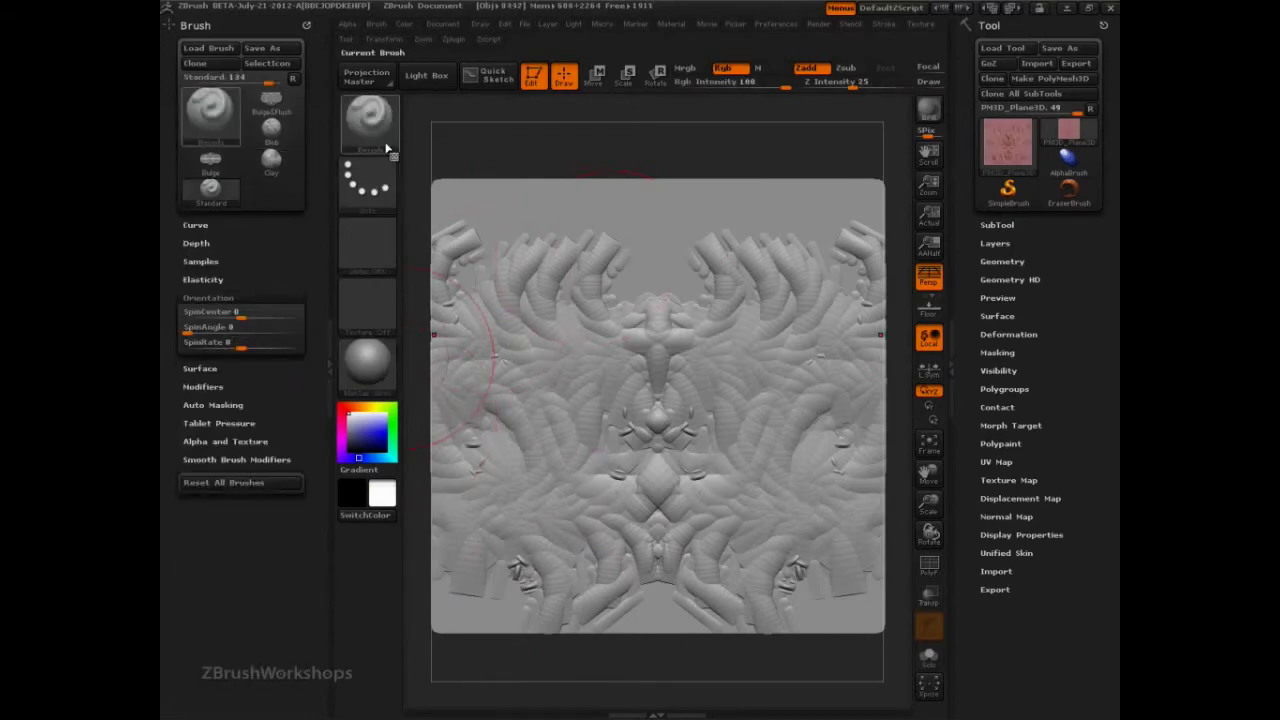
pyautogui.click(368, 117)
pyautogui.click(858, 196)
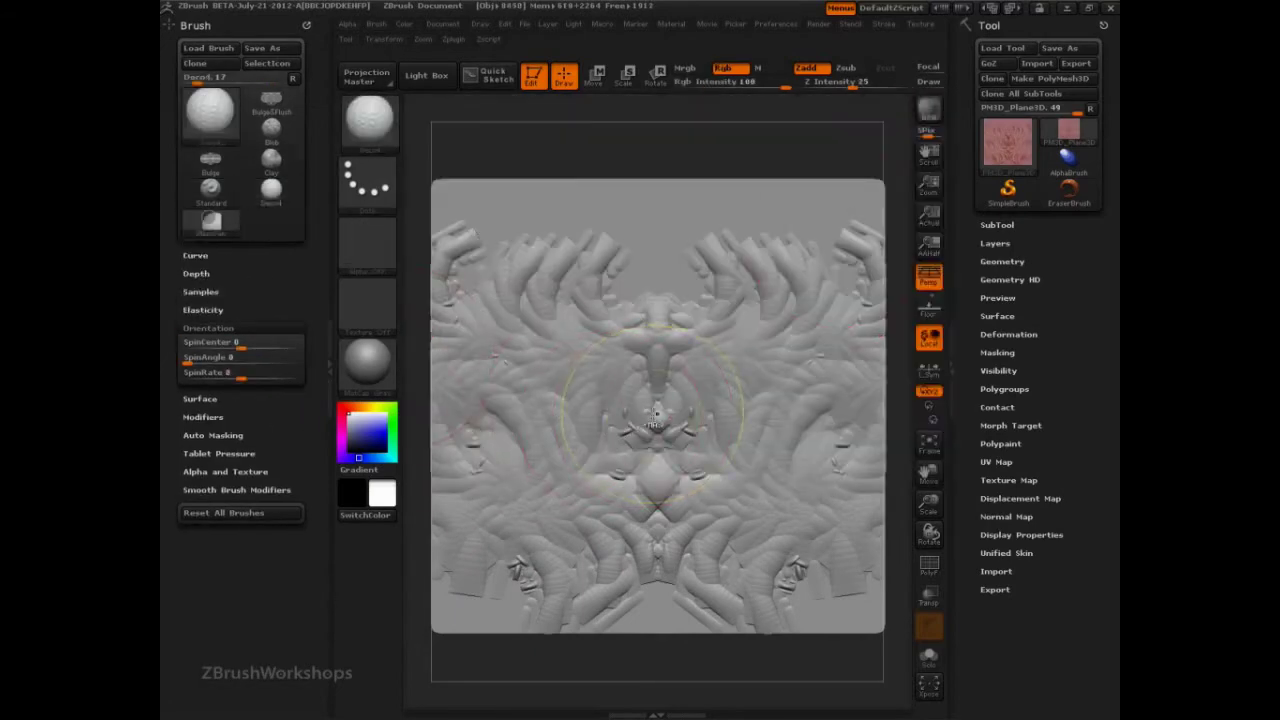
# - Undo the last mark and cover the lower part of the plane with mirrored Deco4 strokes
pyautogui.hotkey('ctrl', 'z')
pyautogui.moveTo(820, 410); pyautogui.dragTo(836, 464)
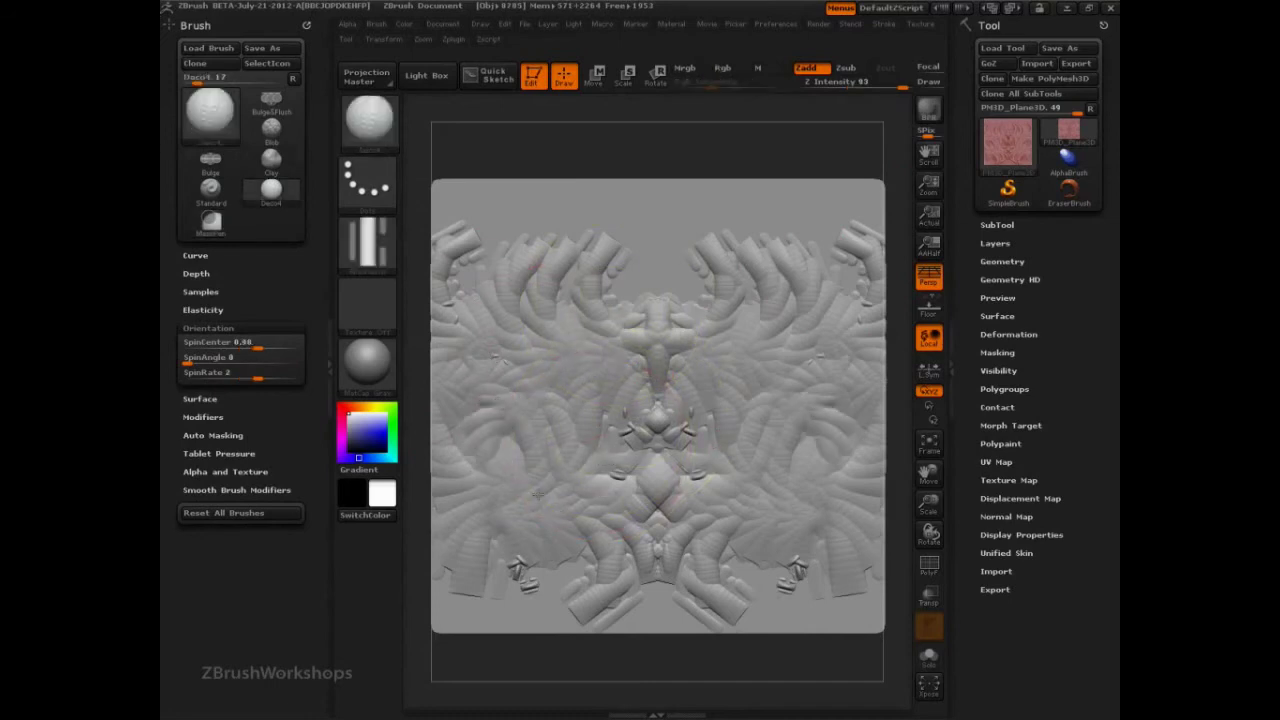
pyautogui.moveTo(740, 562)
pyautogui.mouseDown()
pyautogui.moveTo(724, 592)
pyautogui.moveTo(672, 556)
pyautogui.mouseUp()
pyautogui.moveTo(738, 600); pyautogui.dragTo(836, 606)
pyautogui.moveTo(858, 562); pyautogui.dragTo(764, 580)
pyautogui.moveTo(664, 542); pyautogui.dragTo(710, 530)
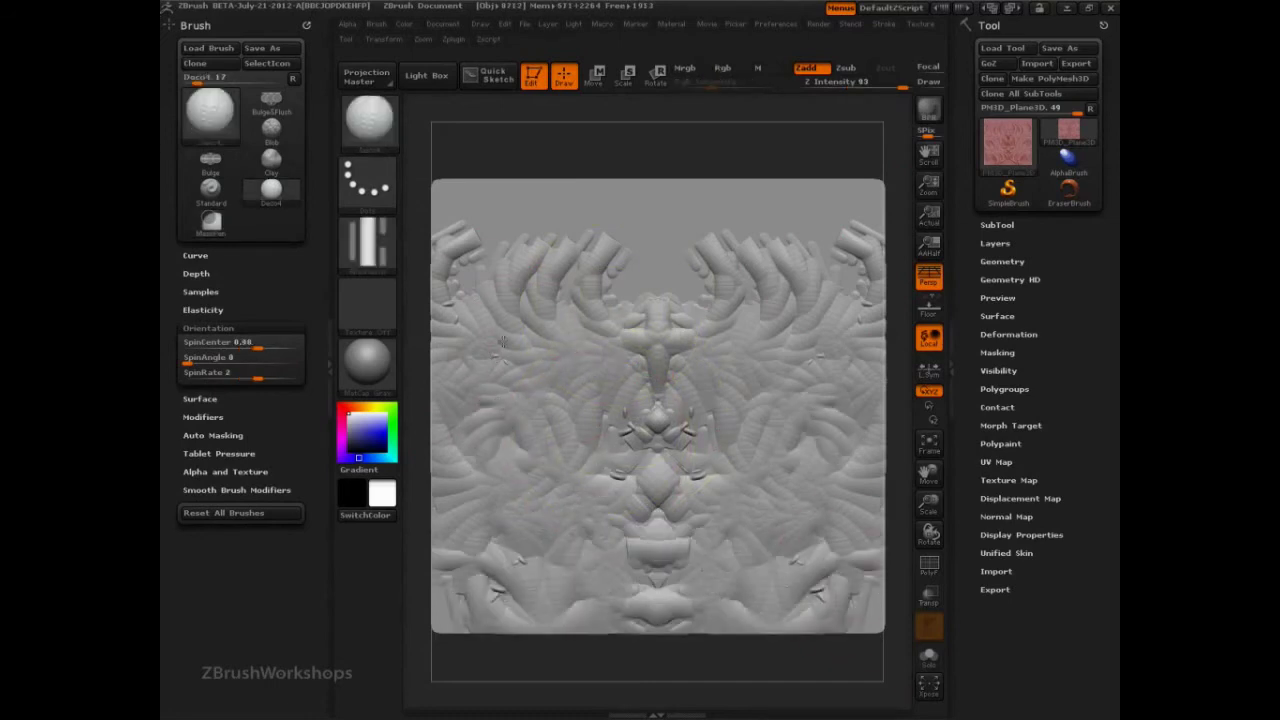
# - Fill the plane's upper corners and upper centre with mirrored Deco4 strokes
pyautogui.moveTo(814, 436); pyautogui.dragTo(800, 450)
pyautogui.moveTo(752, 290)
pyautogui.mouseDown()
pyautogui.moveTo(748, 322)
pyautogui.moveTo(742, 262)
pyautogui.moveTo(846, 206)
pyautogui.mouseUp()
pyautogui.moveTo(734, 206); pyautogui.dragTo(664, 243)
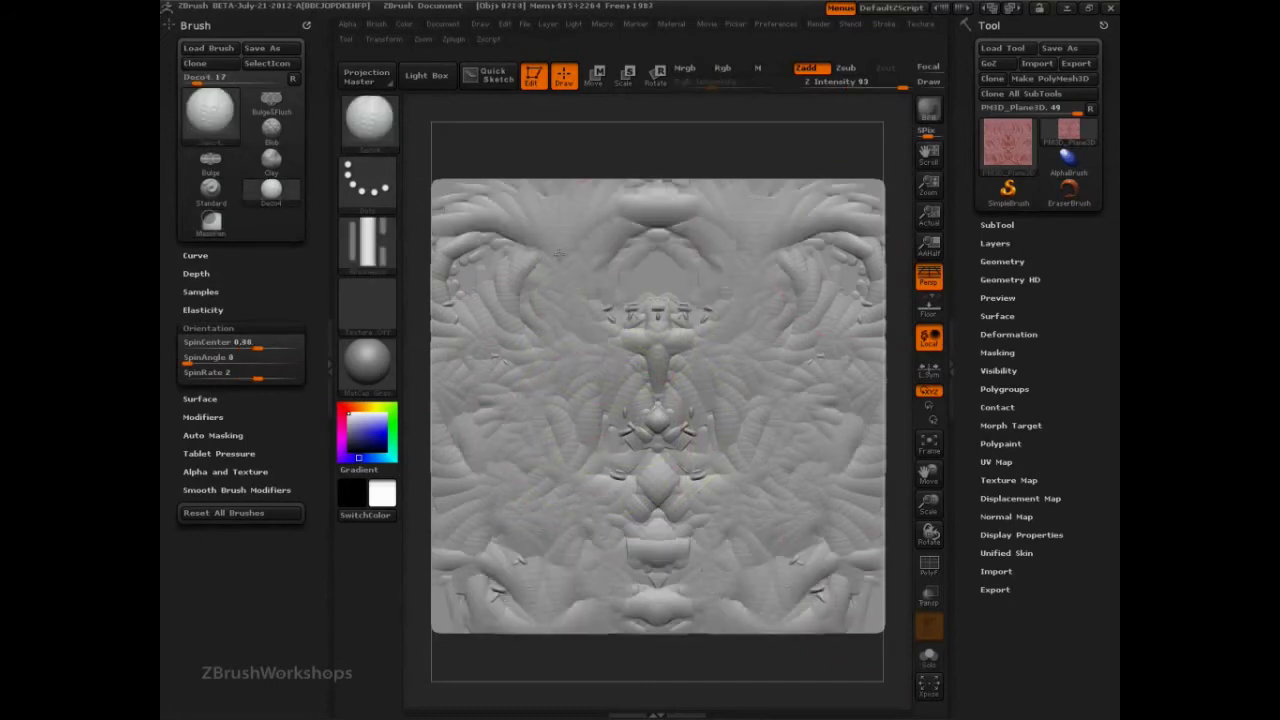
pyautogui.moveTo(694, 286)
pyautogui.mouseDown()
pyautogui.moveTo(613, 270)
pyautogui.moveTo(622, 244)
pyautogui.mouseUp()
pyautogui.moveTo(540, 250)
pyautogui.mouseDown()
pyautogui.moveTo(476, 238)
pyautogui.moveTo(442, 248)
pyautogui.moveTo(478, 306)
pyautogui.mouseUp()
pyautogui.moveTo(602, 260); pyautogui.dragTo(620, 266)
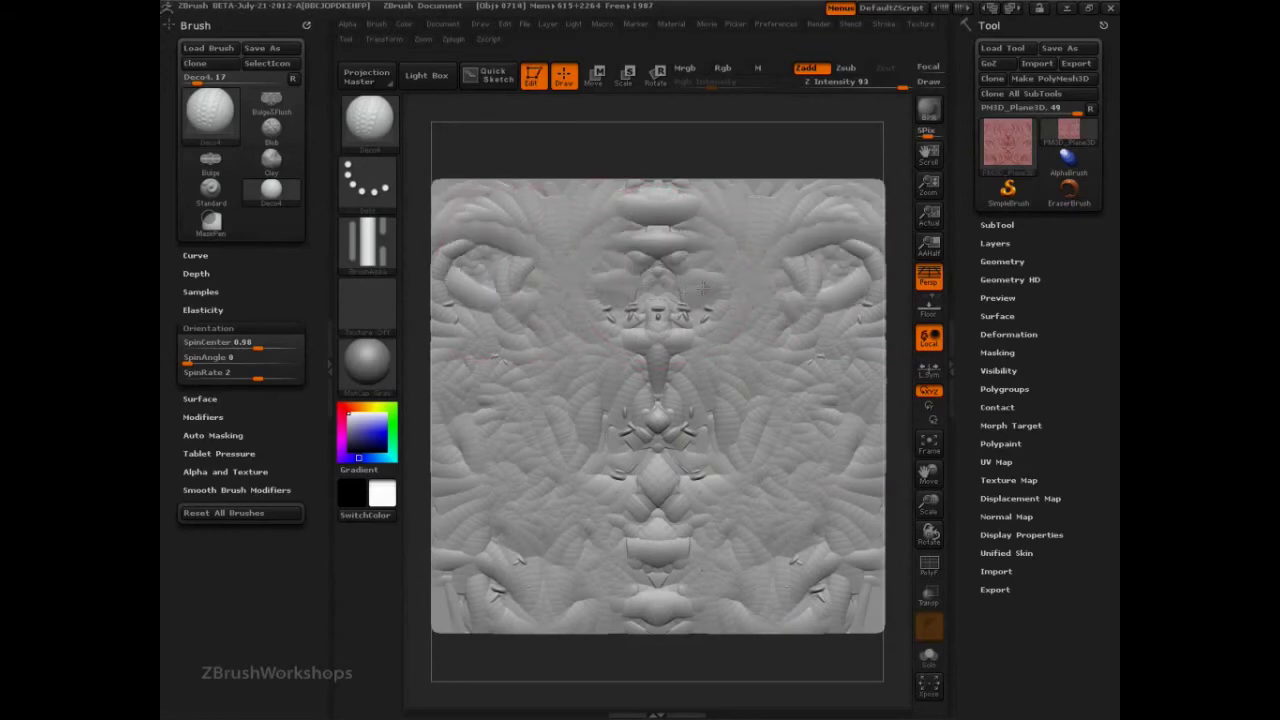
# - Paint more mirrored Deco4 strokes around the plane's upper sides and along its centre line
pyautogui.moveTo(606, 318); pyautogui.dragTo(690, 262)
pyautogui.moveTo(790, 290); pyautogui.dragTo(838, 248)
pyautogui.moveTo(752, 400); pyautogui.dragTo(676, 400)
pyautogui.moveTo(672, 470); pyautogui.dragTo(720, 456)
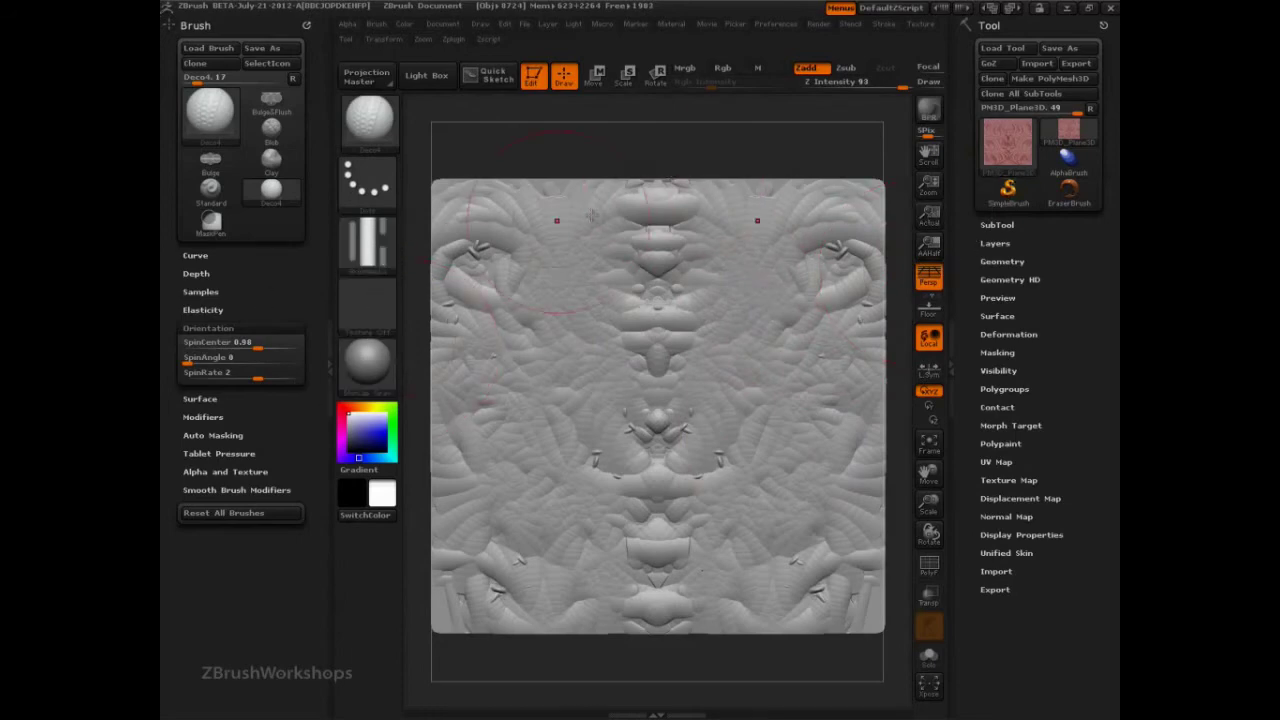
# - Switch to the female head model and select the Standard brush
pyautogui.click(1007, 160)
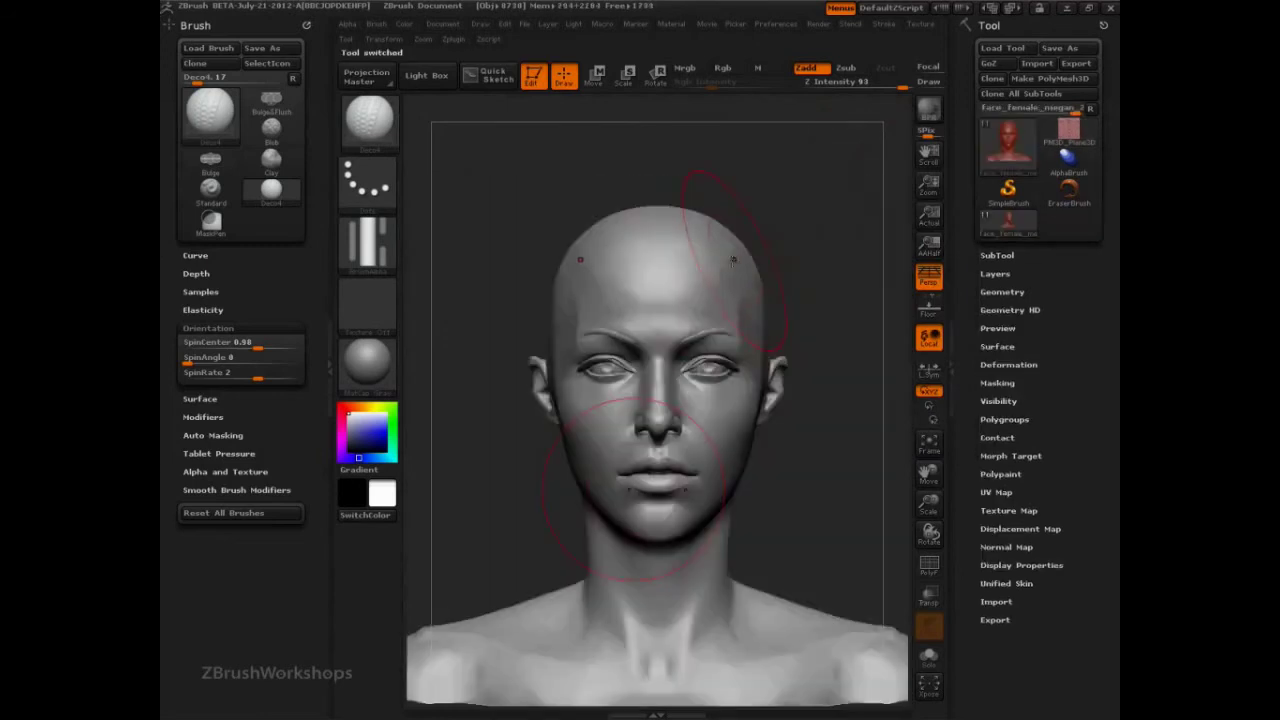
pyautogui.moveTo(510, 490); pyautogui.dragTo(858, 485)
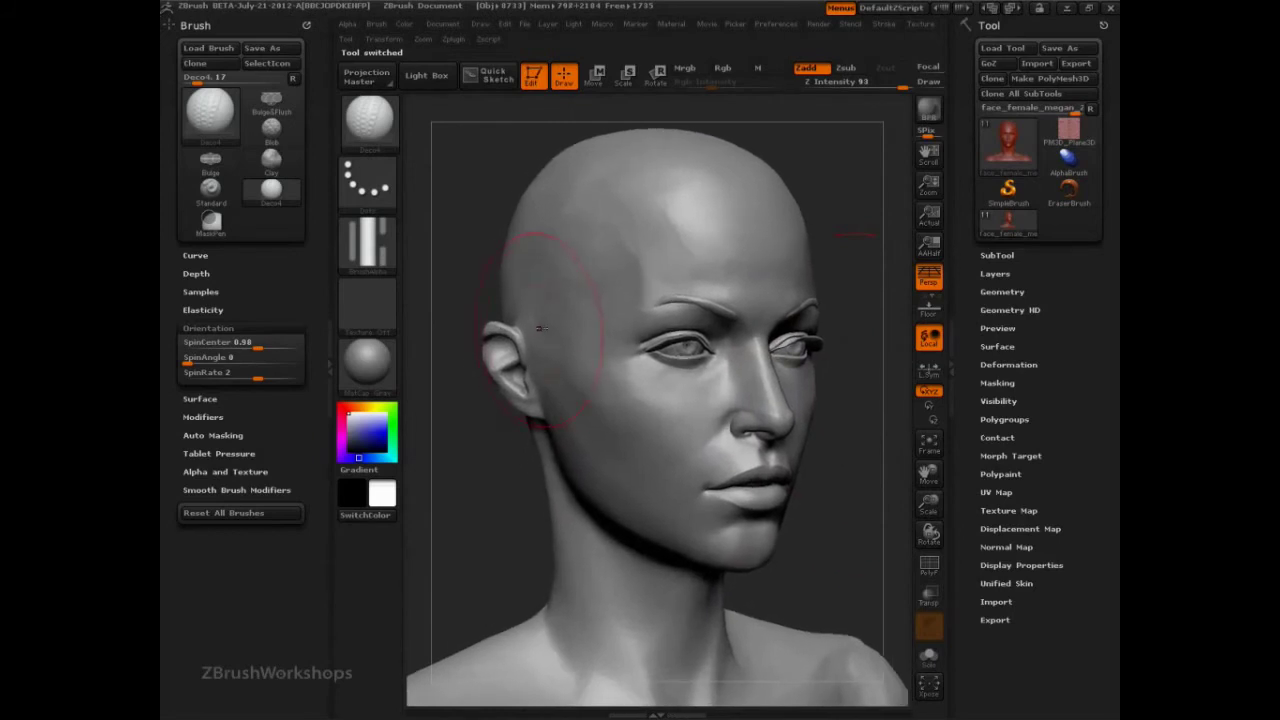
pyautogui.press('b')
pyautogui.press('s')
pyautogui.press('t')
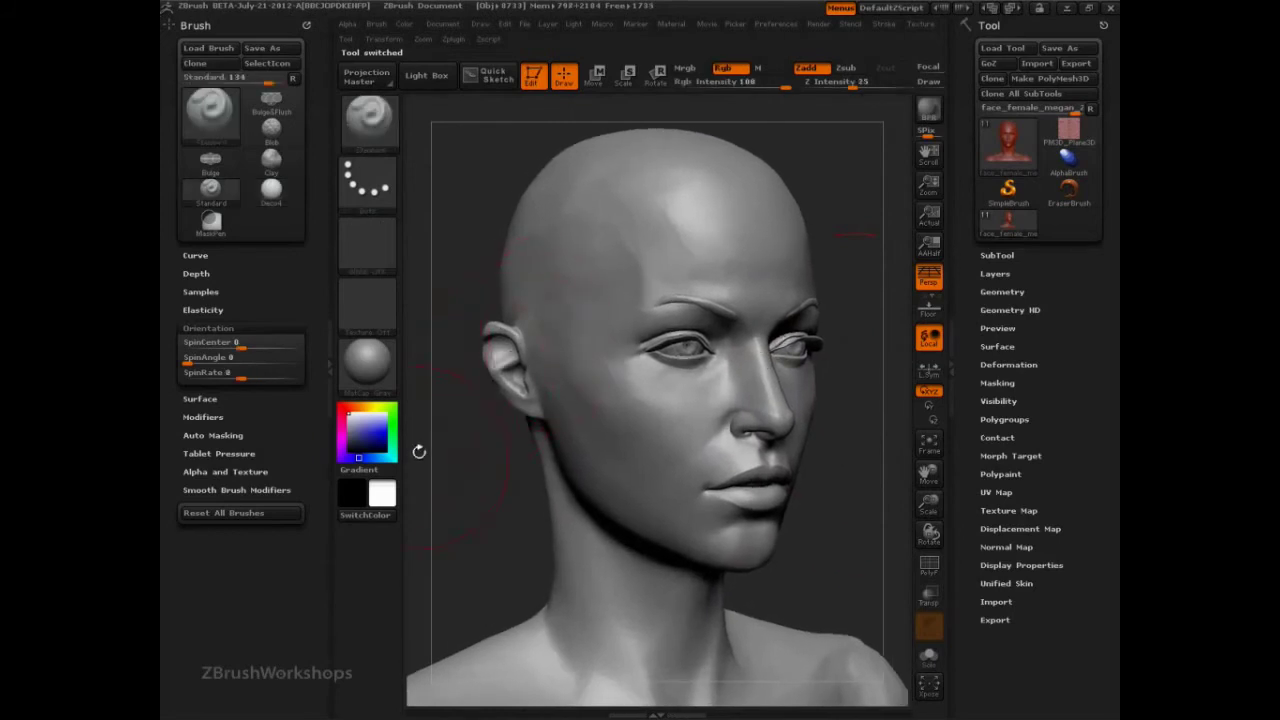
# - Give the Standard brush Alpha 58 and the DragRect stroke type
pyautogui.click(388, 271)
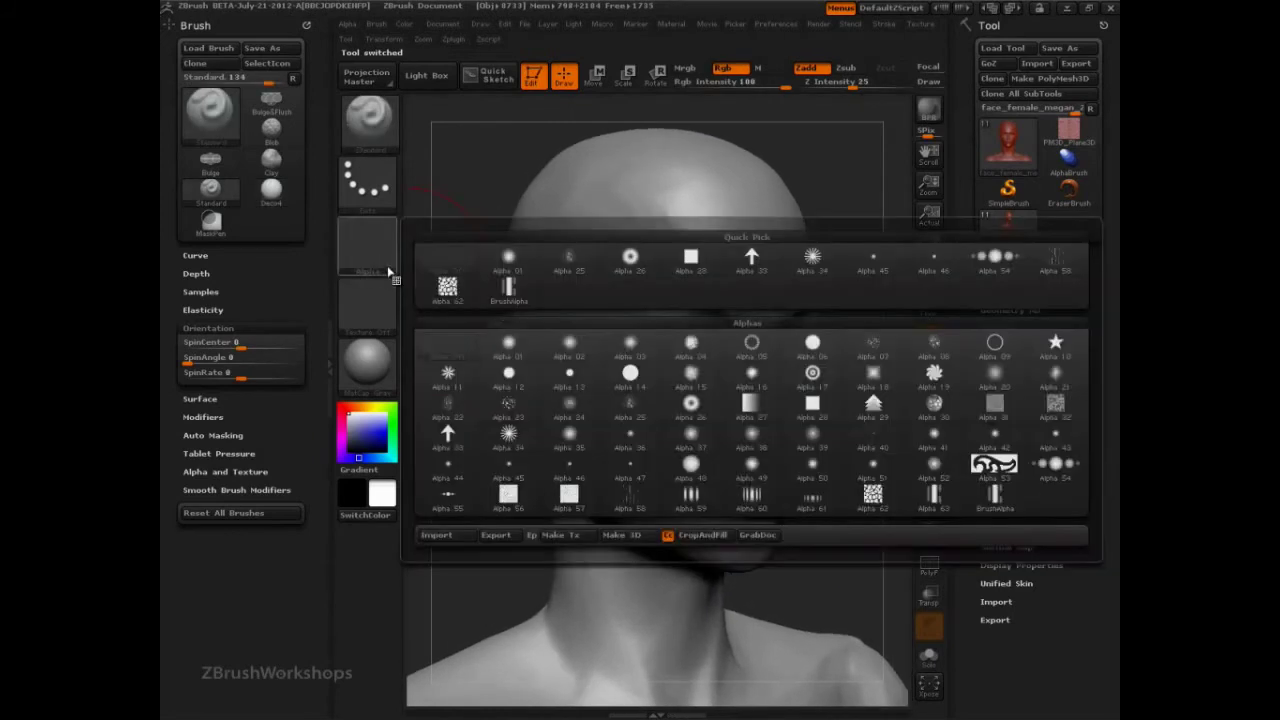
pyautogui.click(634, 494)
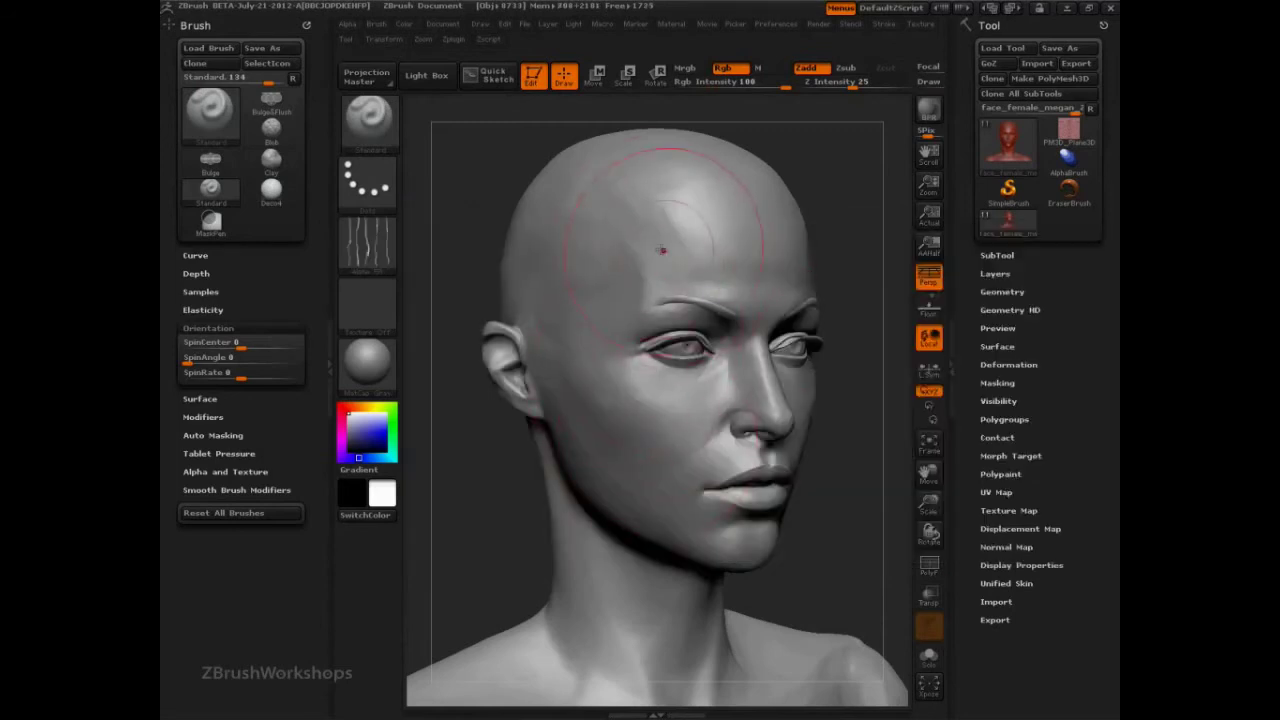
pyautogui.click(378, 190)
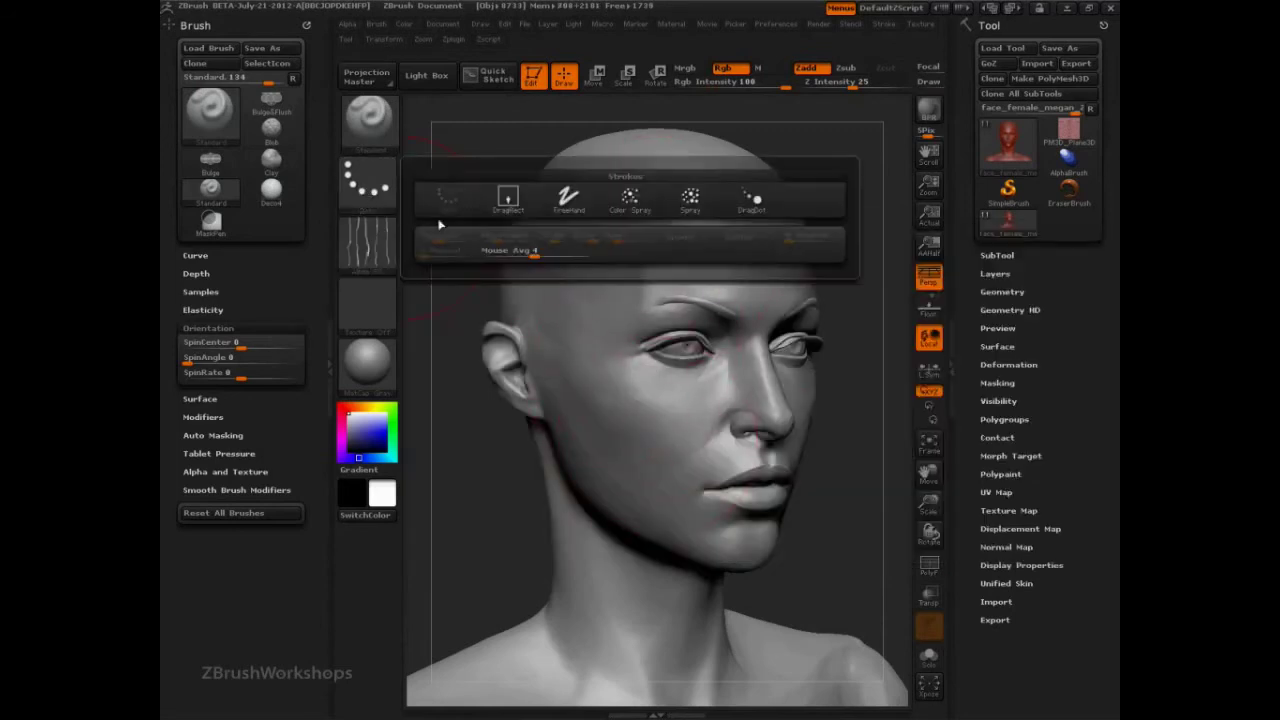
pyautogui.click(508, 198)
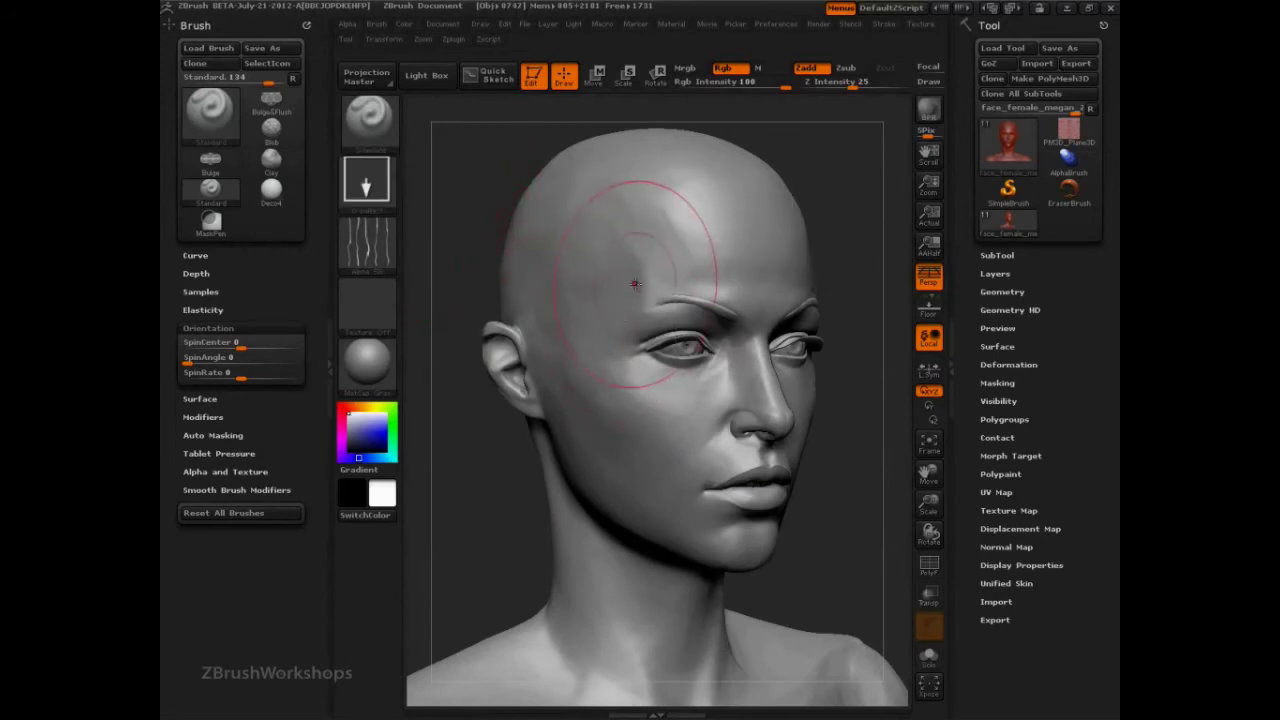
# - Stamp overlapping scratch marks on the temple above the eyebrow, using Zsub for the carved ones
pyautogui.moveTo(654, 327); pyautogui.dragTo(672, 312)
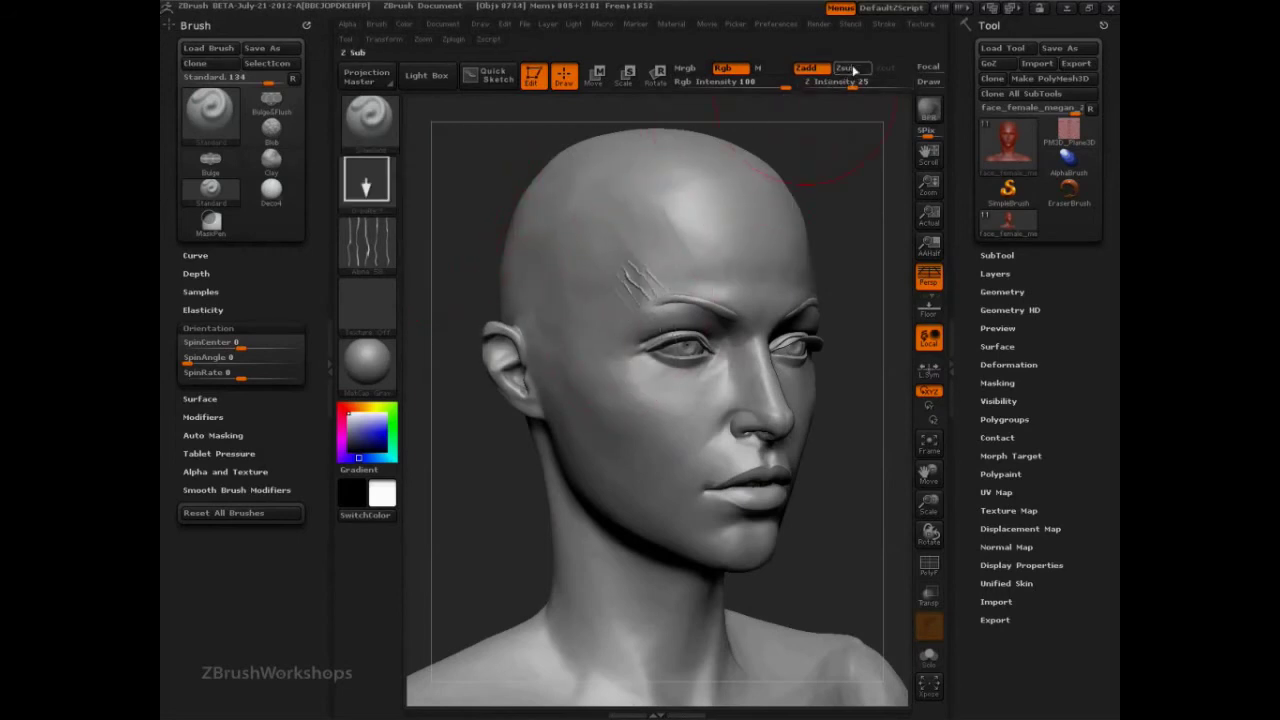
pyautogui.press('ctrl')
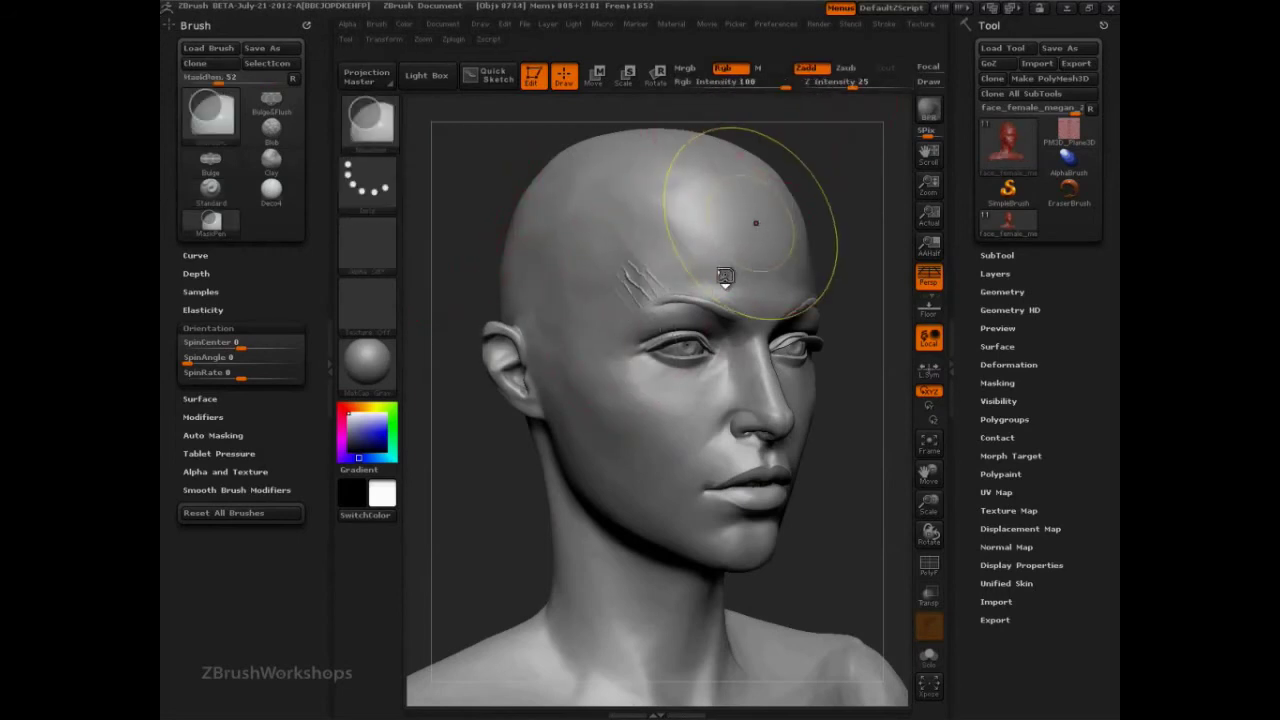
pyautogui.hotkey('ctrl', 'z')
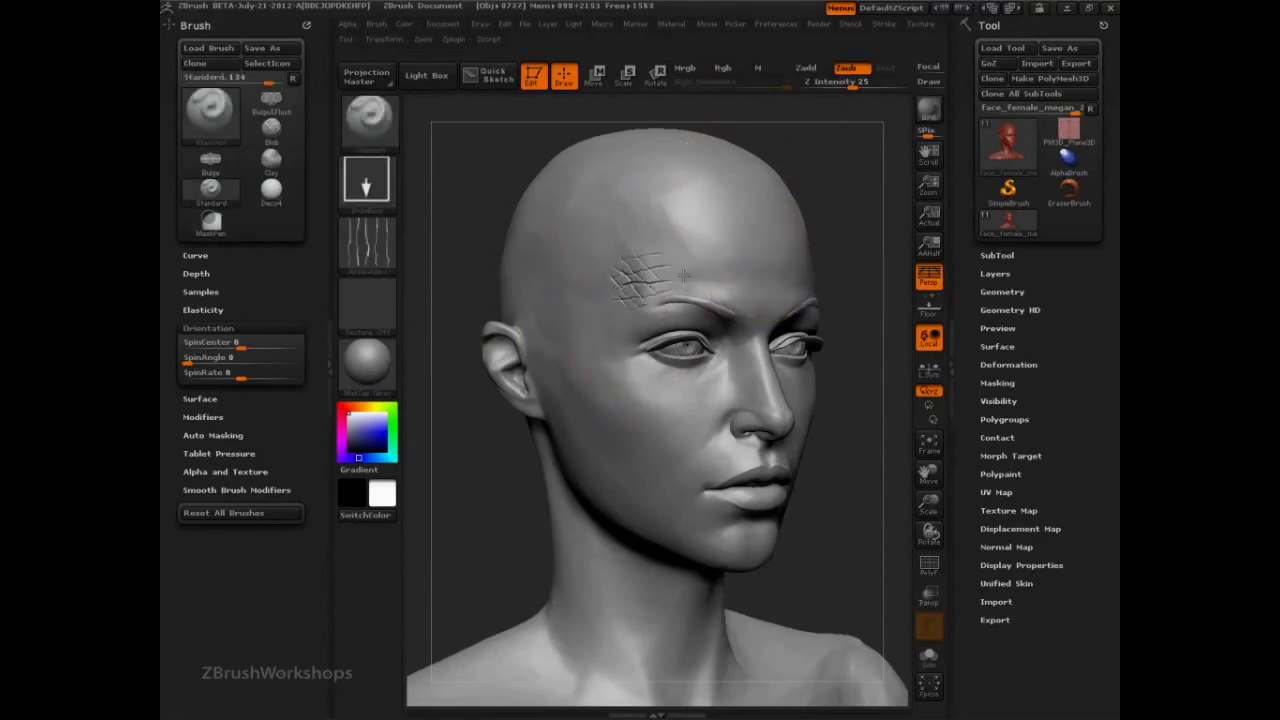
pyautogui.moveTo(683, 275); pyautogui.dragTo(679, 279)
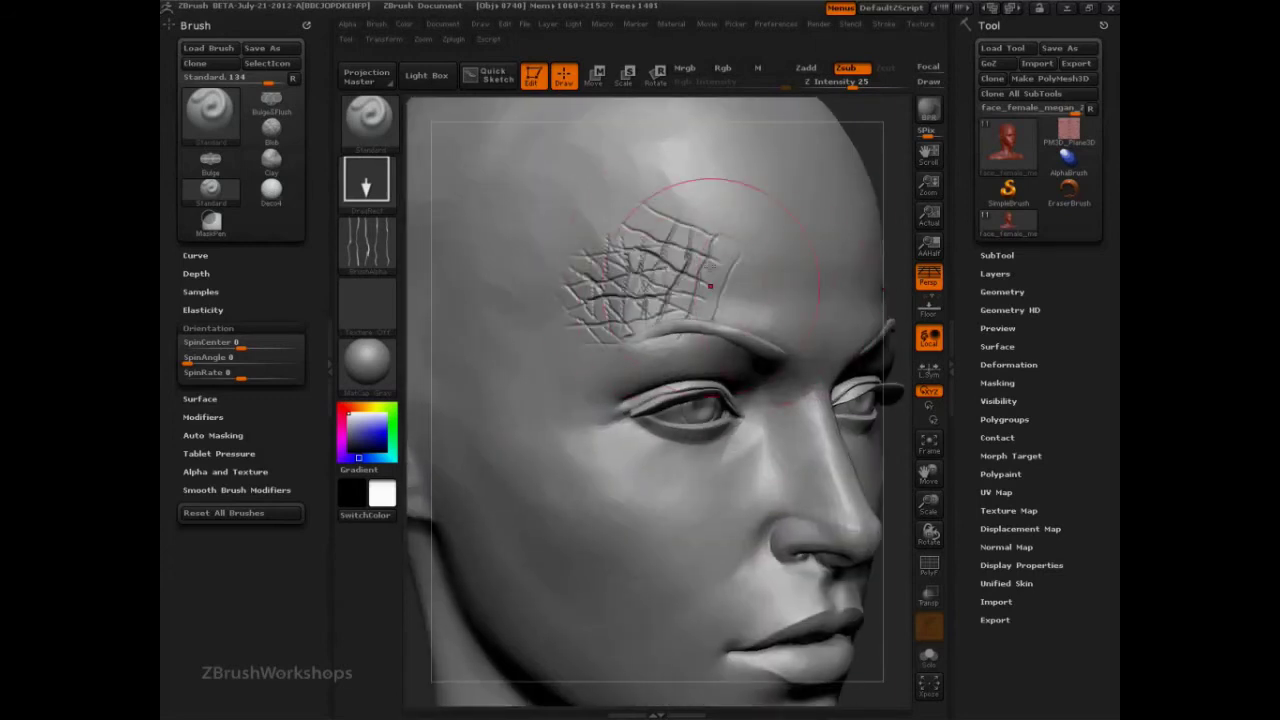
# - Undo all the scratch marks stamped on the temple
pyautogui.press('ctrl')
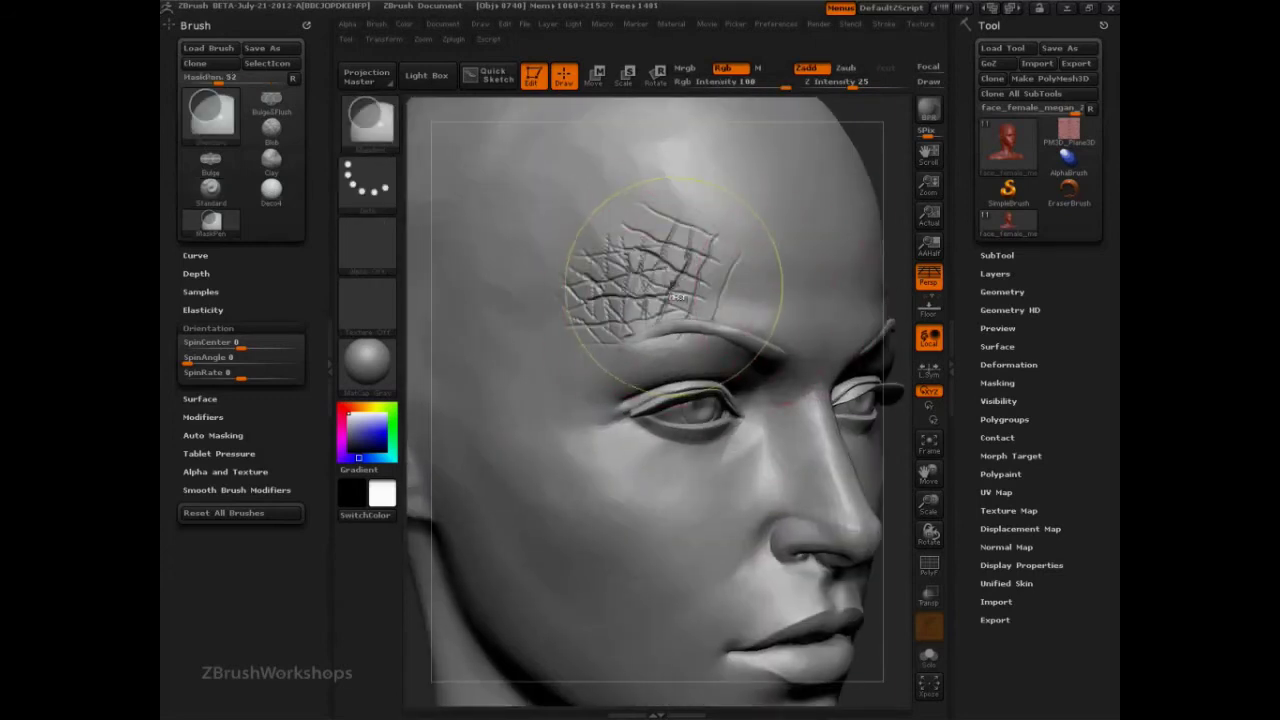
pyautogui.hotkey('ctrl', 'z')
pyautogui.hotkey('ctrl', 'z')
pyautogui.hotkey('ctrl', 'z')
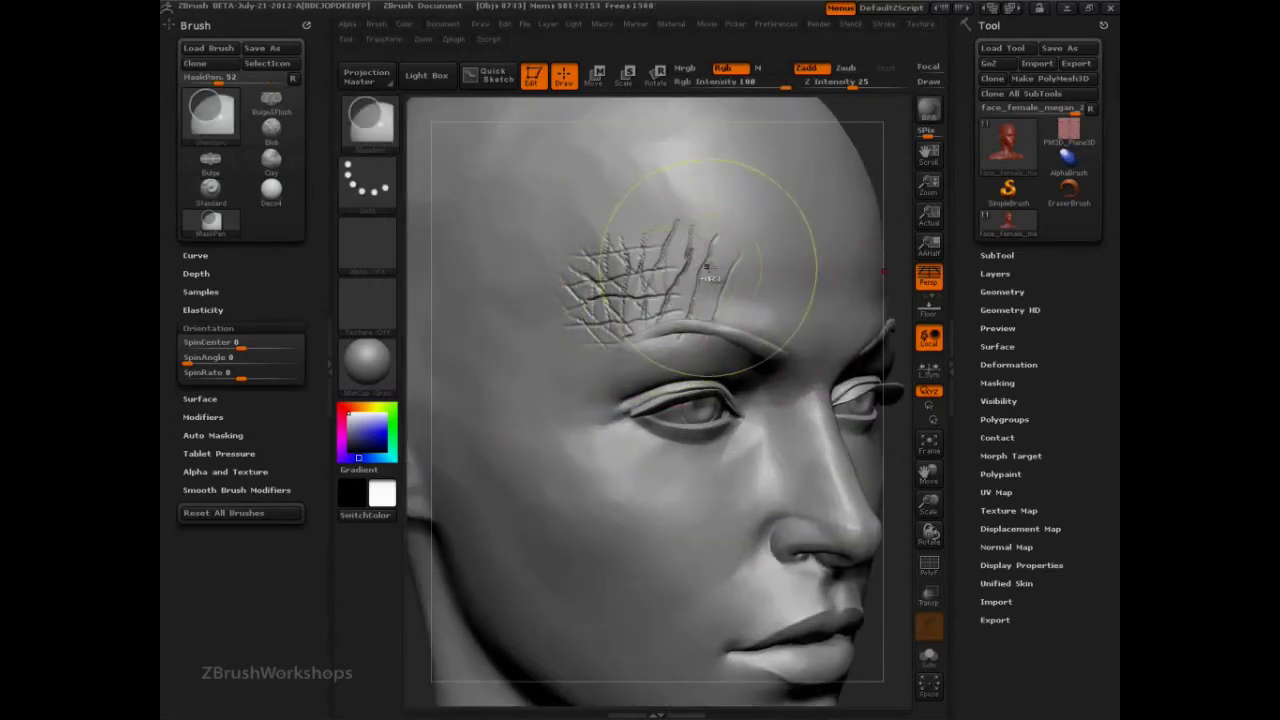
pyautogui.hotkey('ctrl', 'z')
pyautogui.hotkey('ctrl', 'z')
pyautogui.hotkey('ctrl', 'z')
pyautogui.hotkey('ctrl', 'z')
pyautogui.hotkey('ctrl', 'z')
pyautogui.hotkey('ctrl', 'z')
pyautogui.hotkey('ctrl', 'z')
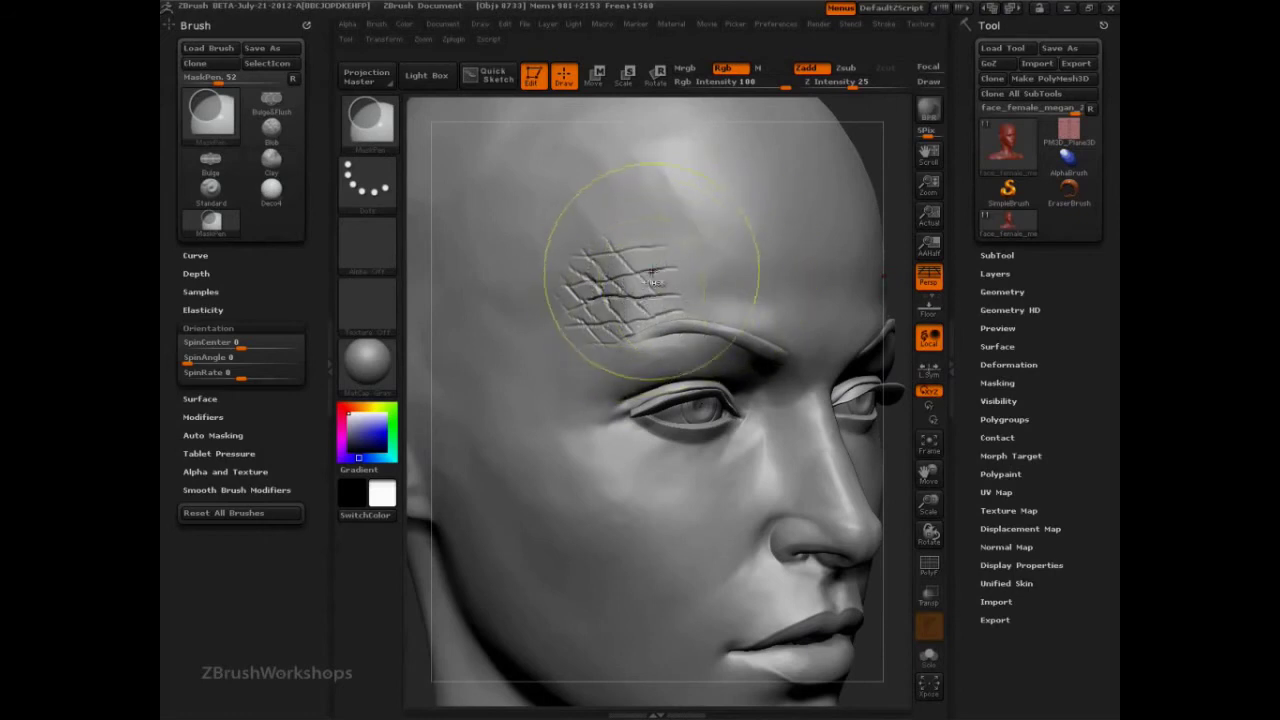
pyautogui.hotkey('ctrl', 'z')
pyautogui.hotkey('ctrl', 'z')
pyautogui.hotkey('ctrl', 'z')
pyautogui.hotkey('ctrl', 'z')
pyautogui.hotkey('ctrl', 'z')
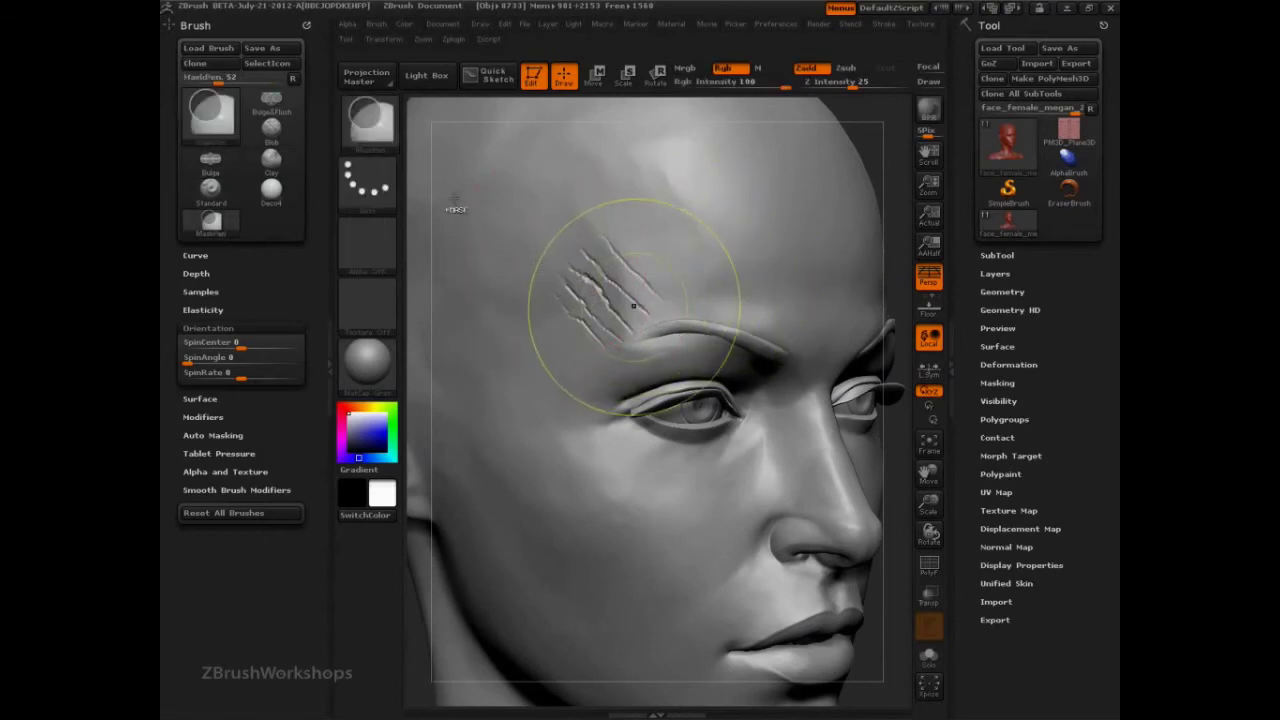
pyautogui.hotkey('ctrl', 'z')
# - Try the Standard brush with the Spray stroke in a large pass over the temple and forehead, and undo it
pyautogui.press('b')
pyautogui.press('s')
pyautogui.press('t')
pyautogui.click(367, 180)
pyautogui.click(690, 199)
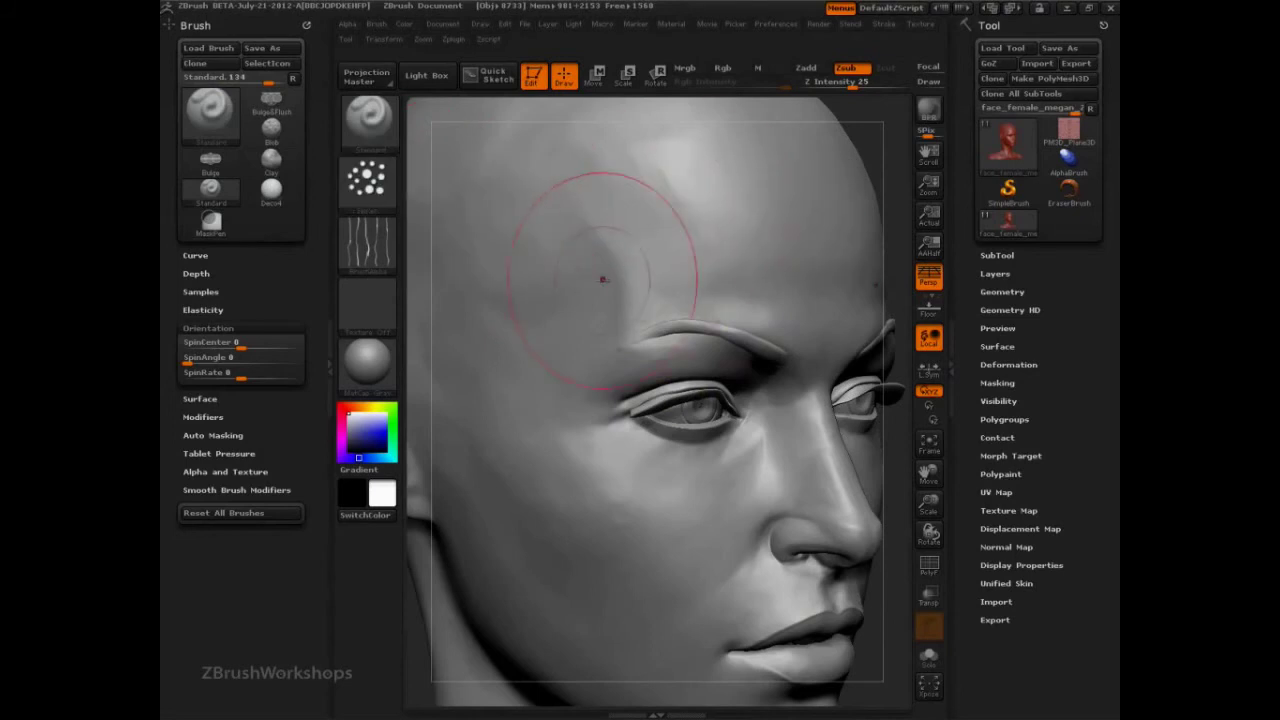
pyautogui.moveTo(620, 205)
pyautogui.mouseDown()
pyautogui.moveTo(660, 280)
pyautogui.moveTo(557, 313)
pyautogui.mouseUp()
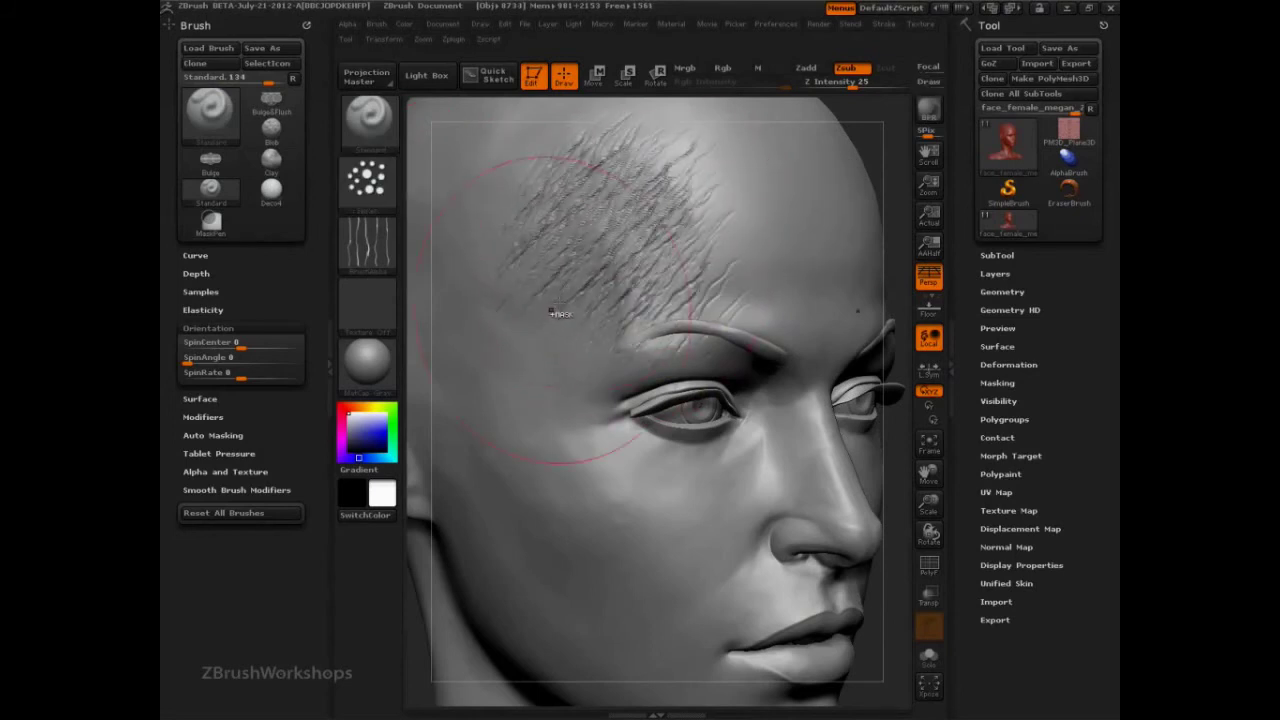
pyautogui.hotkey('ctrl', 'z')
# - Try a smaller Spray brush on the temple, raise Z Intensity to 46 and undo the test patch
pyautogui.press('s')
pyautogui.moveTo(588, 255); pyautogui.dragTo(550, 261)
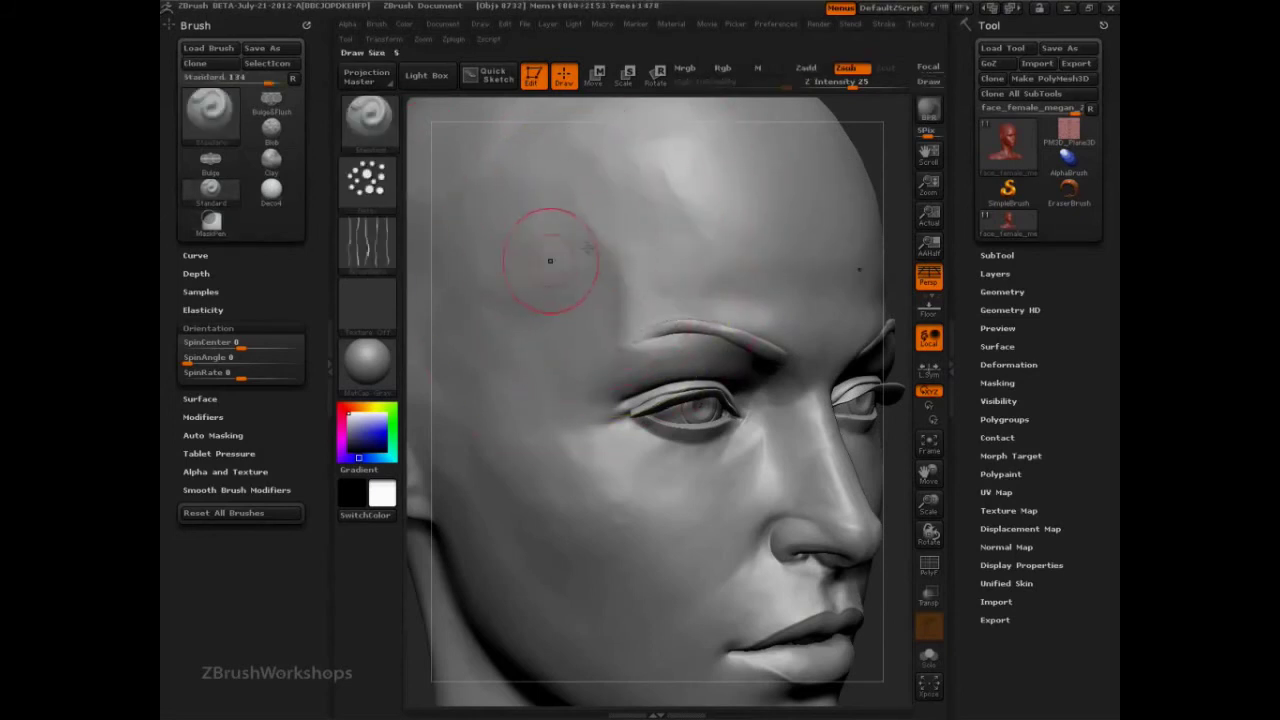
pyautogui.moveTo(634, 214); pyautogui.dragTo(598, 255)
pyautogui.moveTo(552, 325); pyautogui.dragTo(548, 318)
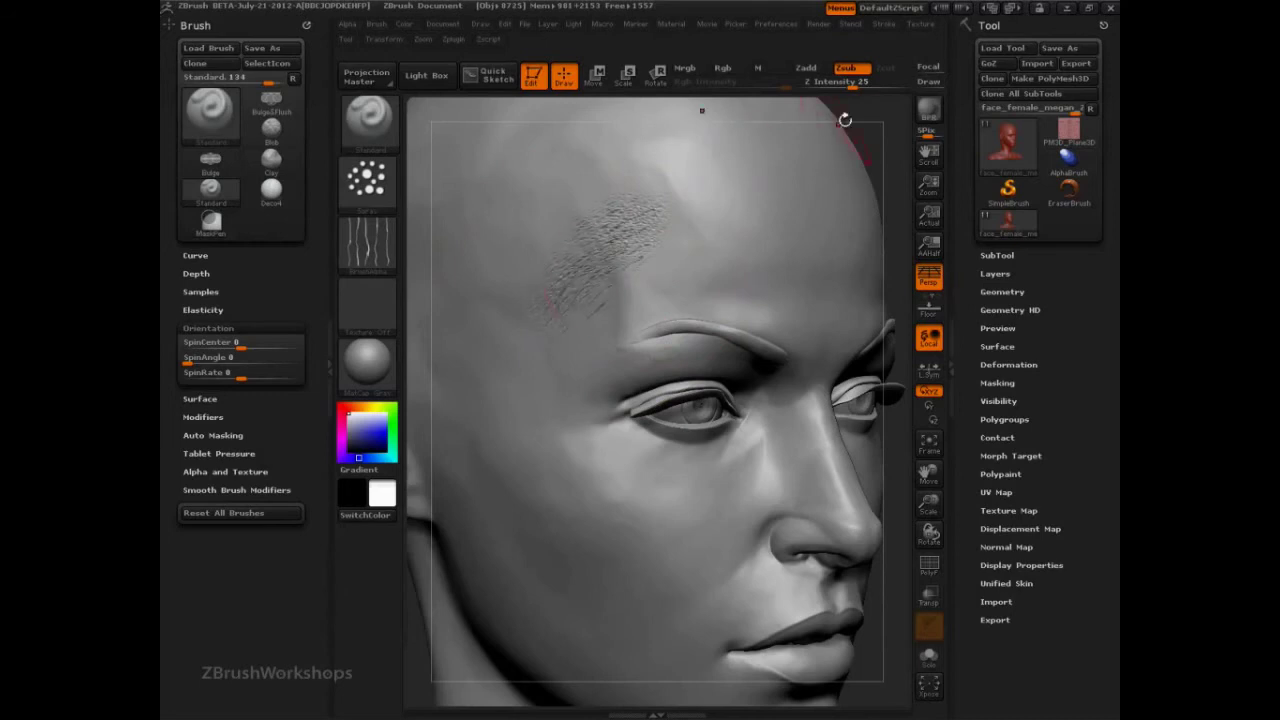
pyautogui.moveTo(853, 84); pyautogui.dragTo(869, 85)
pyautogui.hotkey('ctrl', 'z')
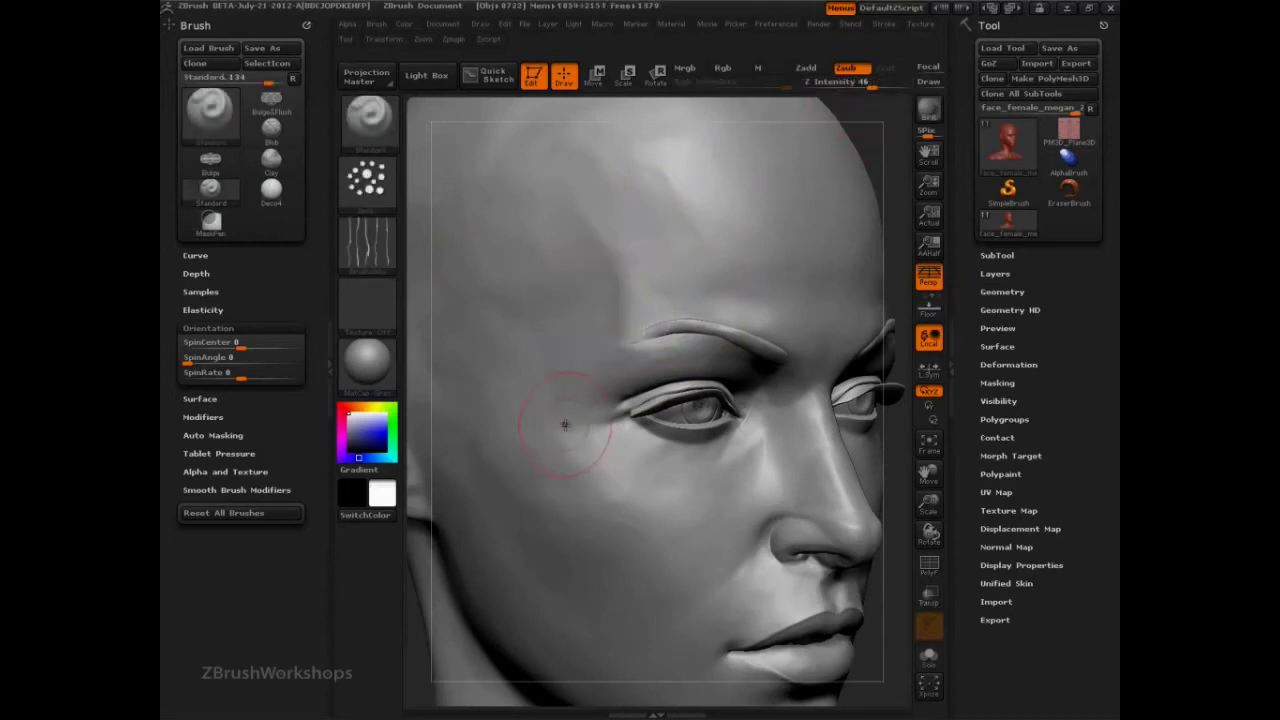
# - Try spraying skin texture over the cheek, reducing Z Intensity to 7, and undo the marks
pyautogui.moveTo(563, 430)
pyautogui.mouseDown()
pyautogui.moveTo(602, 514)
pyautogui.moveTo(660, 515)
pyautogui.mouseUp()
pyautogui.click(825, 86)
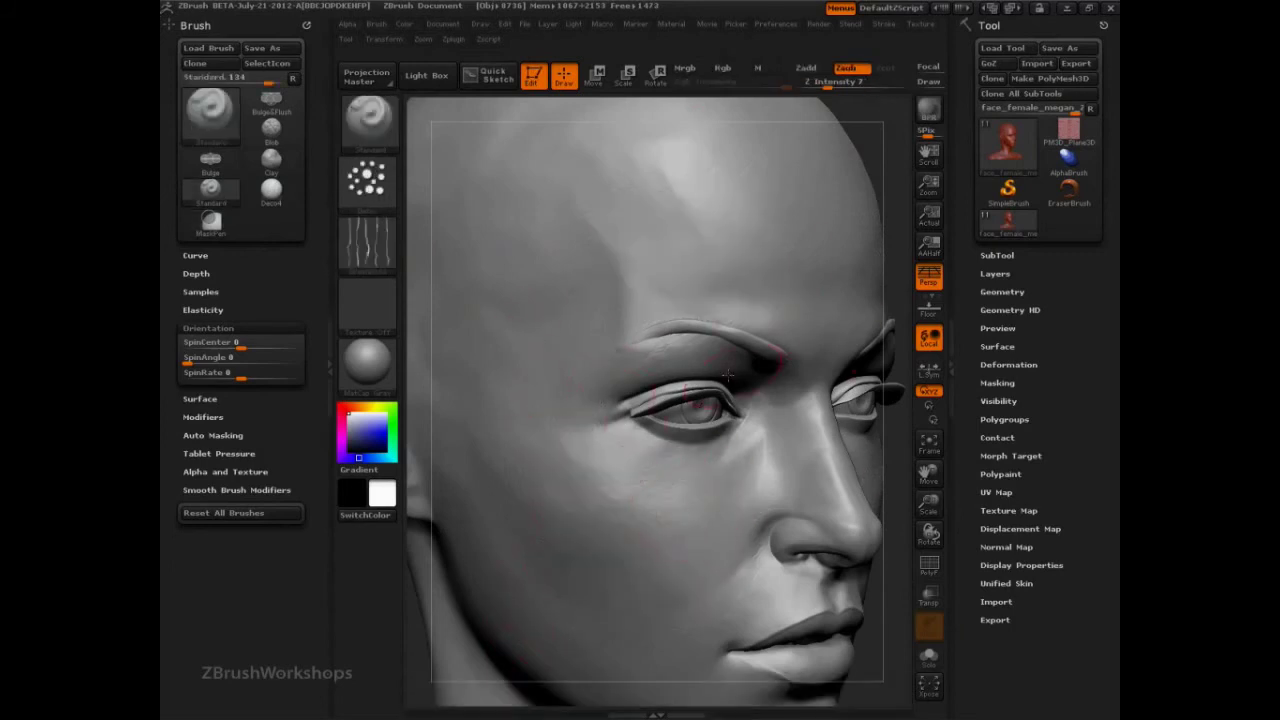
pyautogui.hotkey('ctrl', 'z')
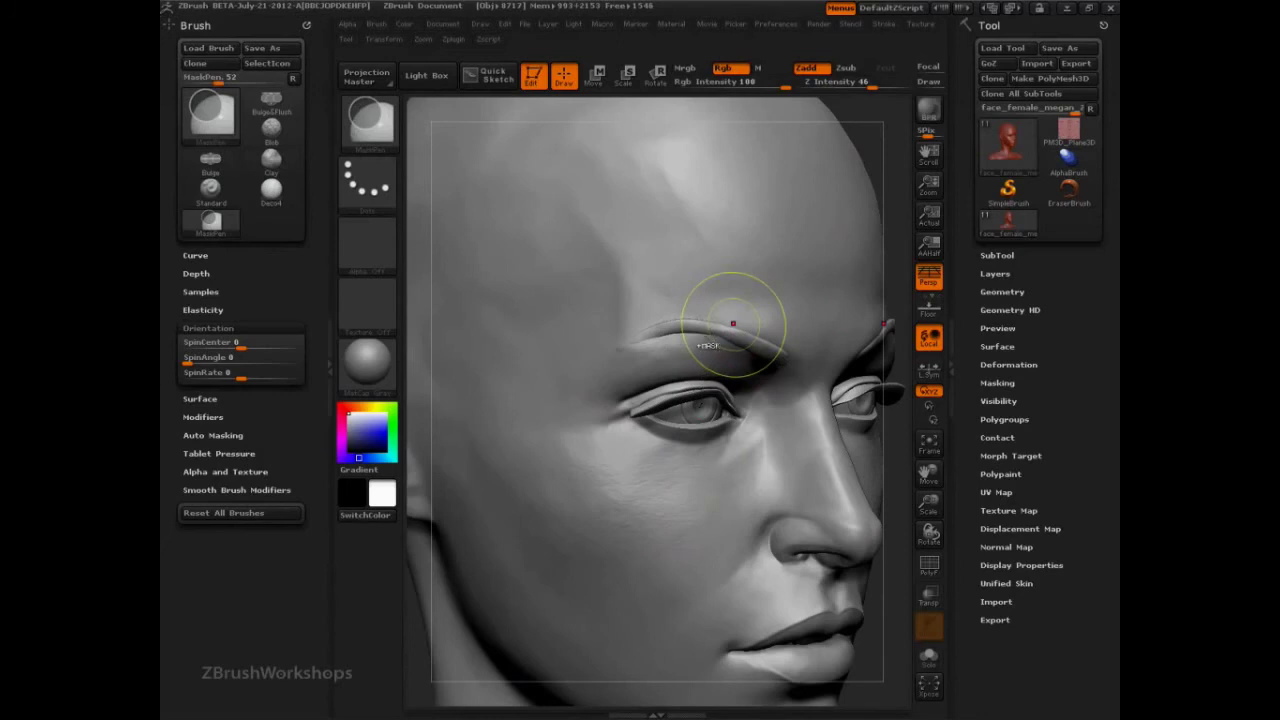
pyautogui.press('ctrl')
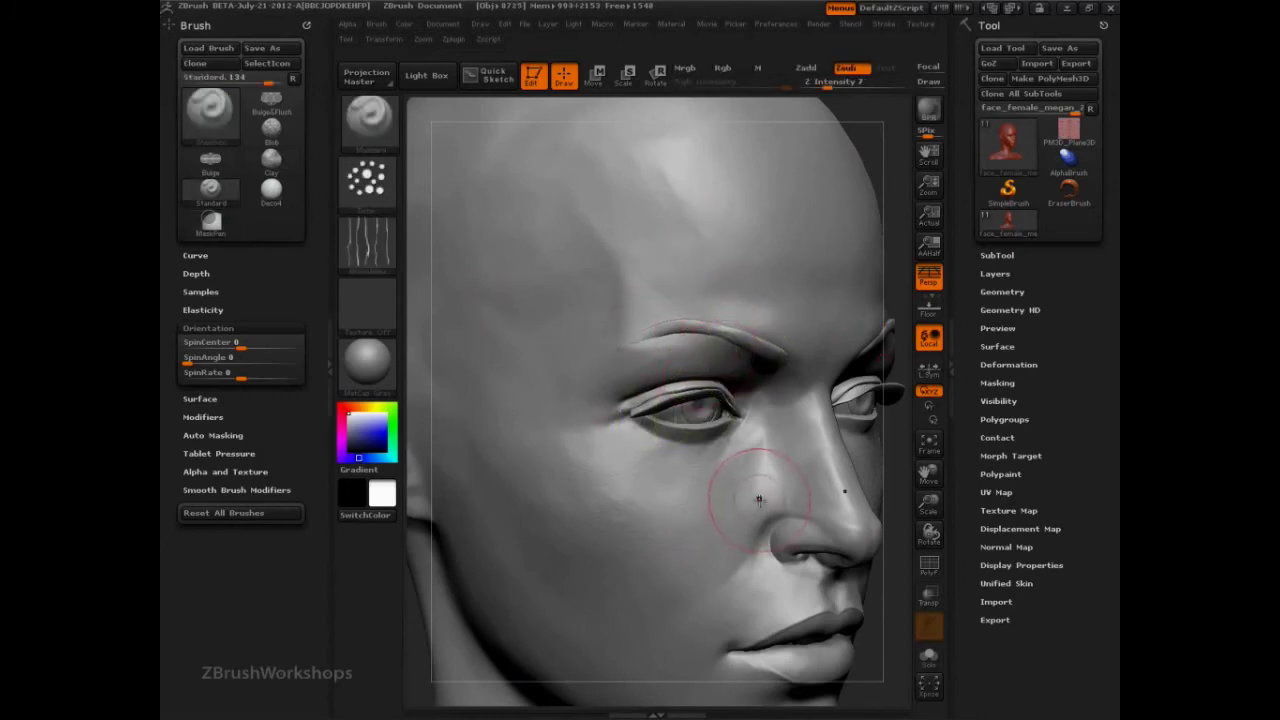
# - Change the stroke type to Dots and set the brush's SpinRate to 1
pyautogui.click(367, 180)
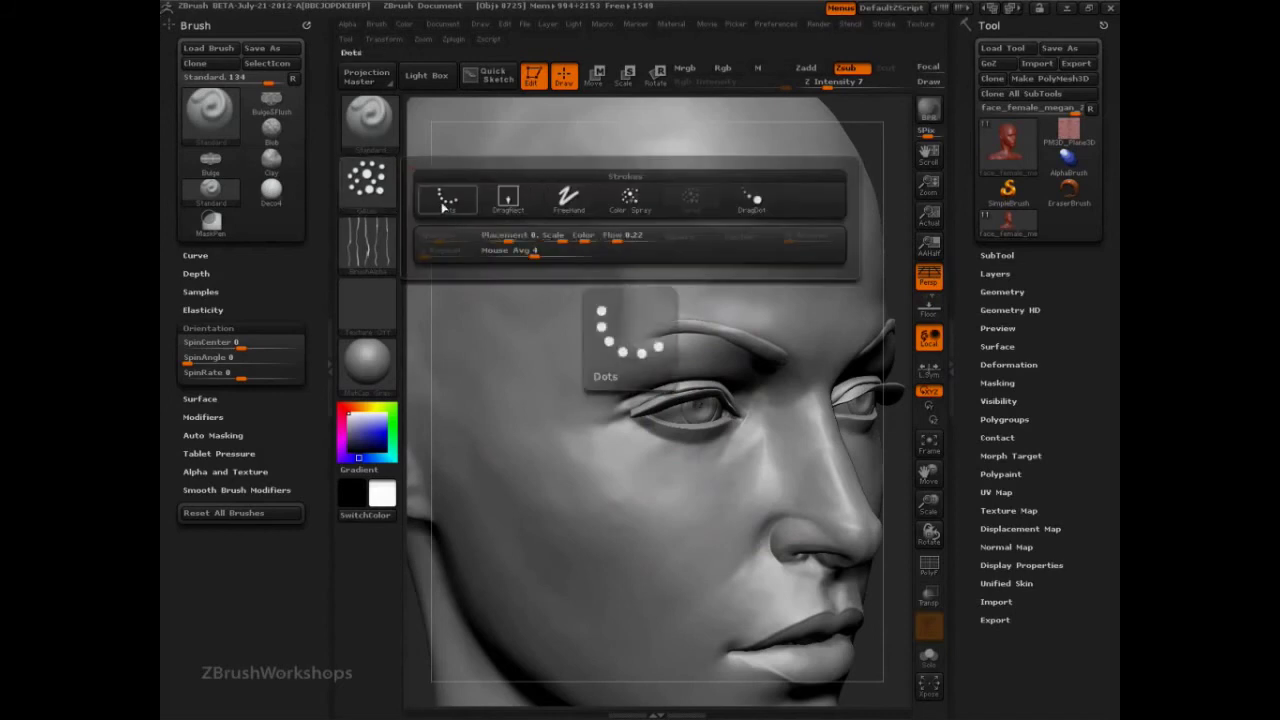
pyautogui.click(447, 200)
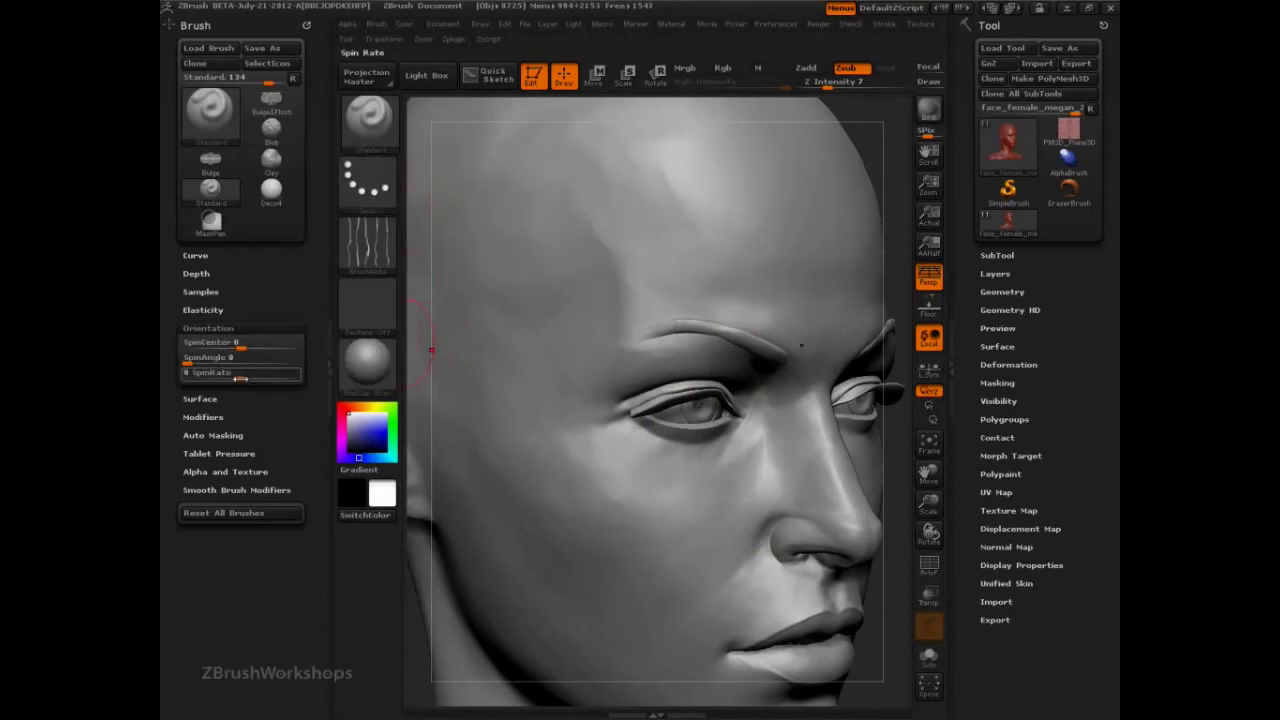
pyautogui.moveTo(238, 376); pyautogui.dragTo(304, 379)
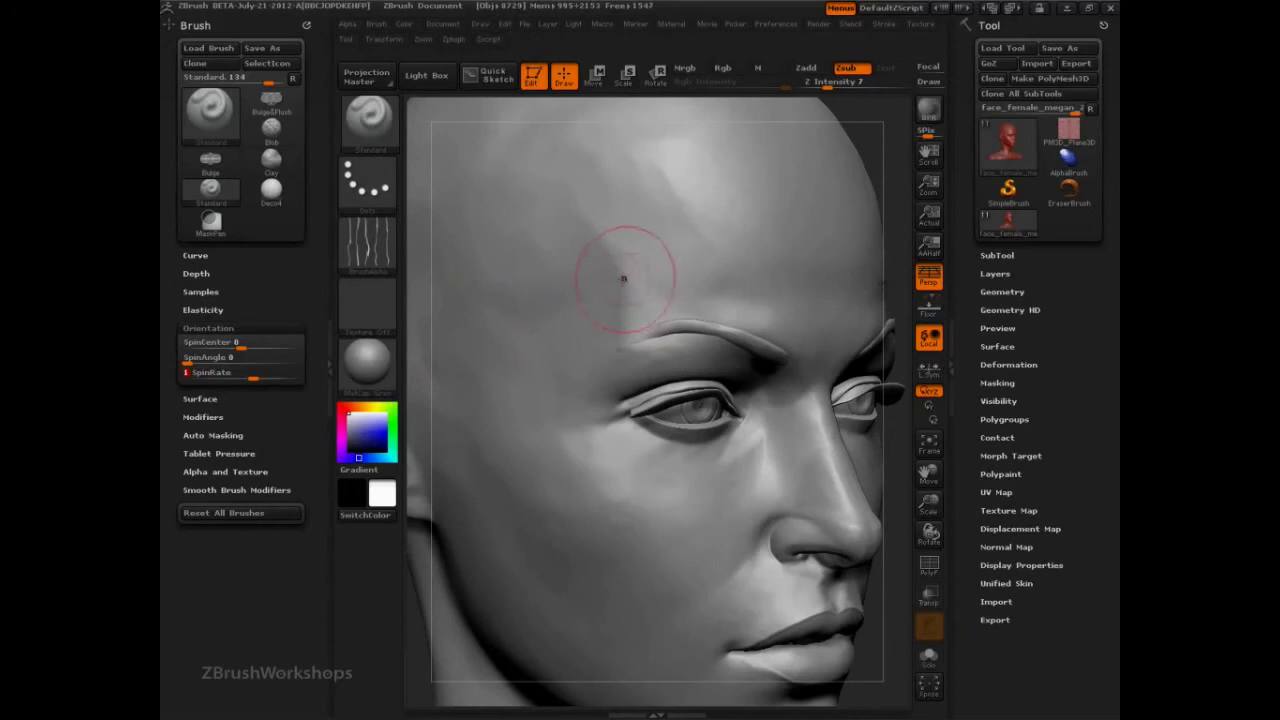
# - Enlarge the brush, set Z Intensity to 13, and try a spinning texture stroke on the forehead before undoing it
pyautogui.press('s')
pyautogui.moveTo(610, 272); pyautogui.dragTo(626, 274)
pyautogui.moveTo(829, 84); pyautogui.dragTo(835, 84)
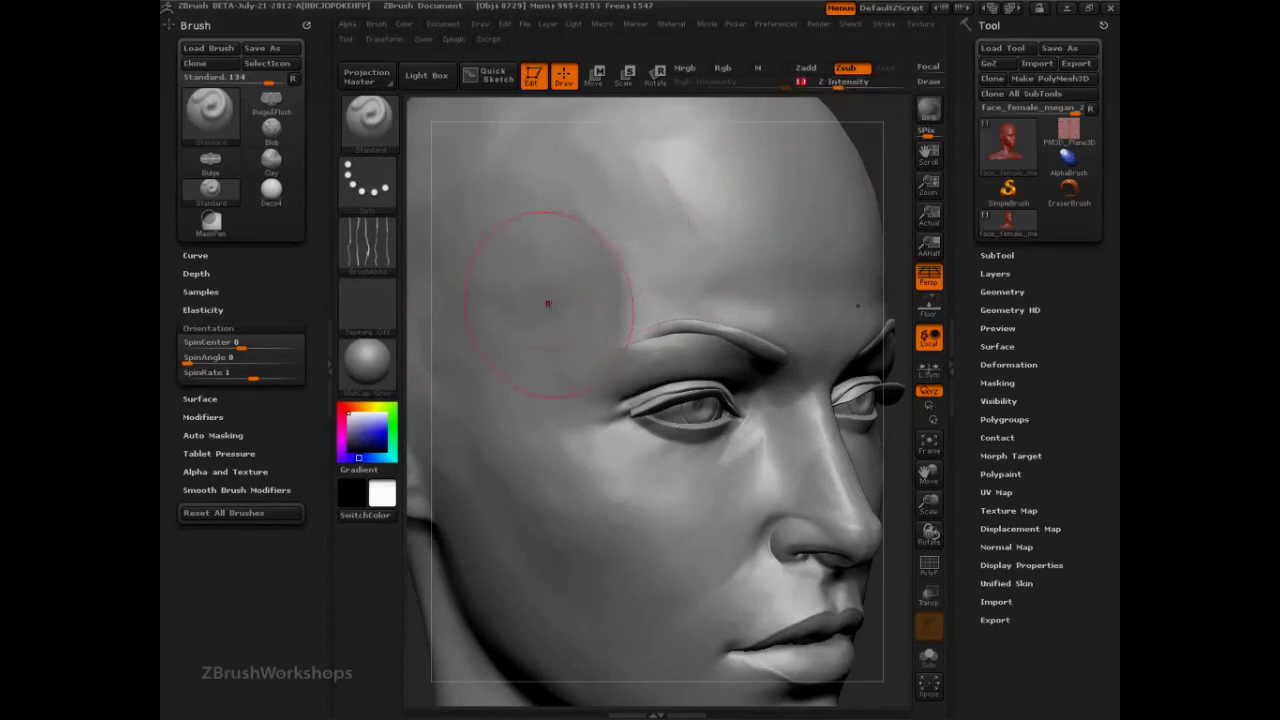
pyautogui.moveTo(718, 217)
pyautogui.mouseDown()
pyautogui.moveTo(680, 208)
pyautogui.moveTo(740, 200)
pyautogui.mouseUp()
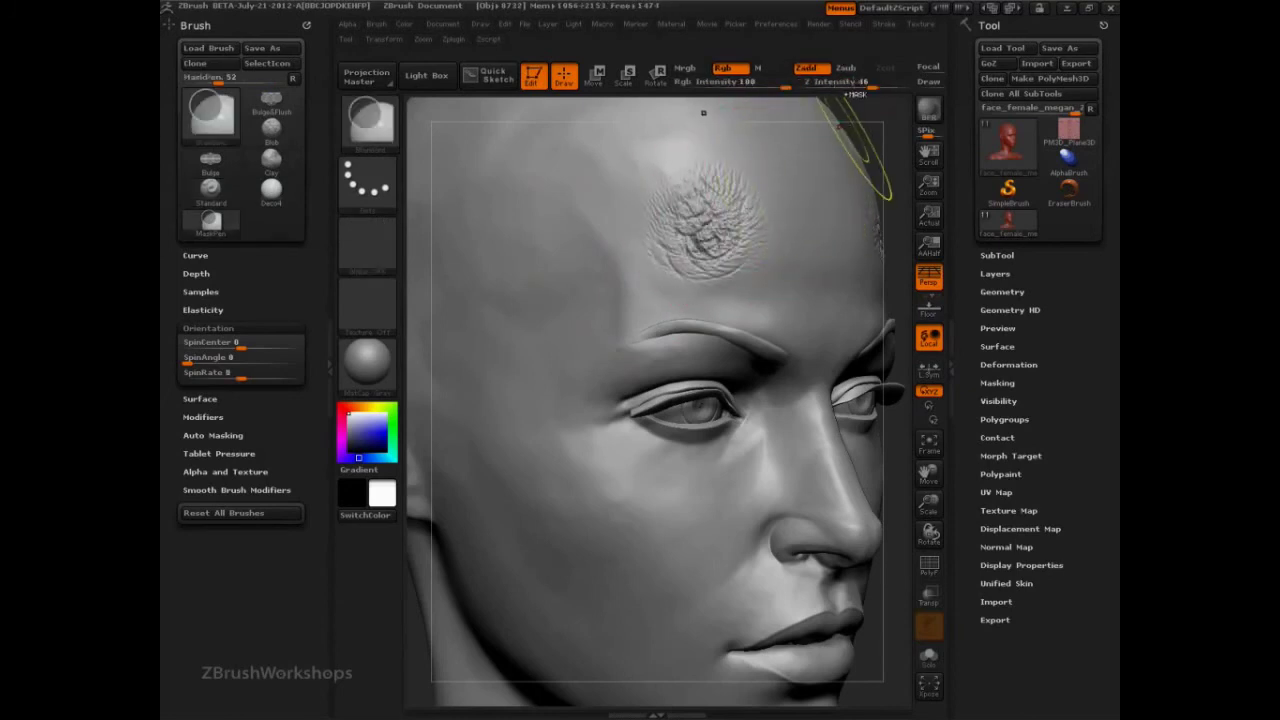
pyautogui.hotkey('ctrl', 'z')
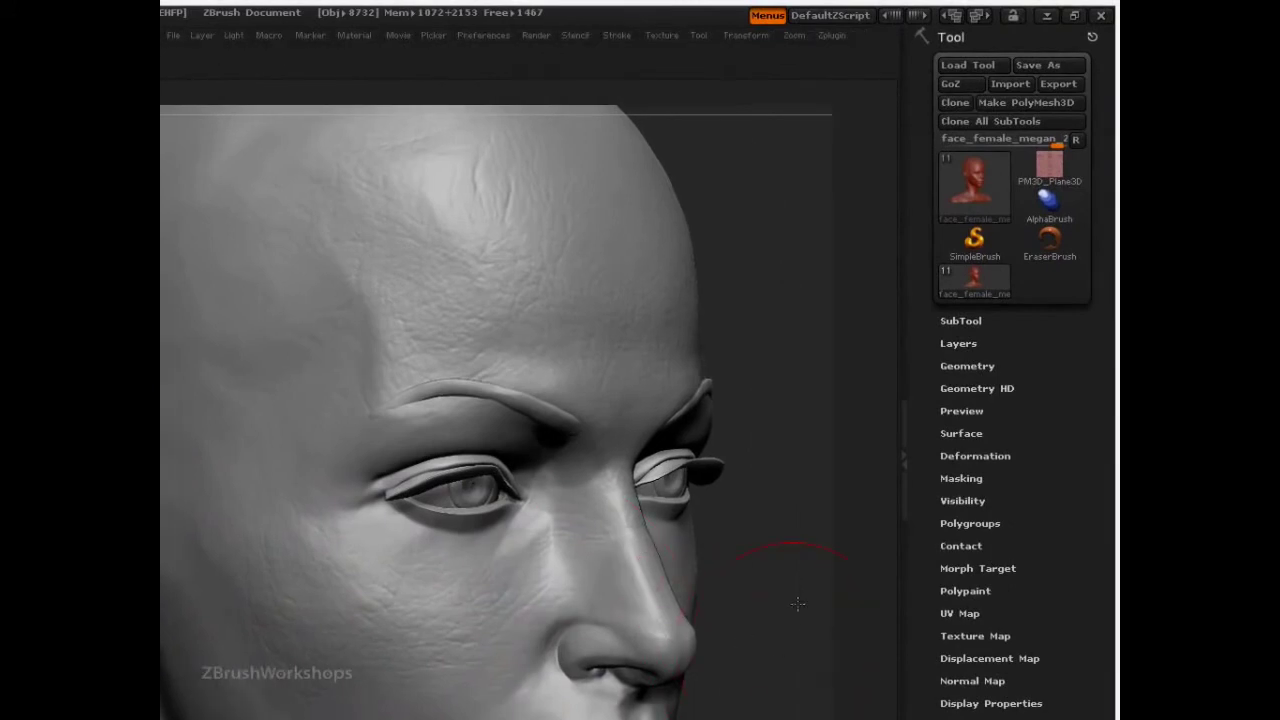
# - Bring the interface controls back and set the brush's Z Intensity to 6
pyautogui.moveTo(786, 536); pyautogui.dragTo(787, 543)
pyautogui.moveTo(742, 472); pyautogui.dragTo(720, 592)
pyautogui.press('Tab')
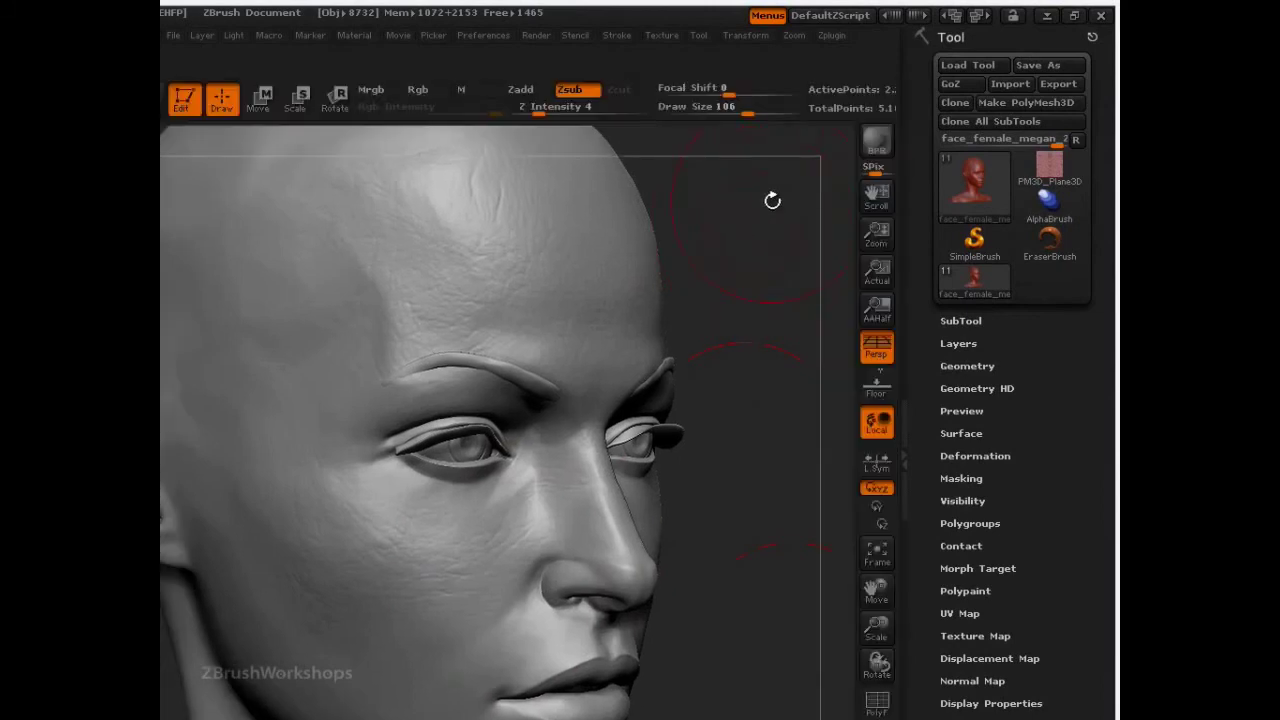
pyautogui.click(545, 110)
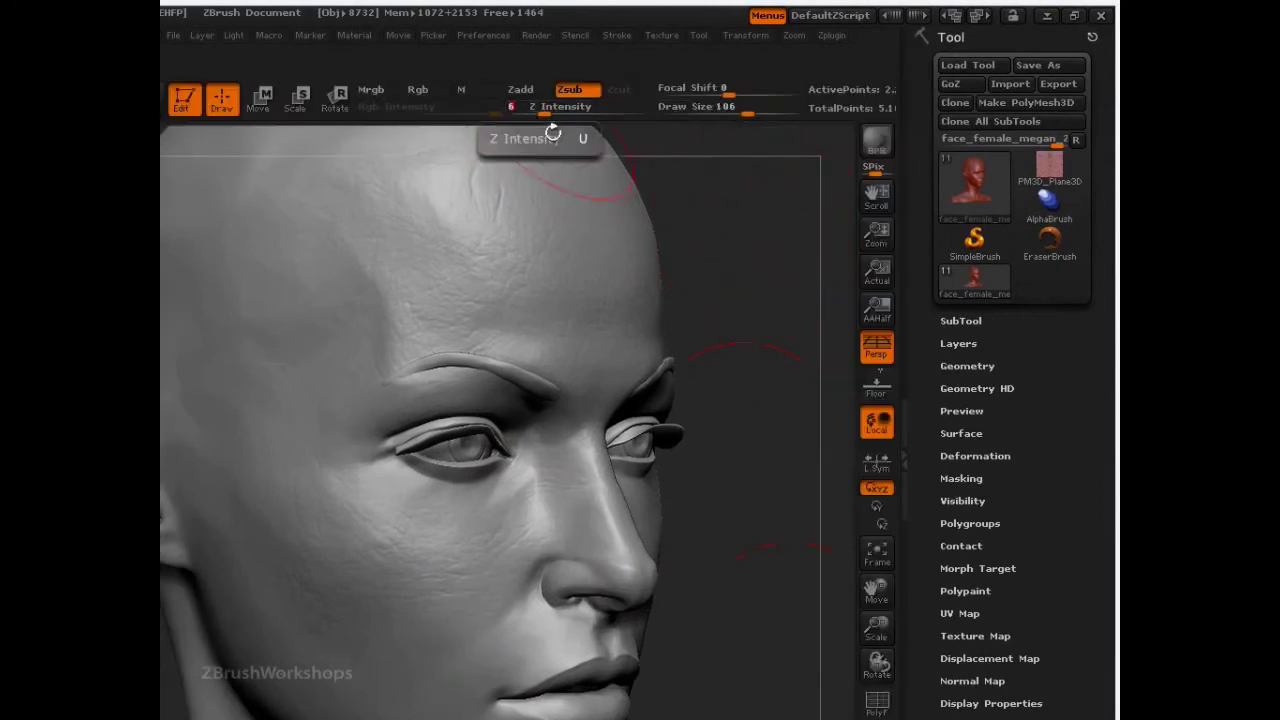
pyautogui.press('ctrl')
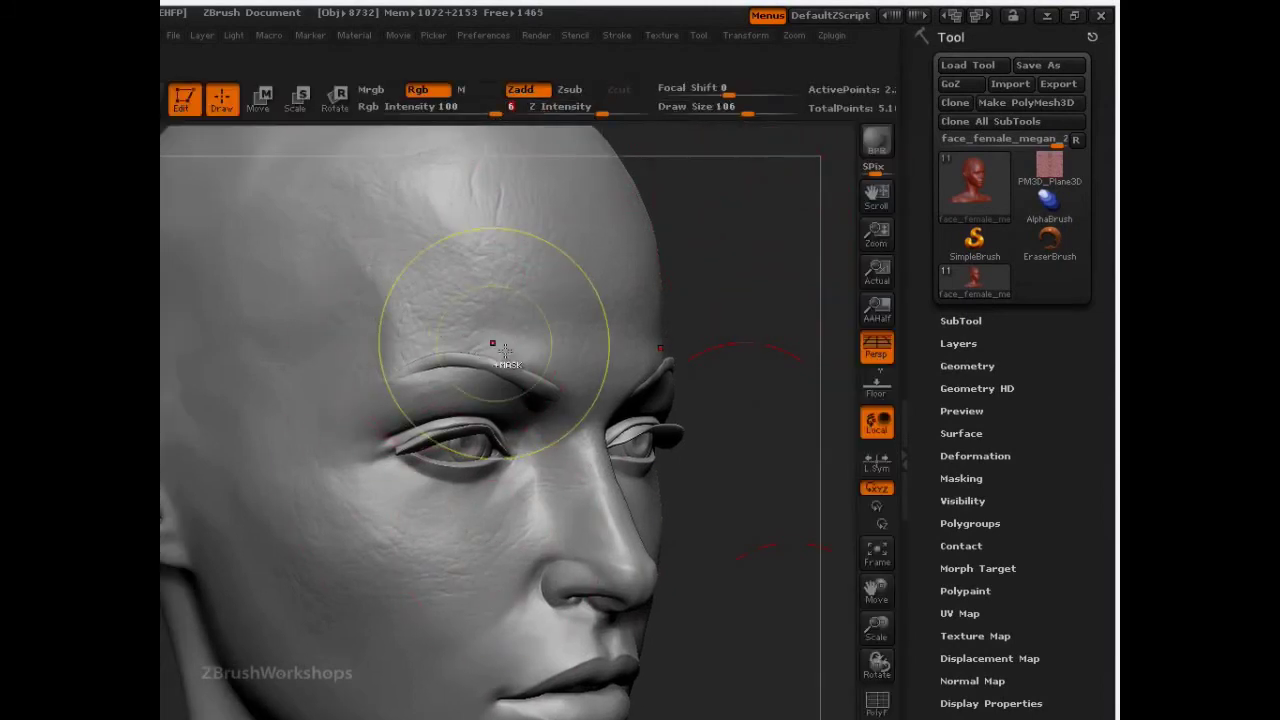
# - Try a wrinkle texture stroke on the forehead above the eyebrow and undo the recent strokes
pyautogui.moveTo(526, 294)
pyautogui.mouseDown()
pyautogui.moveTo(519, 330)
pyautogui.moveTo(515, 261)
pyautogui.moveTo(539, 332)
pyautogui.mouseUp()
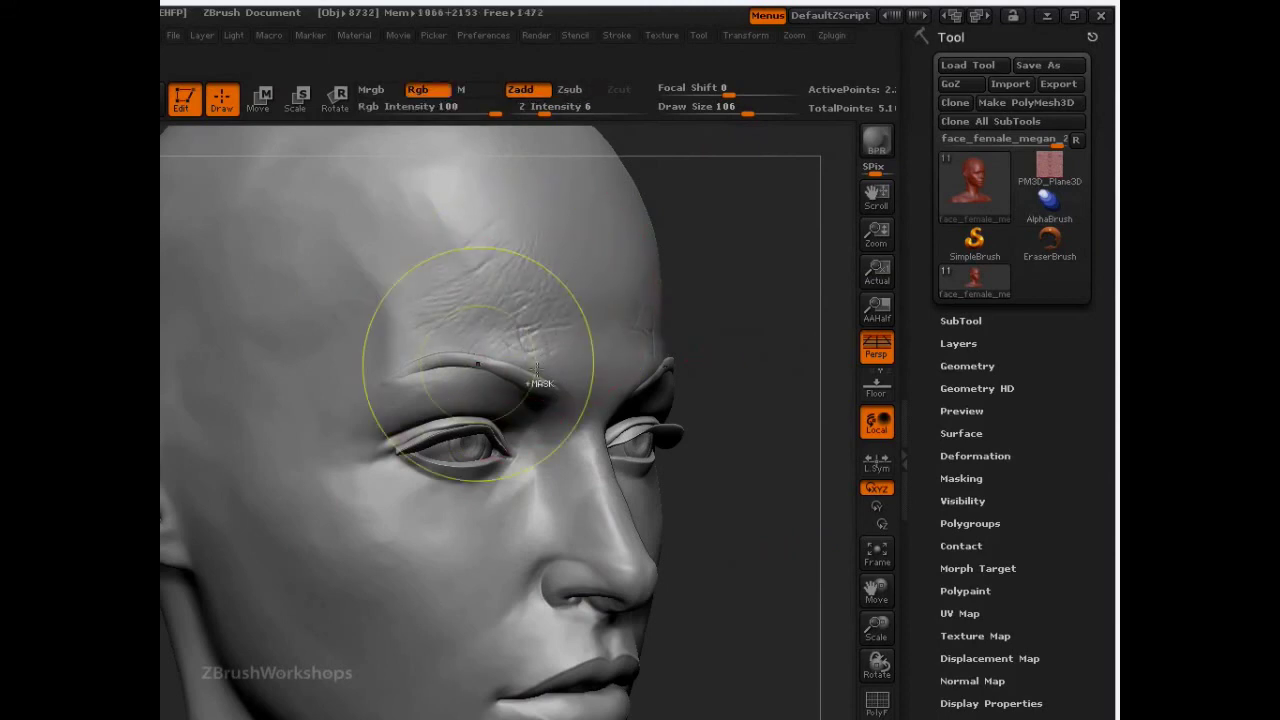
pyautogui.hotkey('ctrl', 'z')
pyautogui.hotkey('ctrl', 'z')
pyautogui.hotkey('ctrl', 'z')
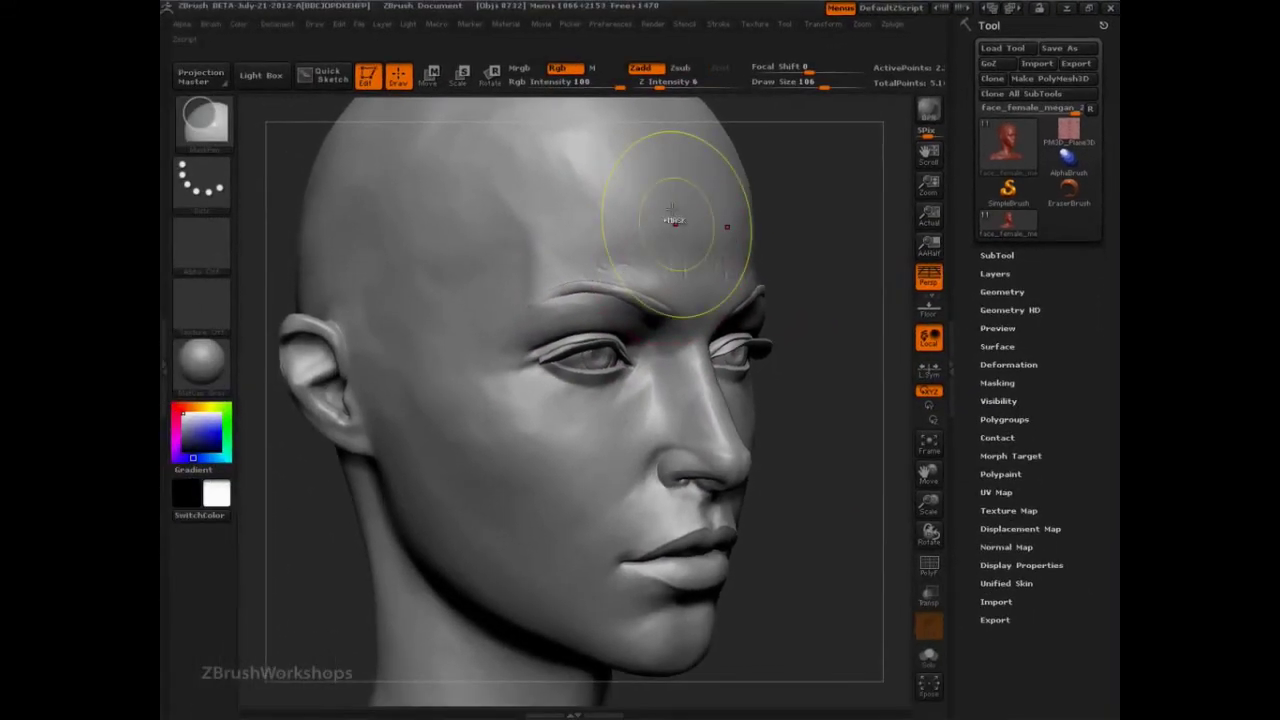
# - Try wrinkle texture strokes on the forehead above the eyebrow and over the cheek, and undo them
pyautogui.moveTo(665, 226); pyautogui.dragTo(512, 283)
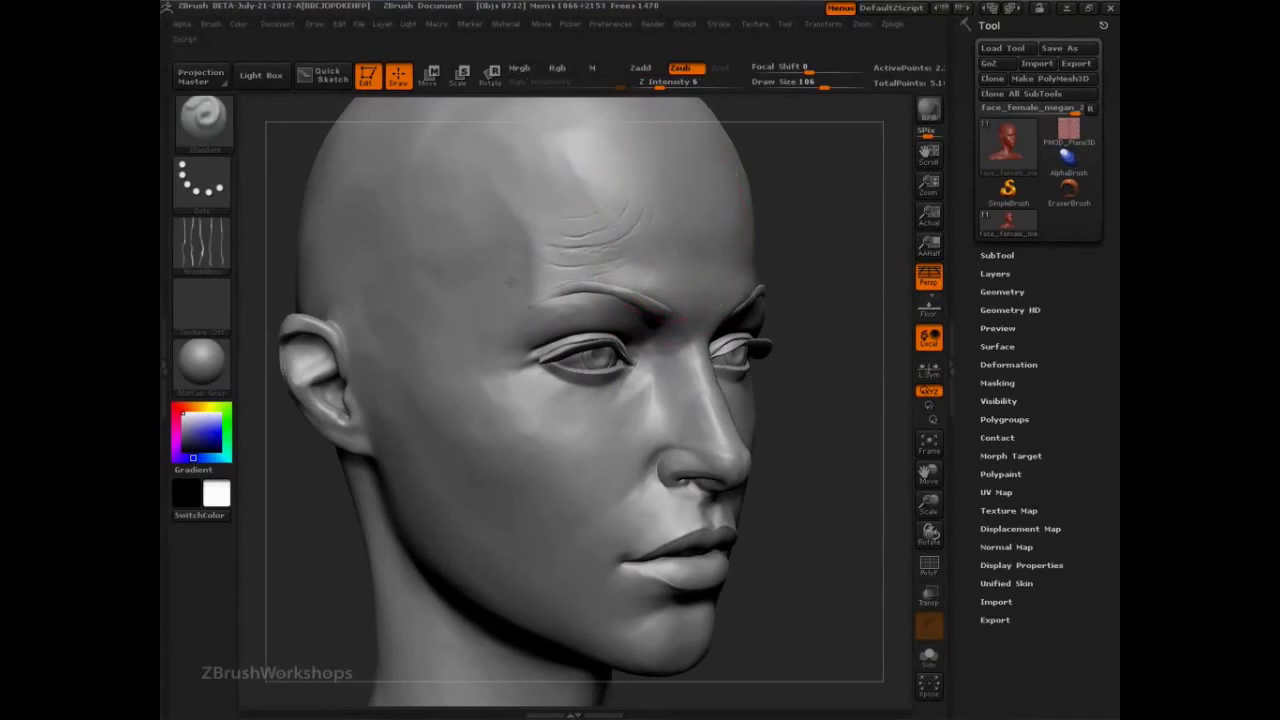
pyautogui.moveTo(485, 482)
pyautogui.mouseDown()
pyautogui.moveTo(566, 443)
pyautogui.moveTo(534, 512)
pyautogui.mouseUp()
pyautogui.hotkey('ctrl', 'z')
pyautogui.hotkey('ctrl', 'z')
pyautogui.hotkey('ctrl', 'z')
pyautogui.hotkey('ctrl', 'z')
pyautogui.hotkey('ctrl', 'z')
pyautogui.hotkey('ctrl', 'z')
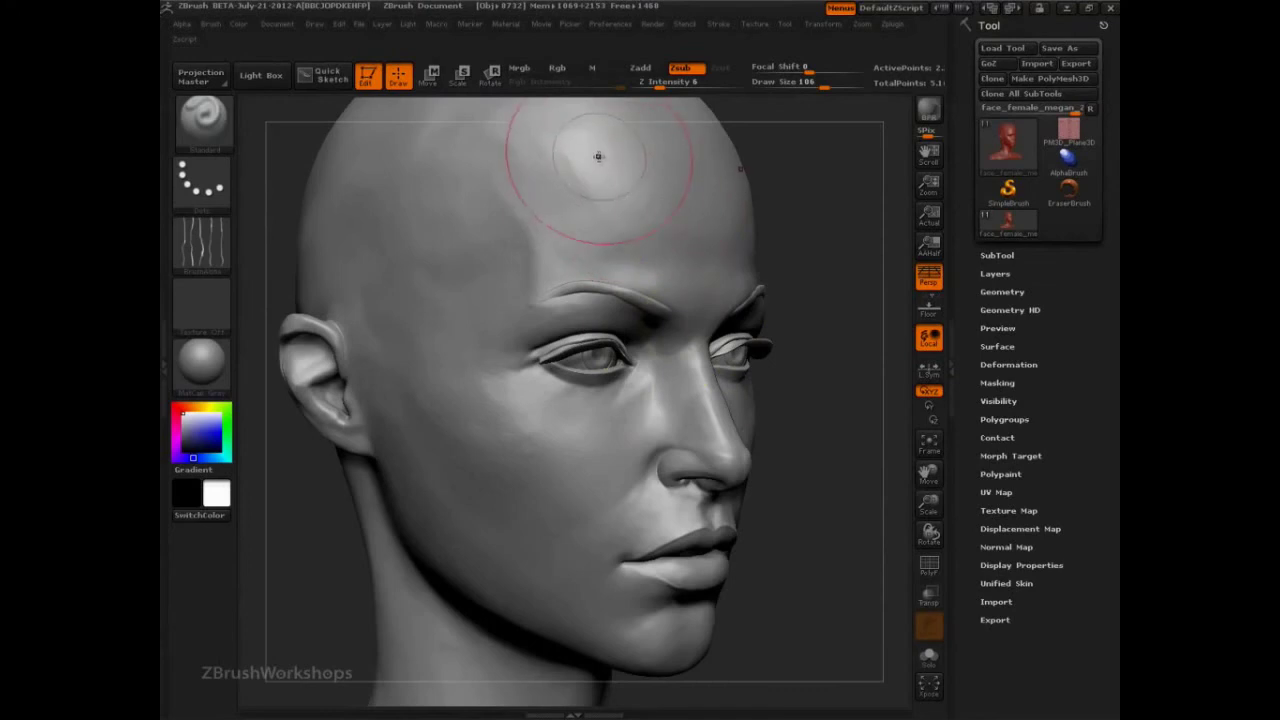
# - Sculpt spinning wrinkle texture inward over the forehead, temple, cheek and chin at Z Intensity 6
pyautogui.moveTo(602, 160); pyautogui.dragTo(610, 187)
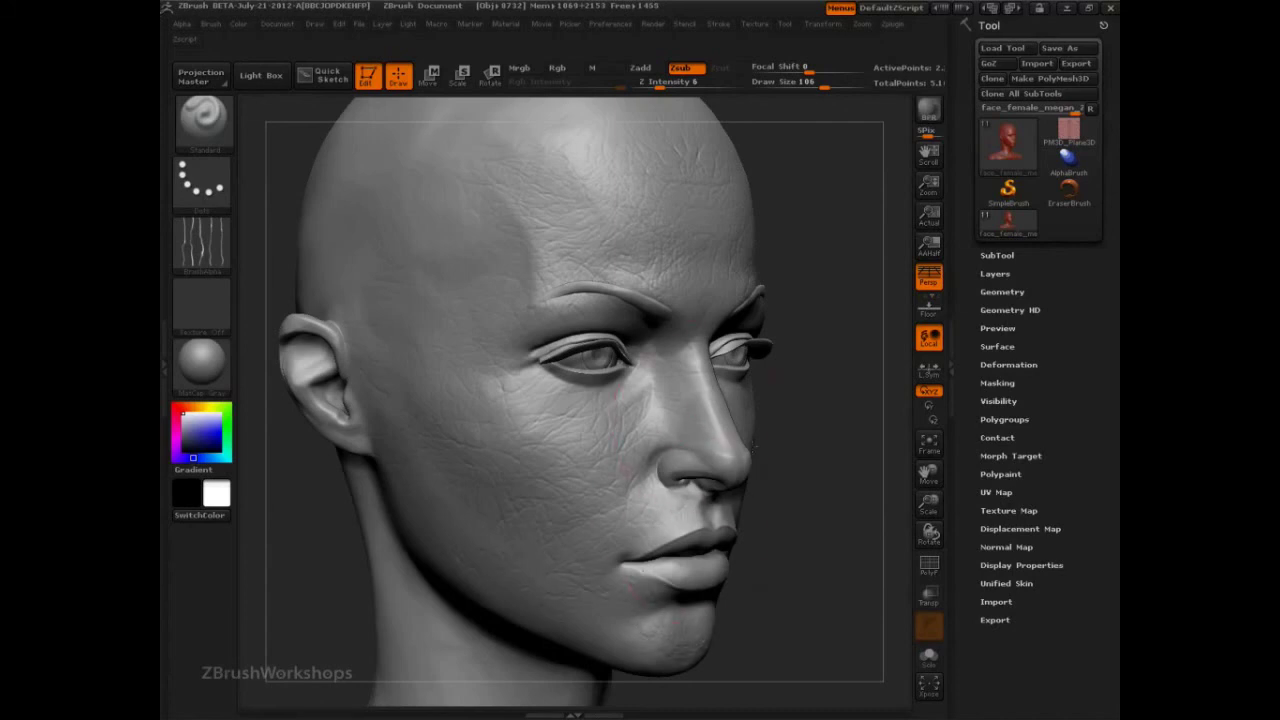
pyautogui.moveTo(801, 422); pyautogui.dragTo(840, 473)
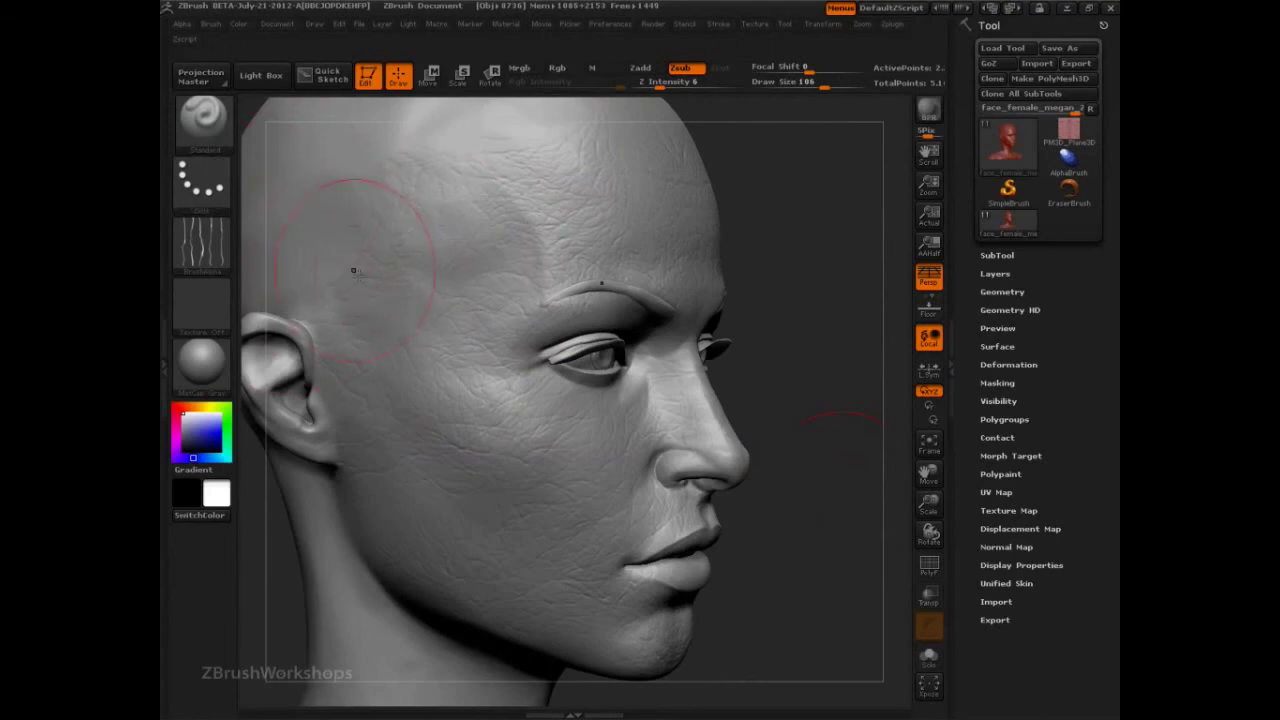
# - Switch to the Clay brush and reduce the Draw Size to 12
pyautogui.press('b')
pyautogui.press('c')
pyautogui.press('l')
pyautogui.press('s')
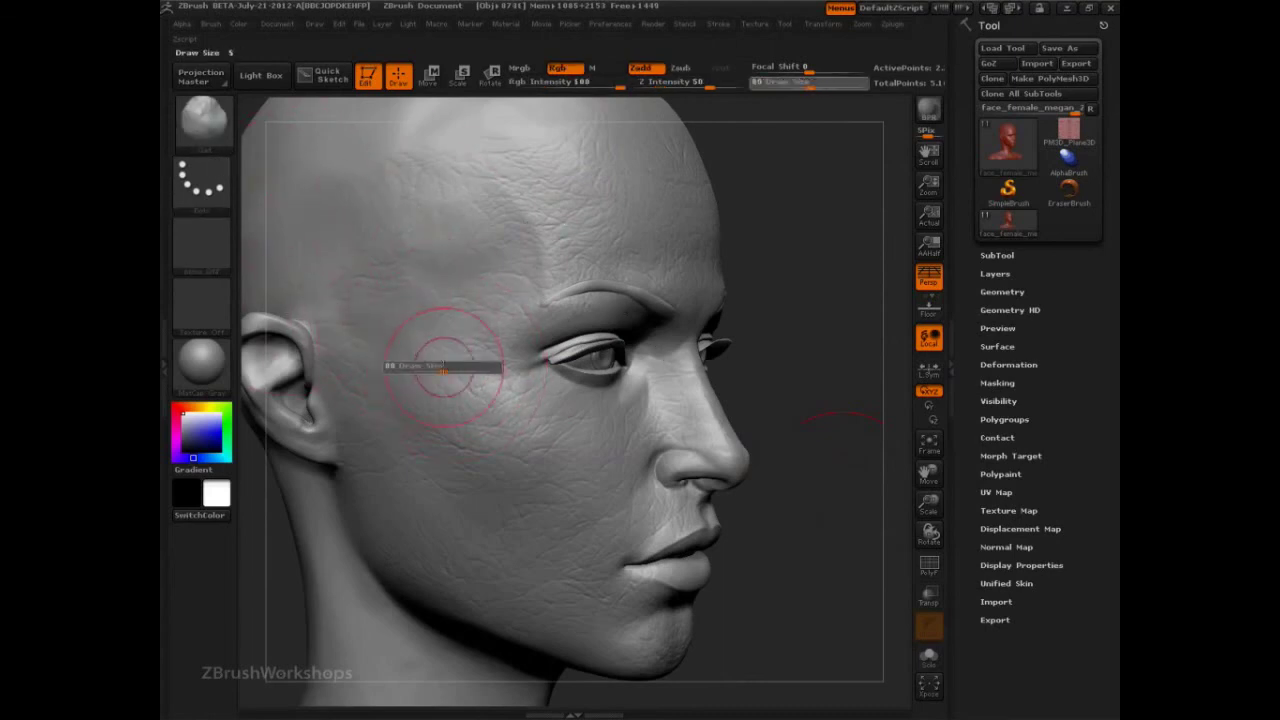
pyautogui.moveTo(446, 366); pyautogui.dragTo(411, 366)
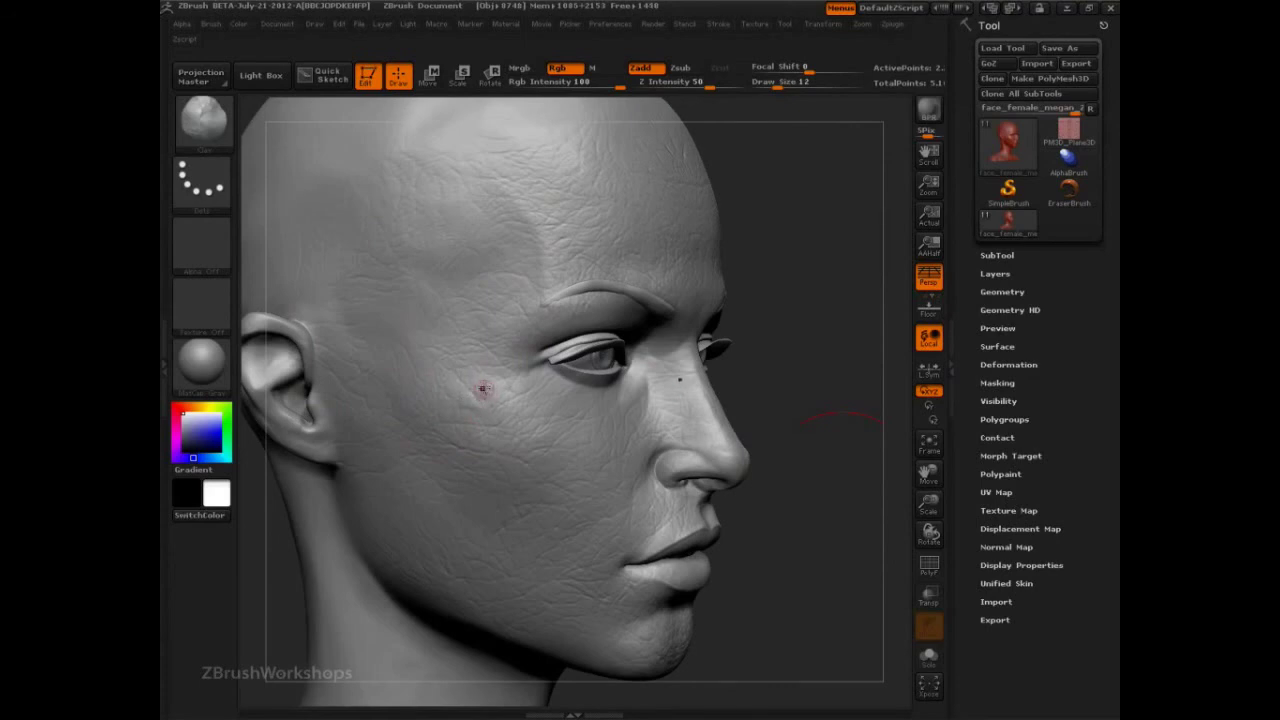
# - Switch to the Inflat brush and puff up the skin between the wrinkles beside the outer corner of the eye
pyautogui.press('b')
pyautogui.press('i')
pyautogui.press('n')
pyautogui.moveTo(484, 394)
pyautogui.mouseDown()
pyautogui.moveTo(516, 396)
pyautogui.moveTo(515, 407)
pyautogui.mouseUp()
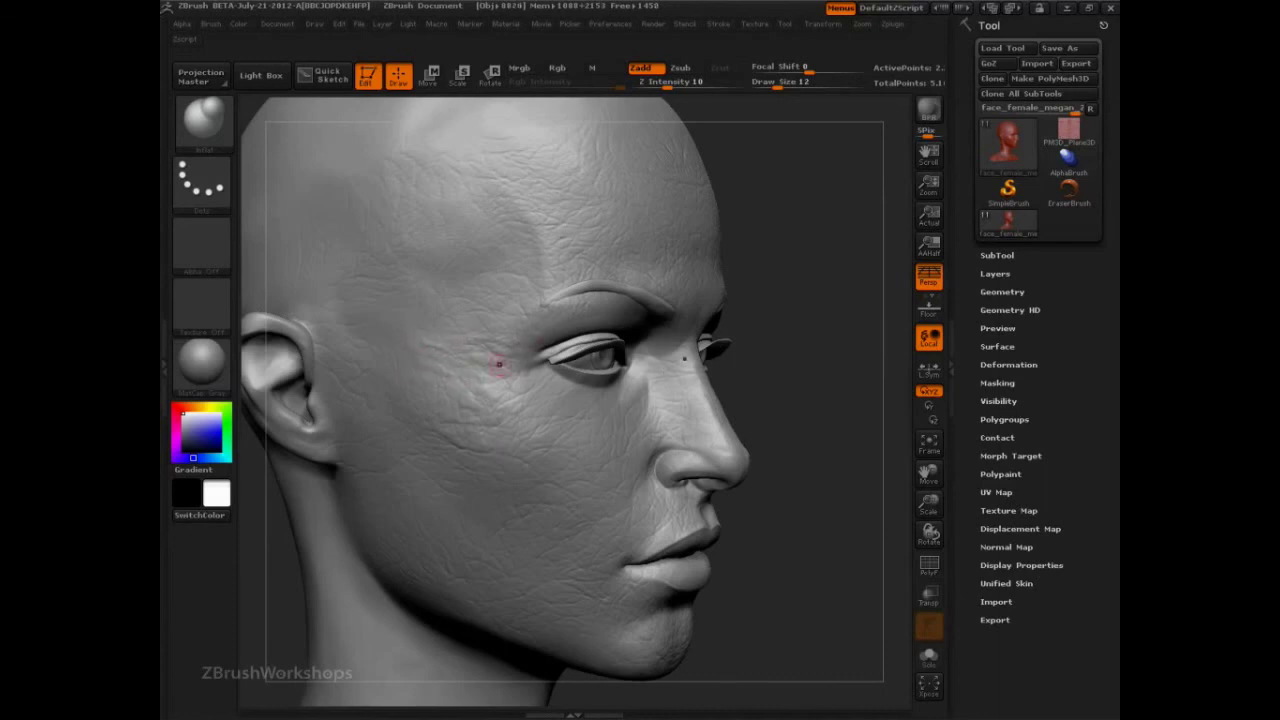
# - Set the Inflat brush's Focal Shift to -59
pyautogui.moveTo(818, 348); pyautogui.dragTo(765, 395)
pyautogui.press('d')
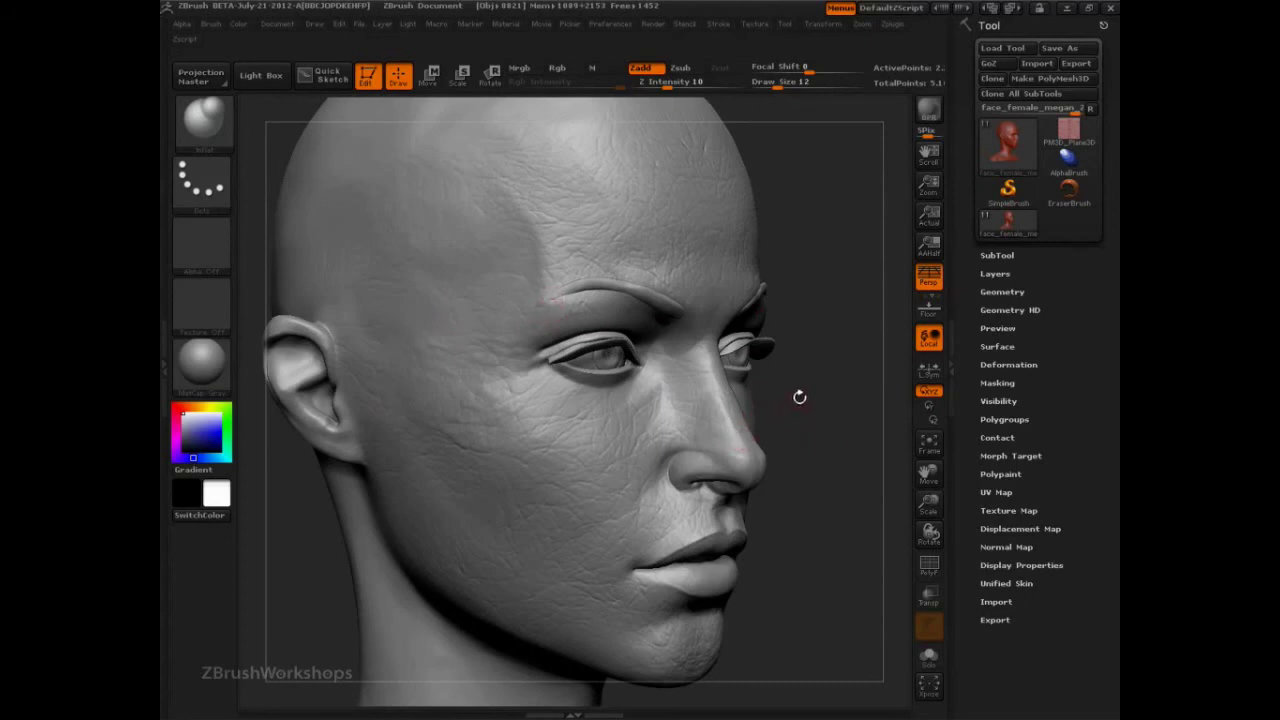
pyautogui.moveTo(806, 67); pyautogui.dragTo(778, 67)
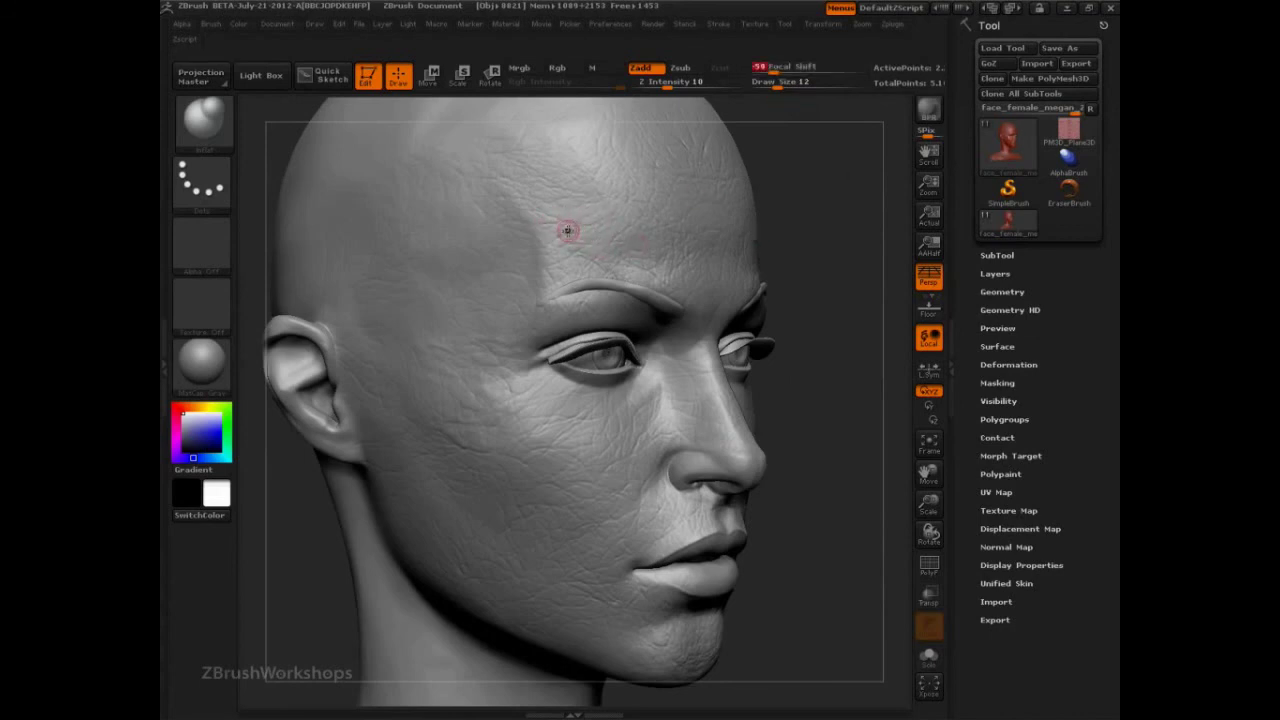
# - Check the brush's Auto Masking options and mask the head by cavity with the cavity Intensity set to 100
pyautogui.click(211, 23)
pyautogui.click(262, 331)
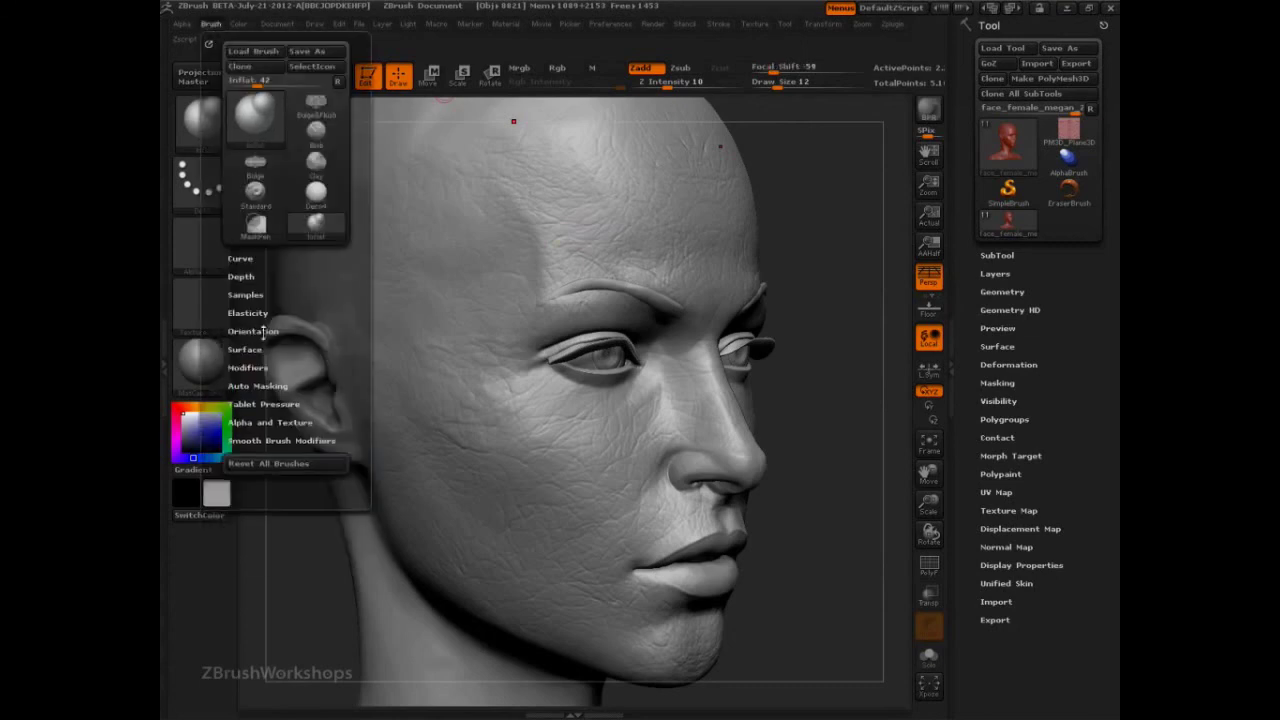
pyautogui.click(262, 385)
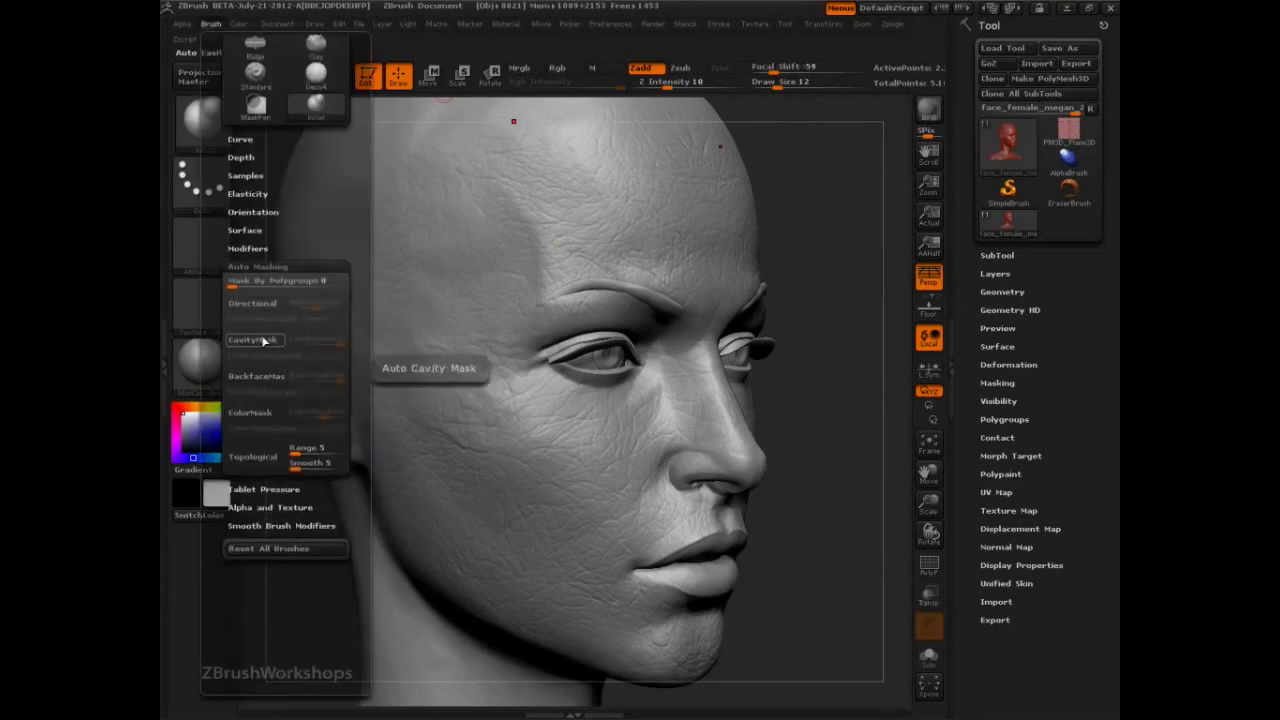
pyautogui.click(1005, 383)
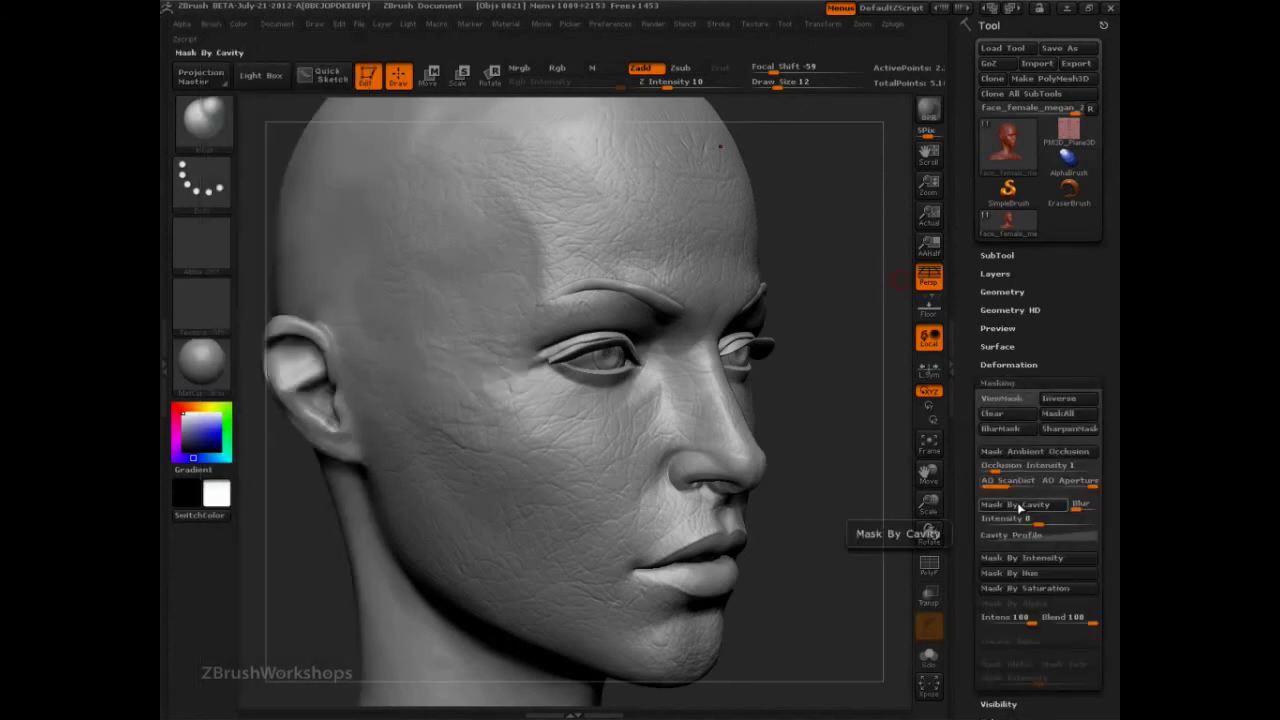
pyautogui.moveTo(1041, 519); pyautogui.dragTo(1098, 519)
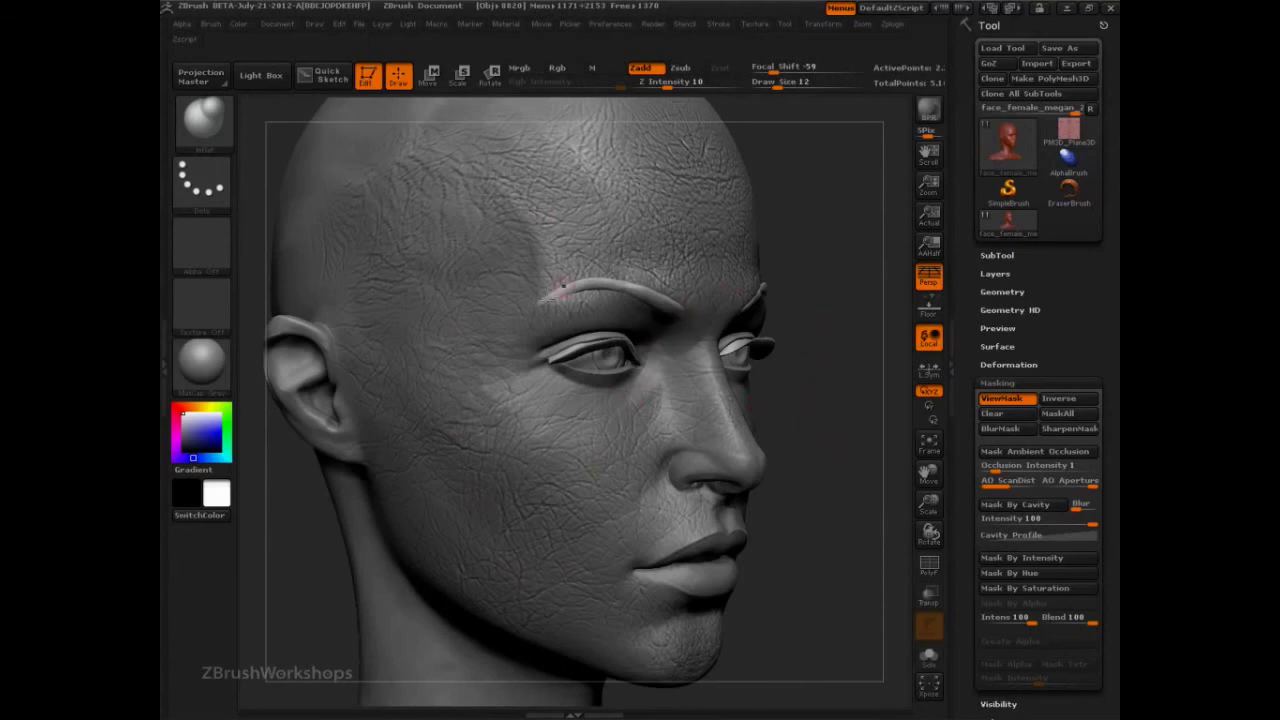
# - Clear the cavity mask from the head and close the masking options
pyautogui.click(1004, 414)
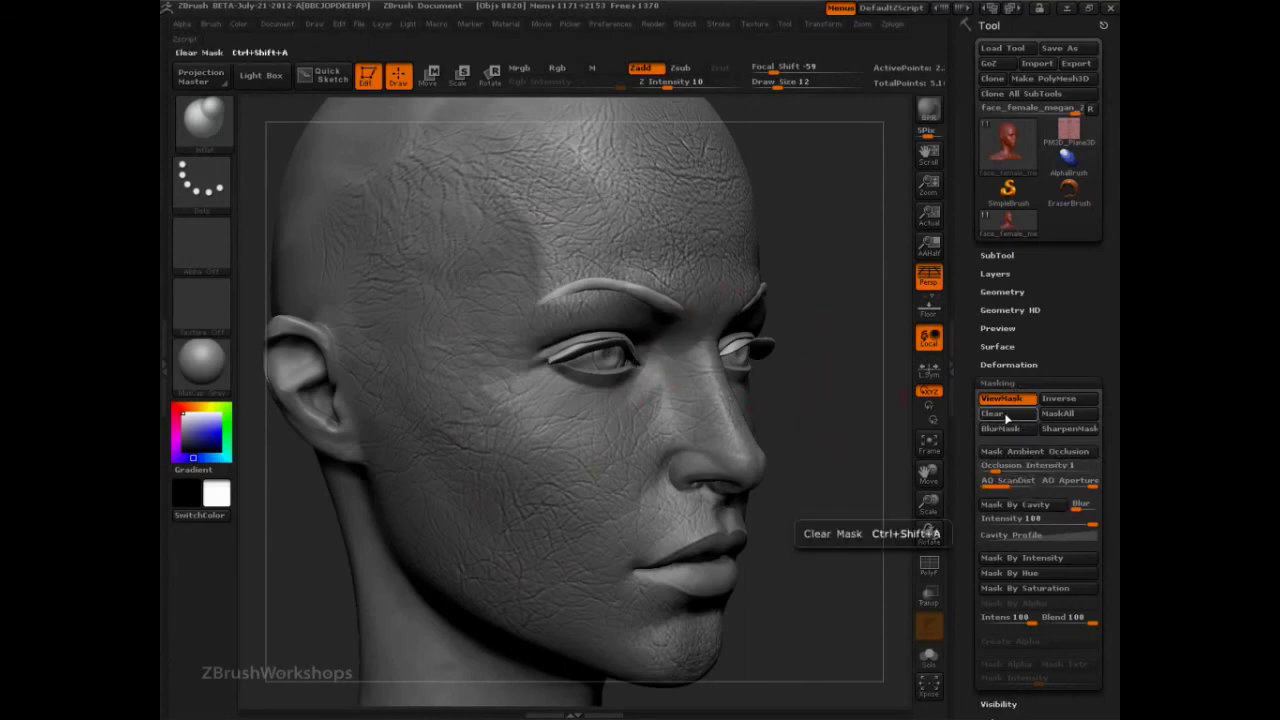
pyautogui.click(998, 398)
pyautogui.click(997, 383)
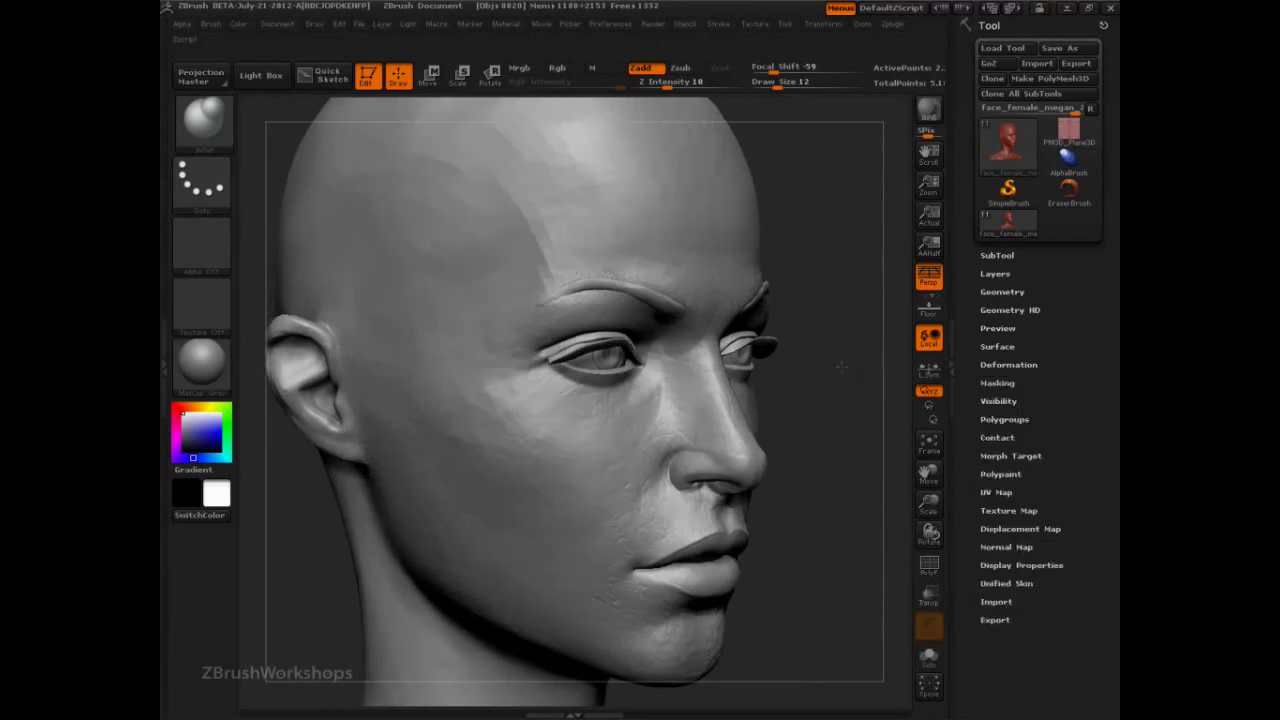
pyautogui.moveTo(850, 320)
pyautogui.mouseDown()
pyautogui.moveTo(848, 348)
pyautogui.moveTo(848, 318)
pyautogui.mouseUp()
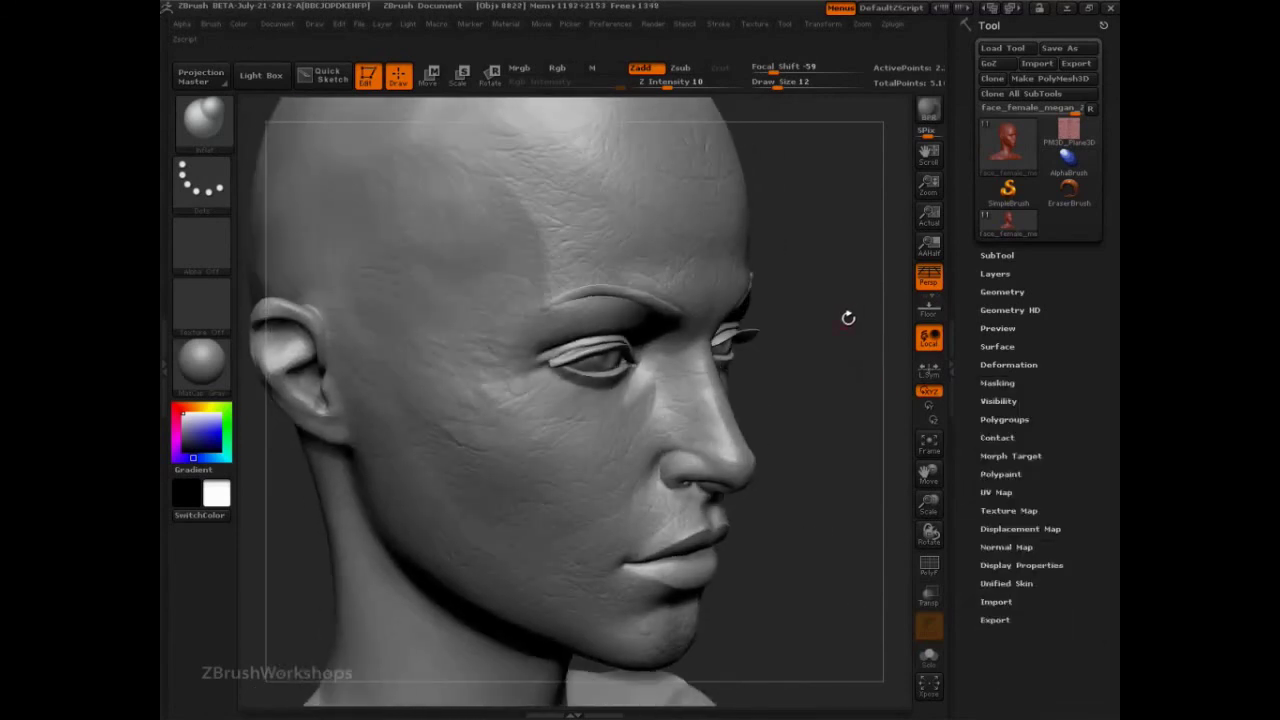